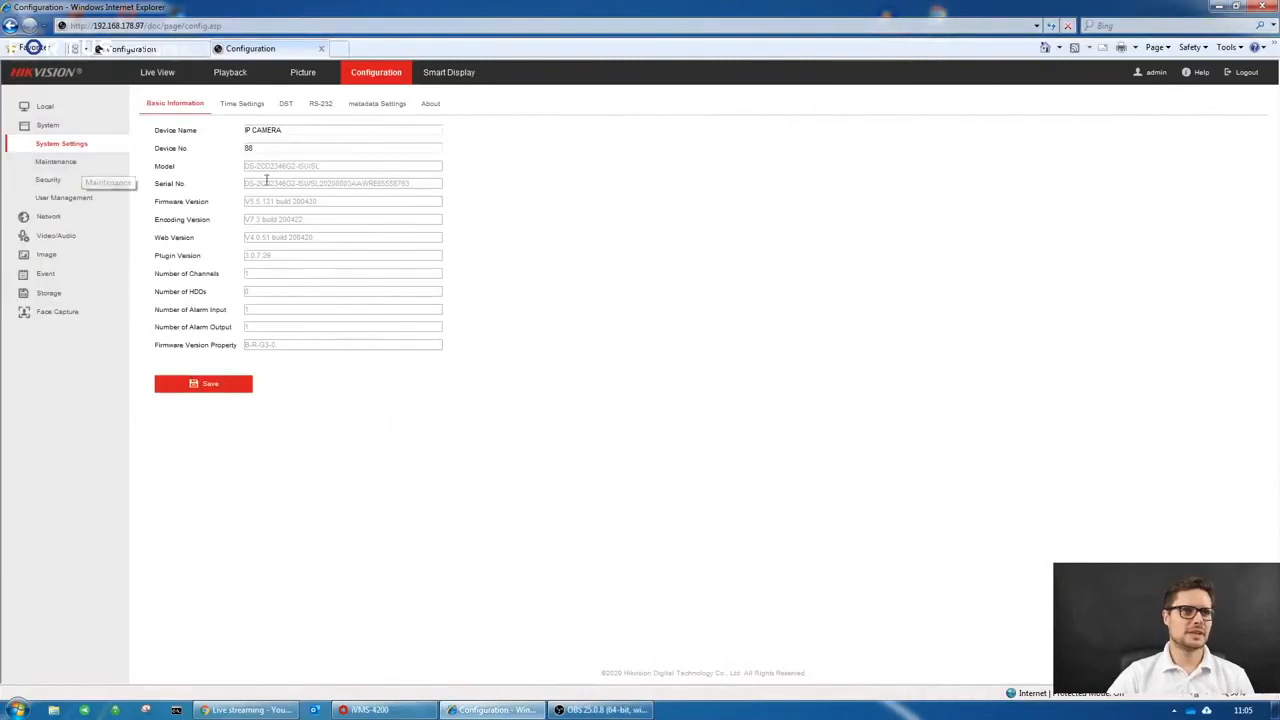
Check the camera's model and review the Face Capture rule and advanced configuration pages, including the mask detection option
left_click_drag(250, 166, 335, 168)
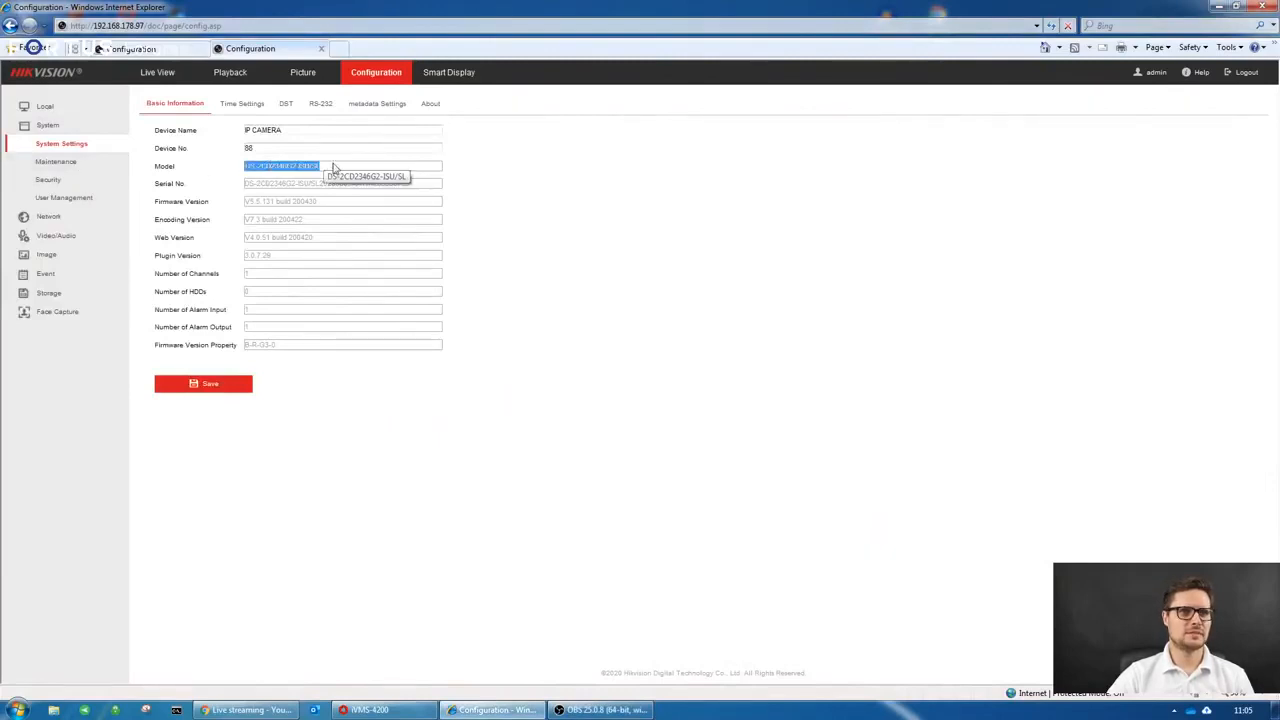
left_click(328, 258)
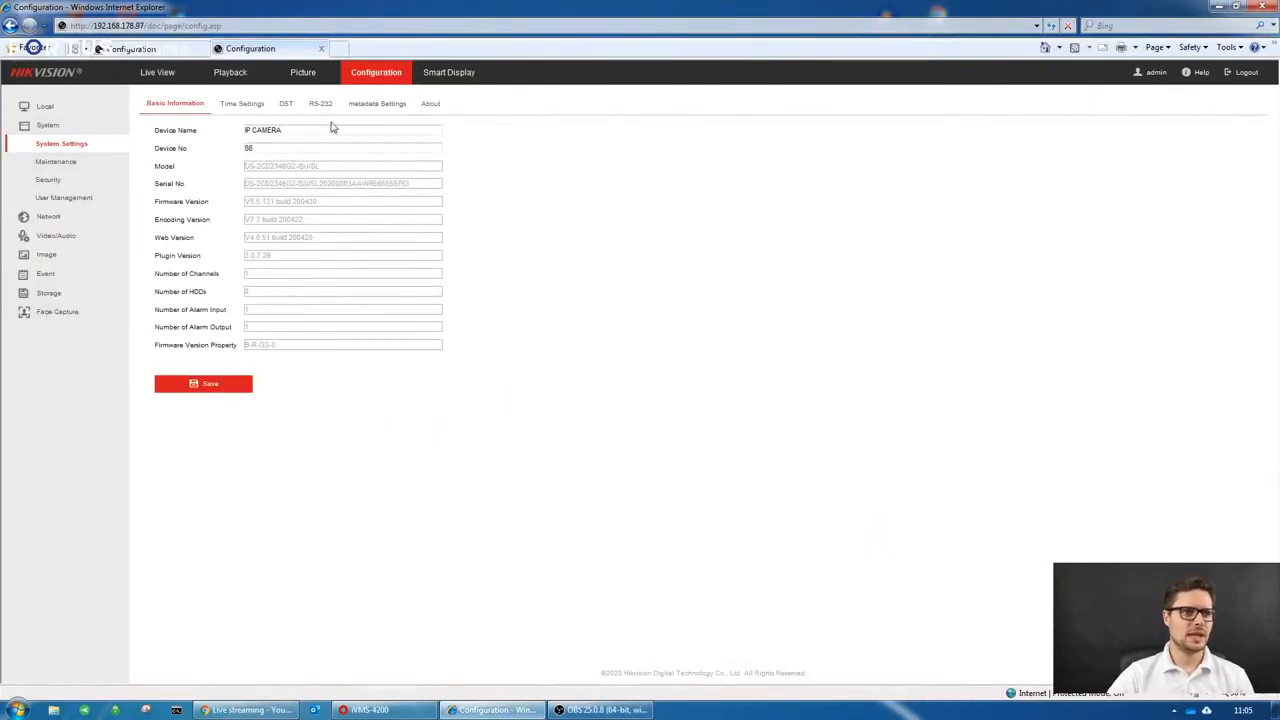
left_click(44, 318)
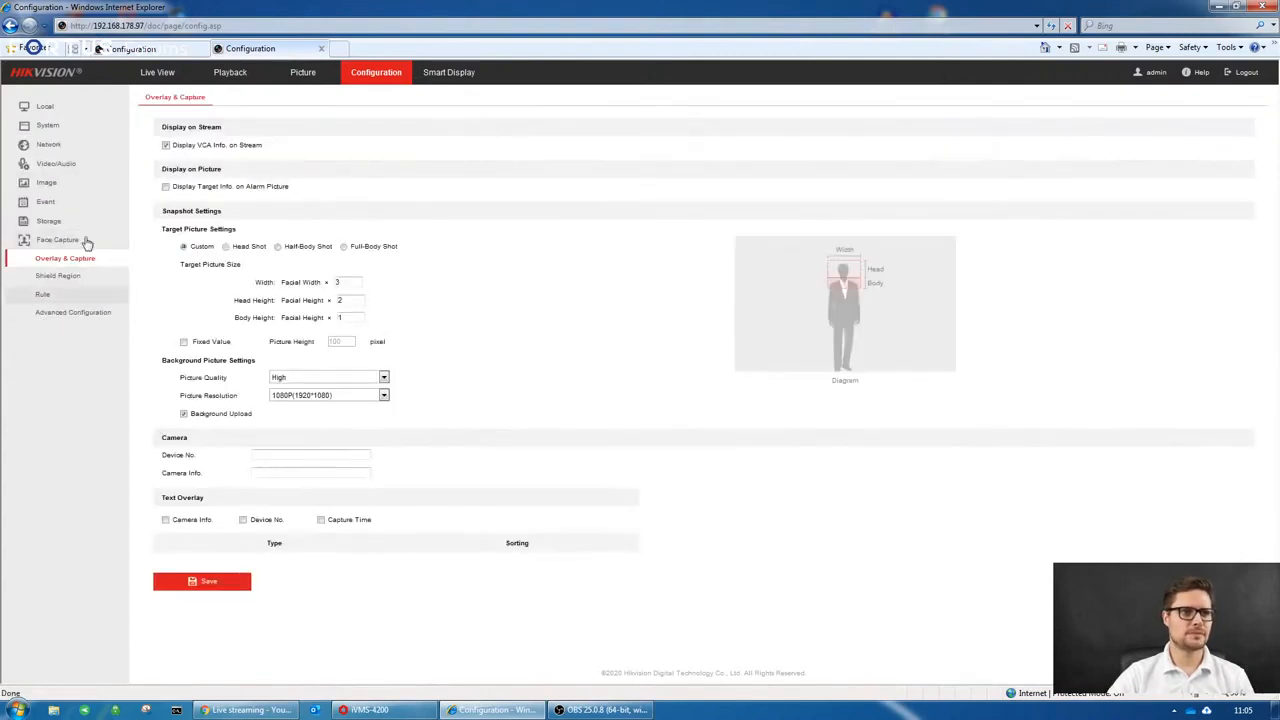
left_click(69, 320)
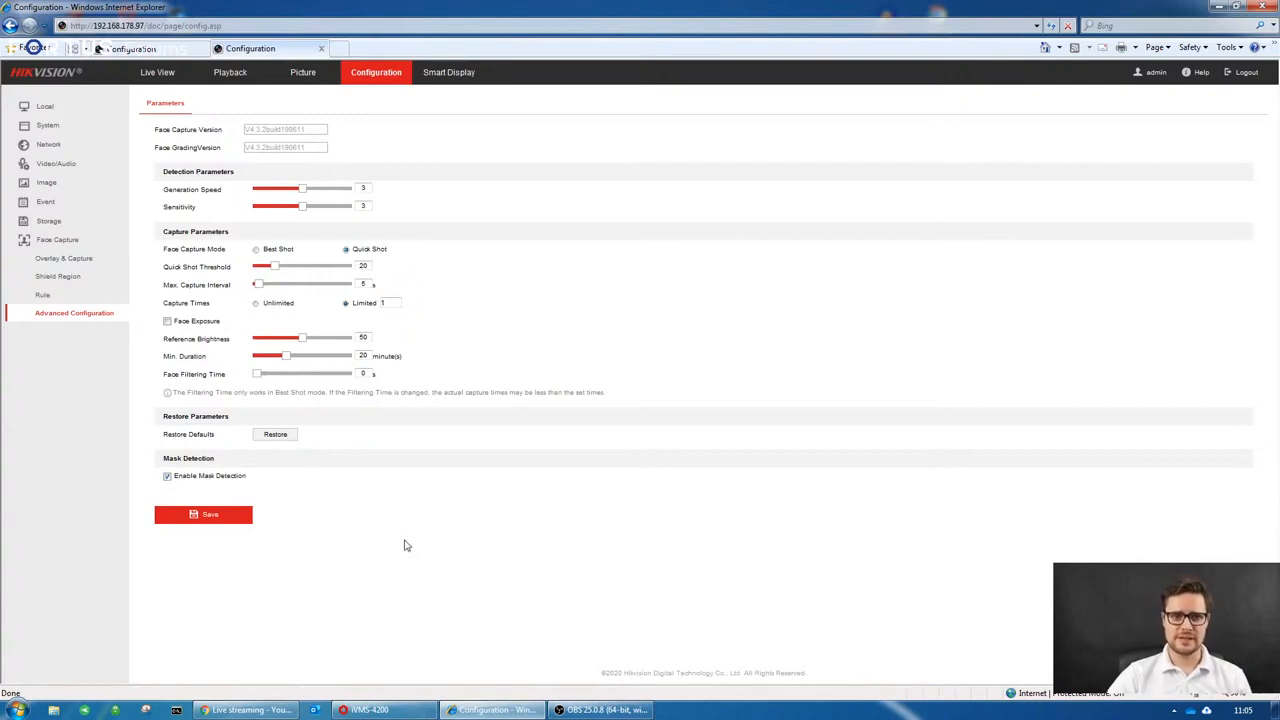
left_click(65, 295)
left_click(154, 108)
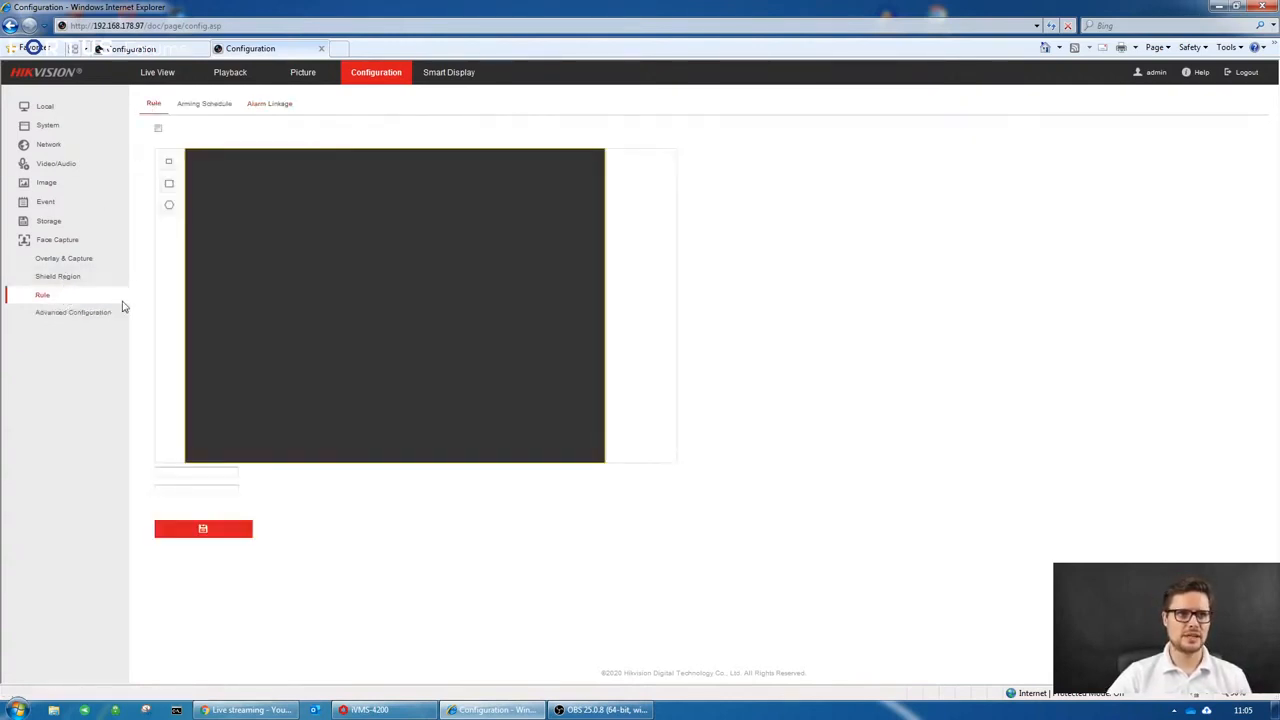
left_click(72, 316)
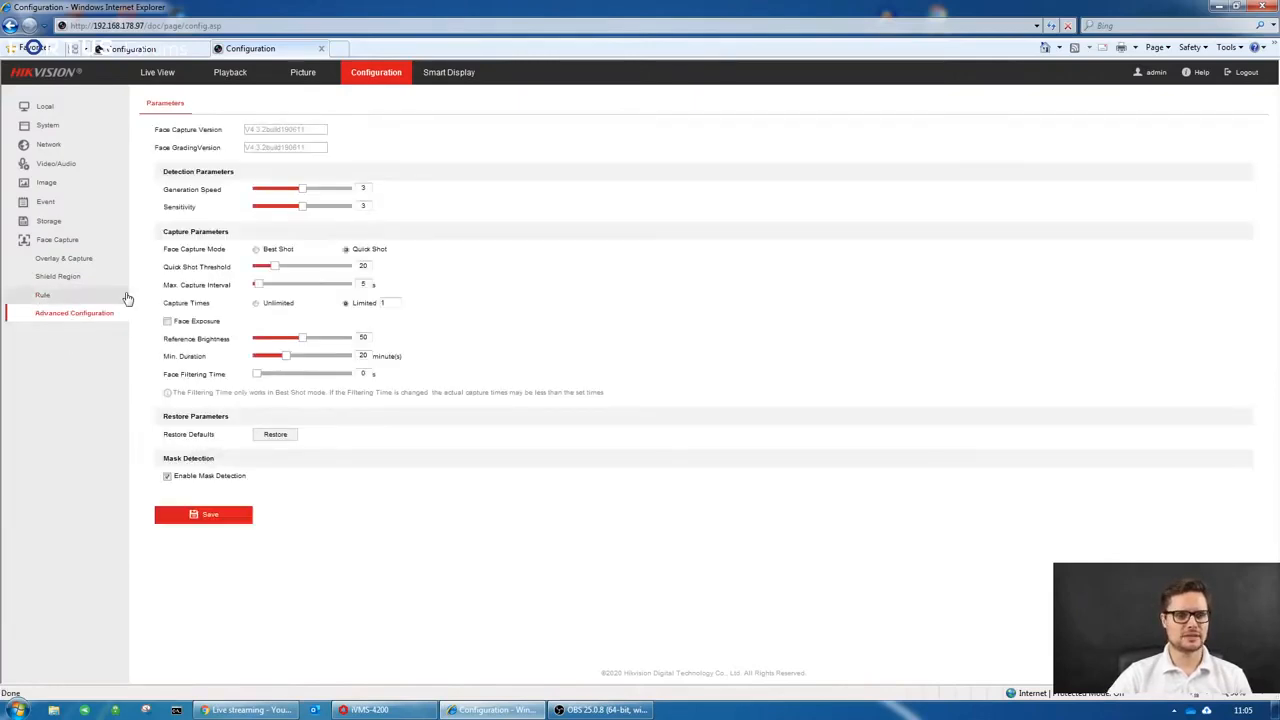
Review the Flashing Alarm Light Output settings among the basic events and bring up the Audible Alarm Output settings
left_click(56, 203)
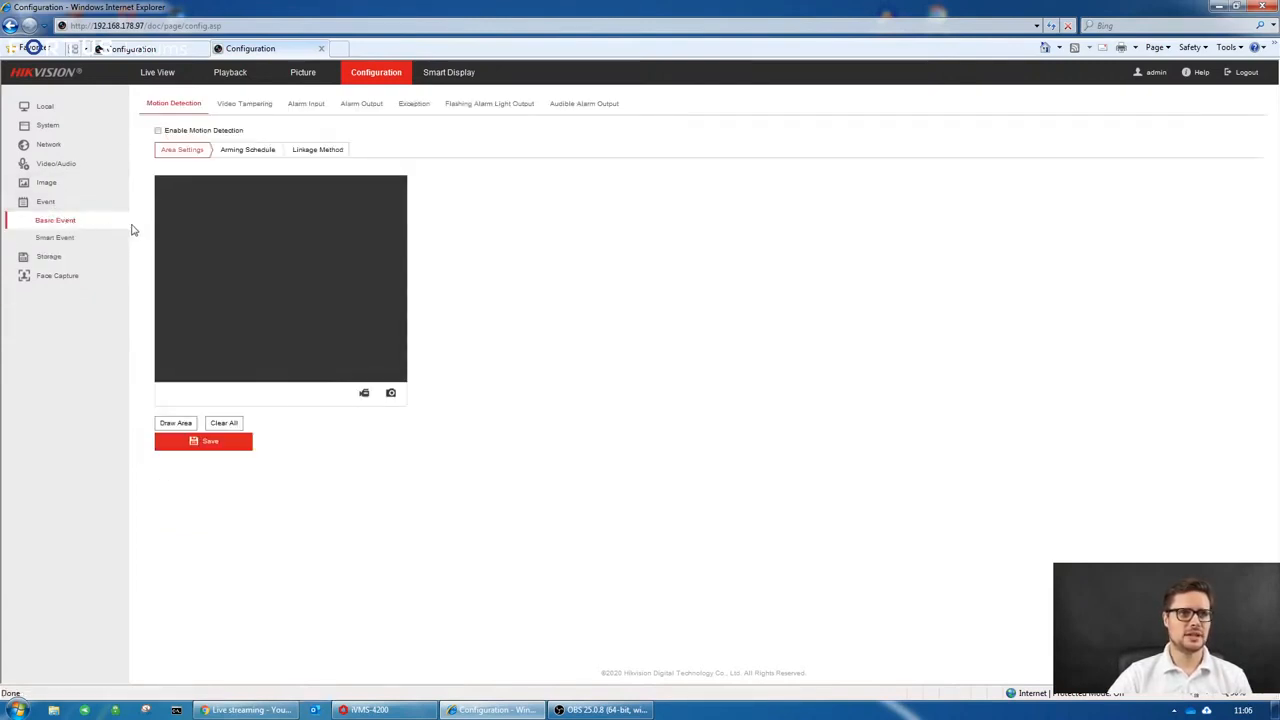
left_click(502, 109)
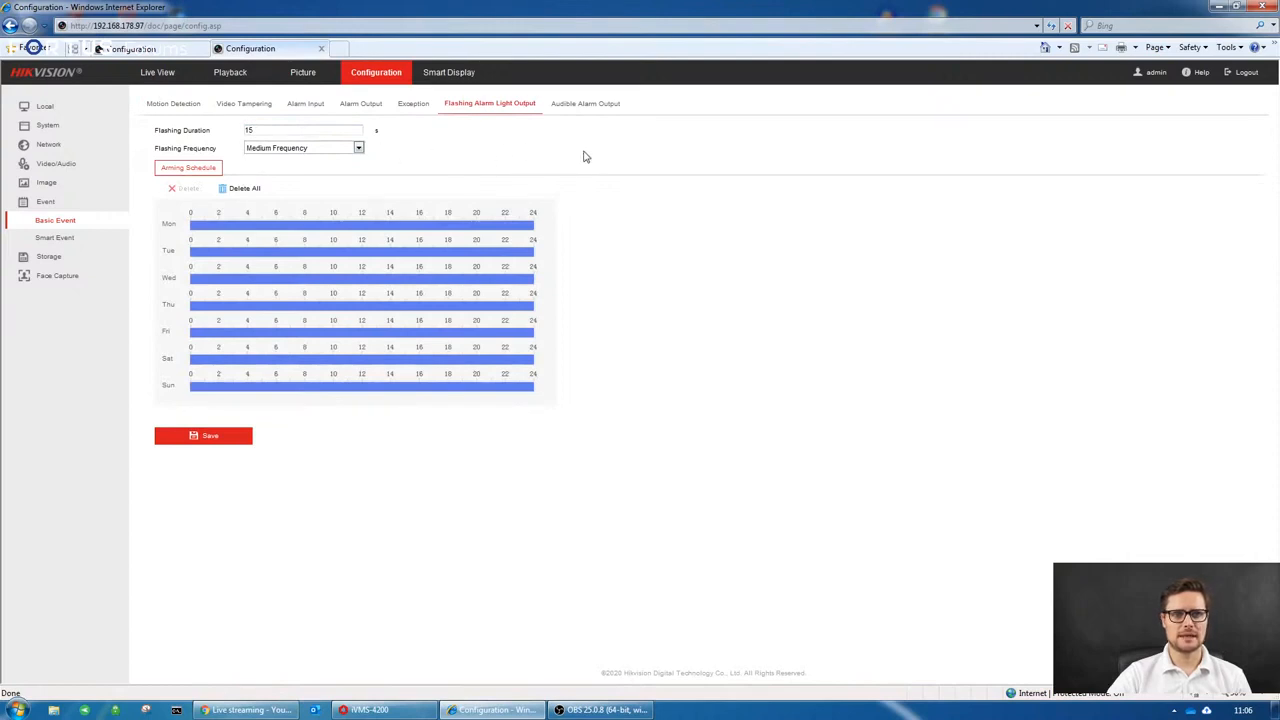
left_click(603, 104)
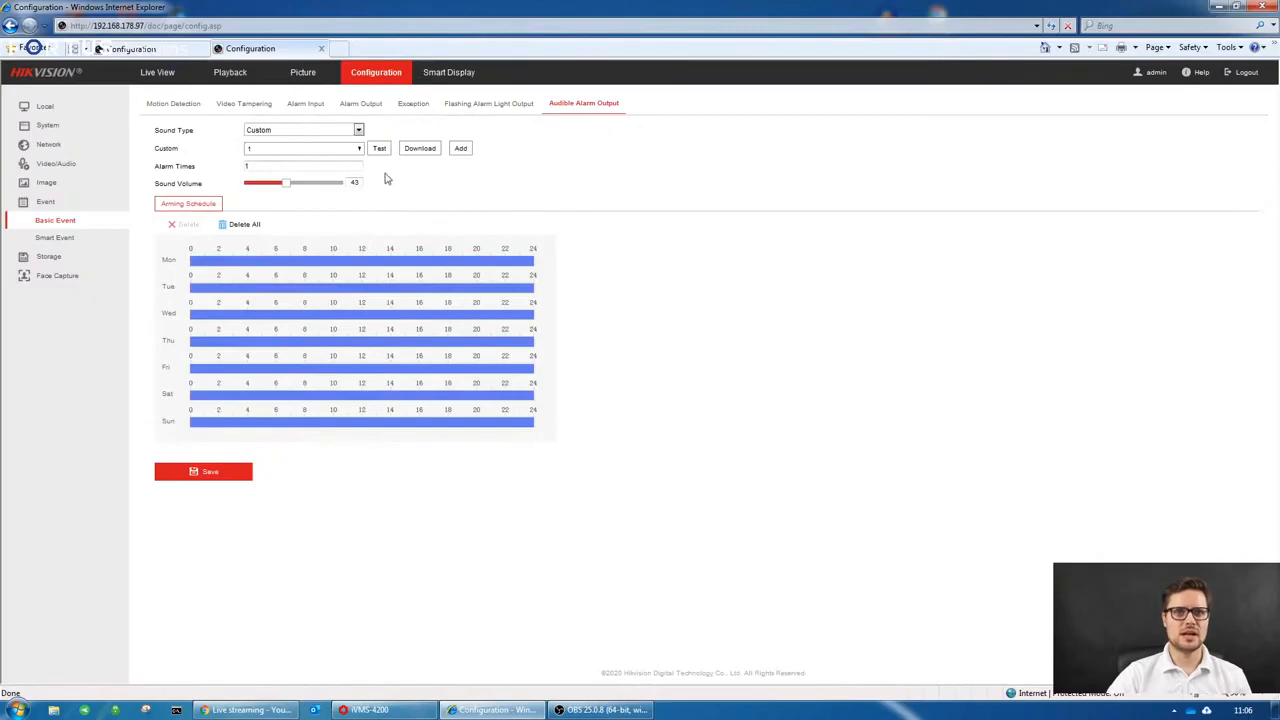
Set the audible alarm's sound type to Warning, choose the Welcome sound and play it as a test
left_click(314, 133)
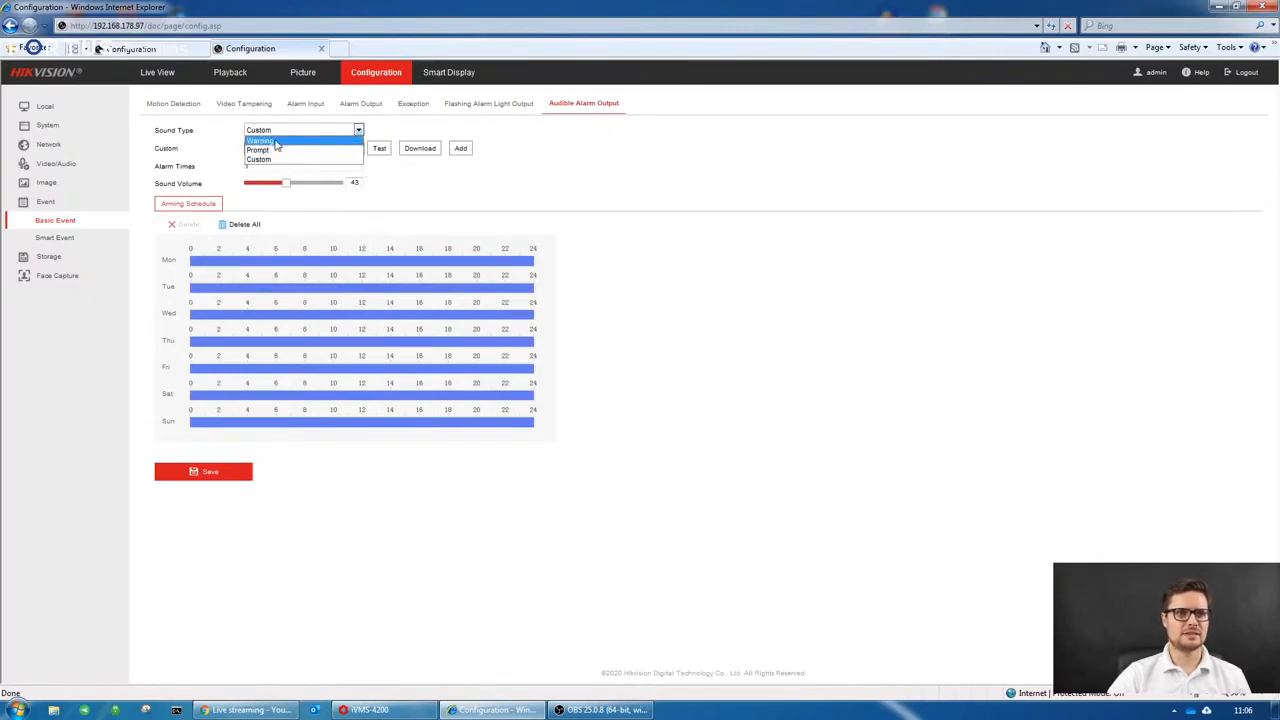
left_click(277, 143)
left_click(318, 150)
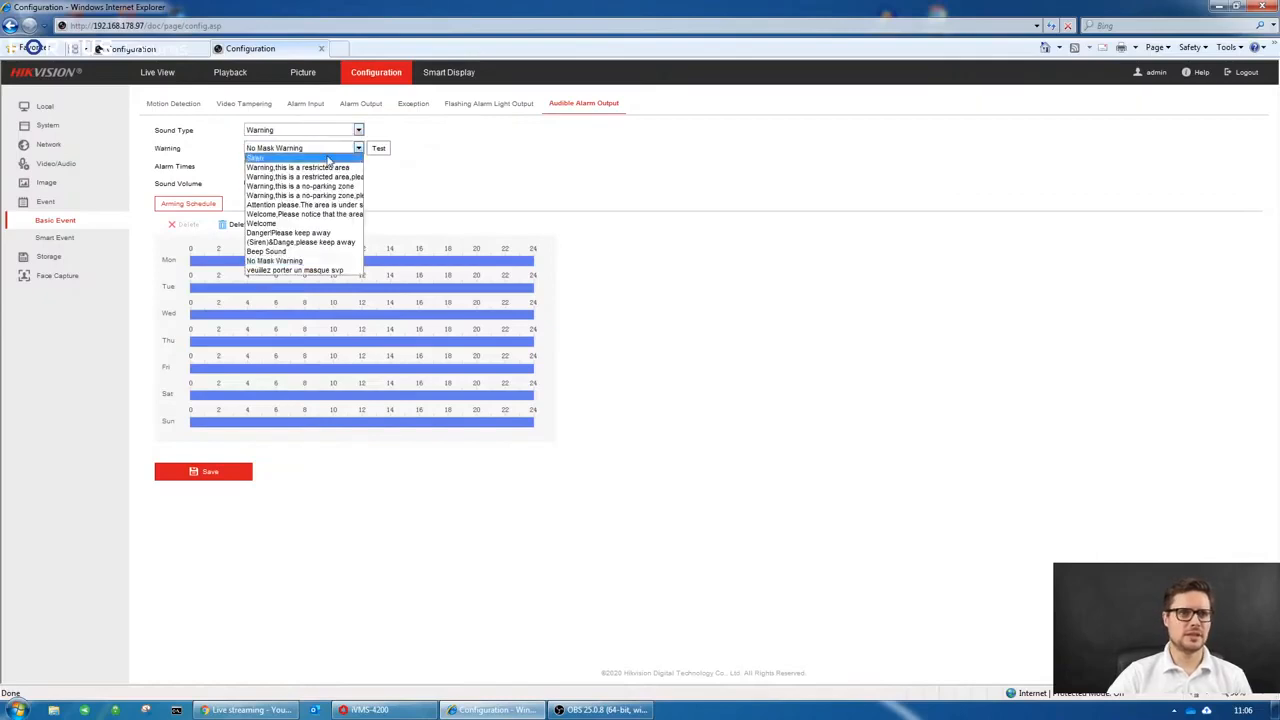
left_click(293, 224)
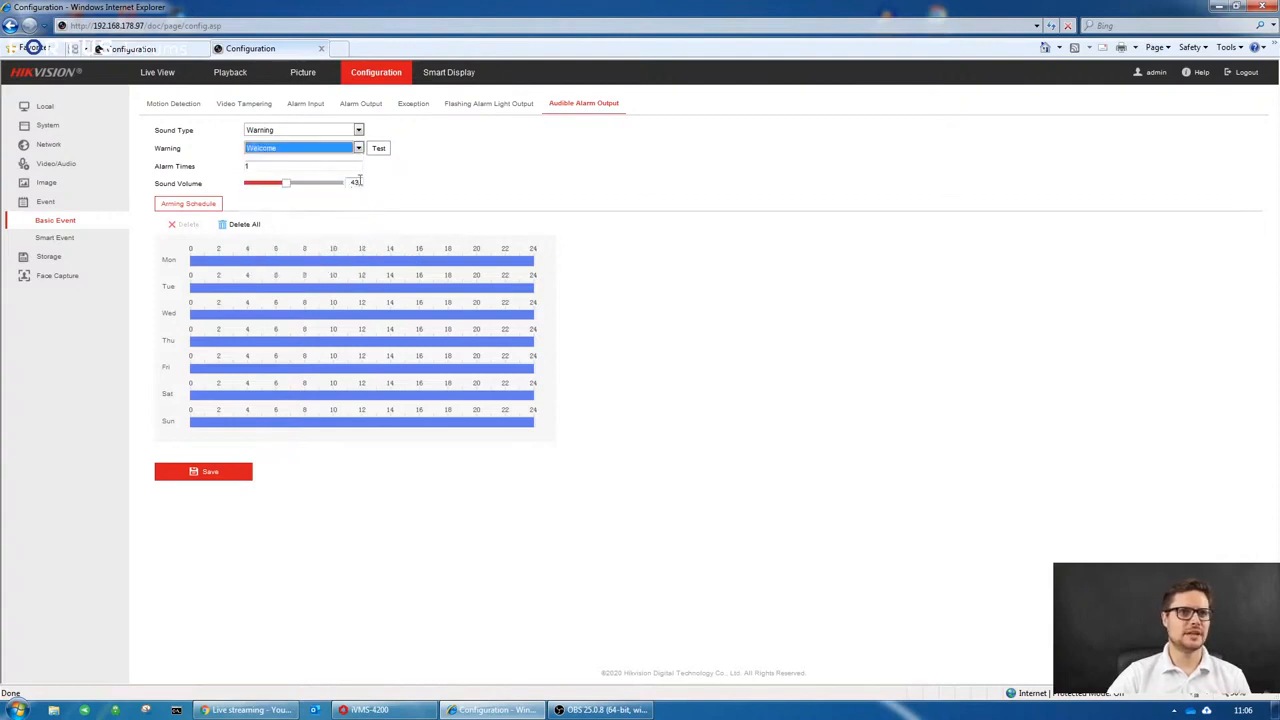
left_click(378, 151)
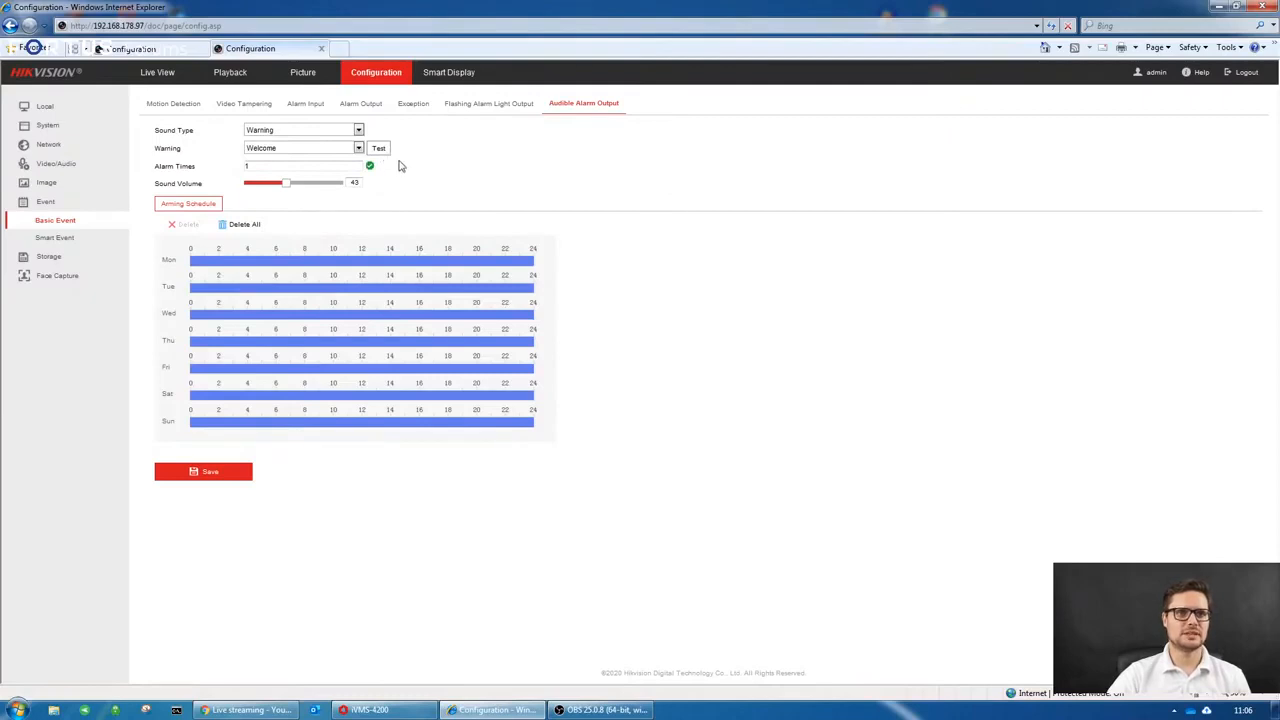
Change the warning sound to No Mask Warning and save the audible alarm settings
left_click(359, 150)
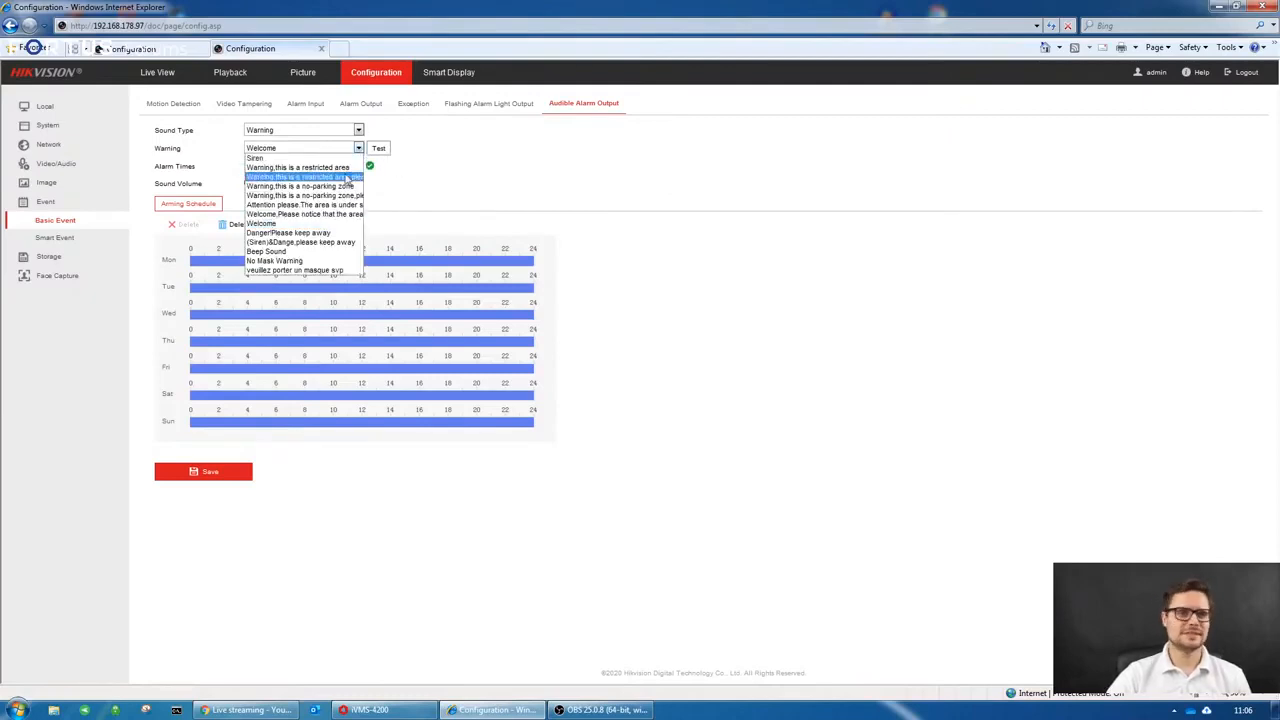
left_click(296, 262)
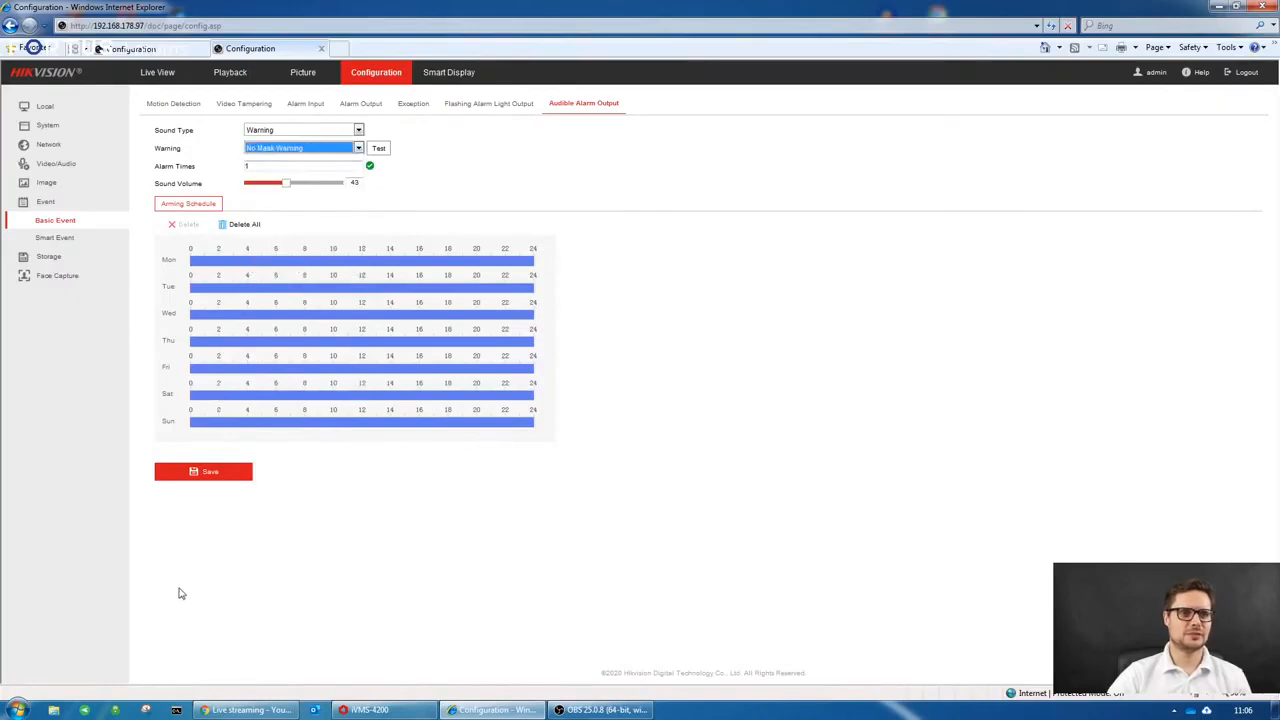
left_click(201, 473)
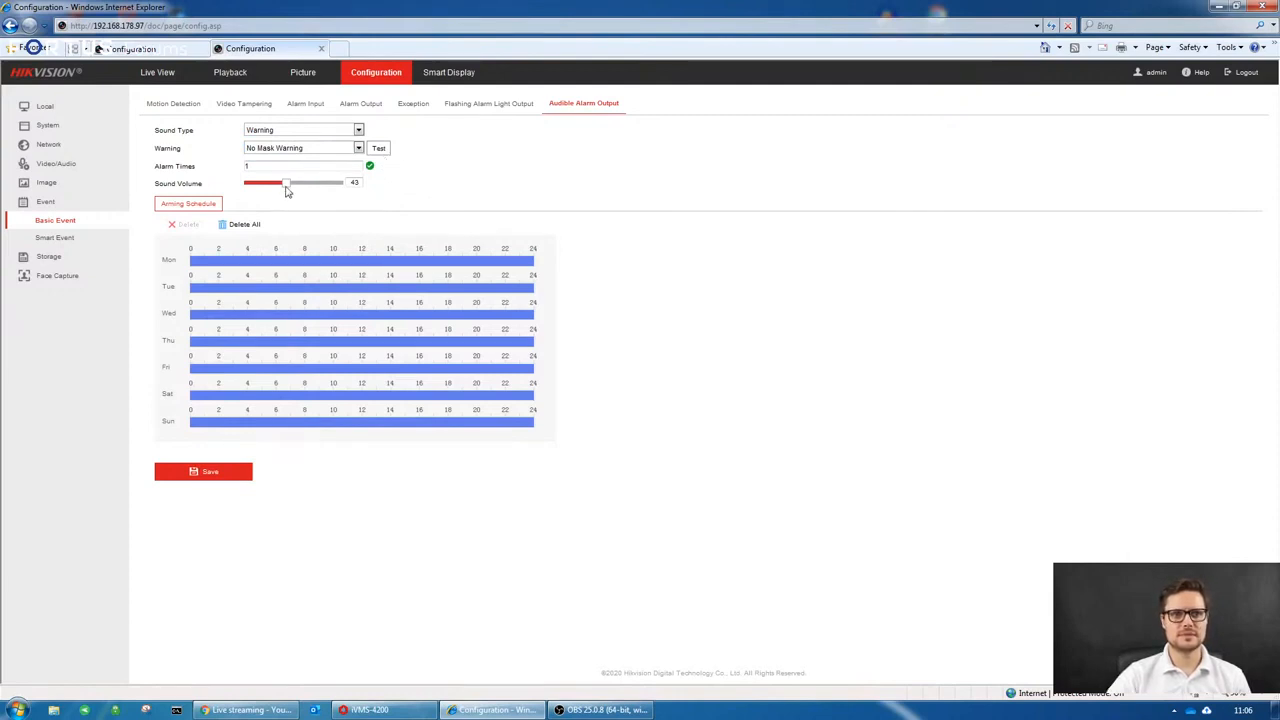
Raise the alarm's sound volume to 100, and bring it back down to about 45
left_click_drag(288, 190, 342, 191)
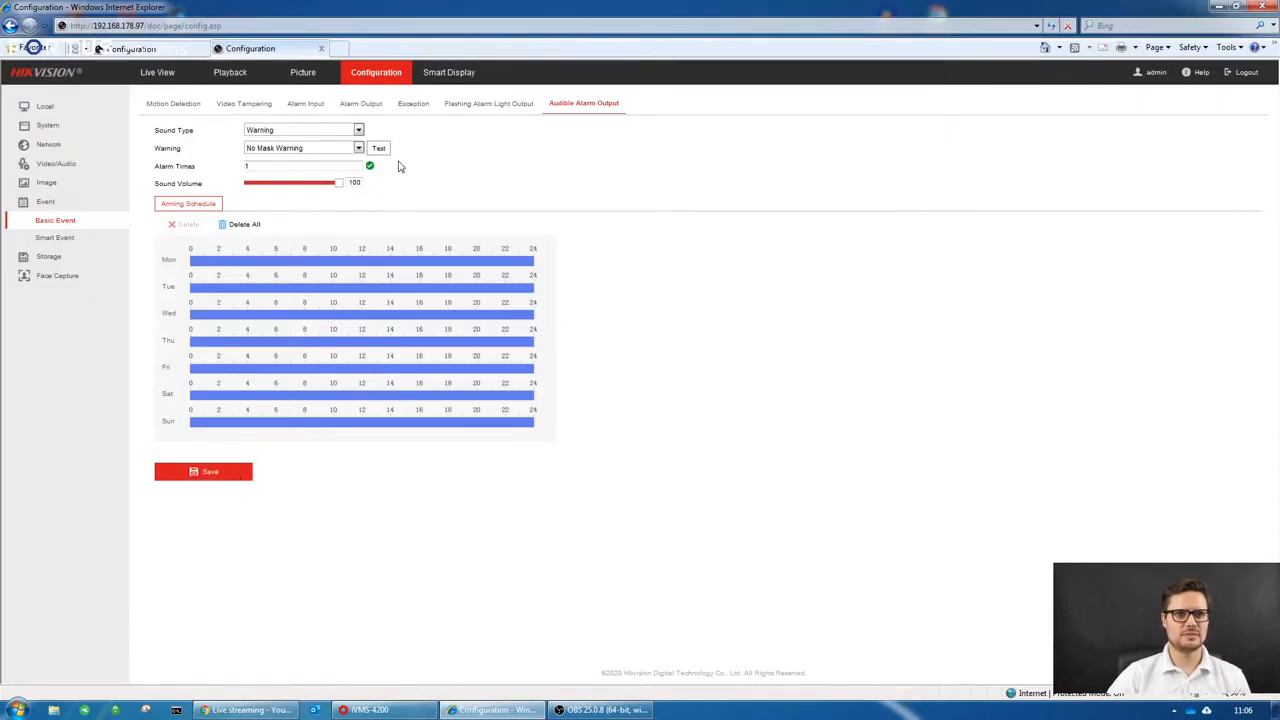
left_click(290, 186)
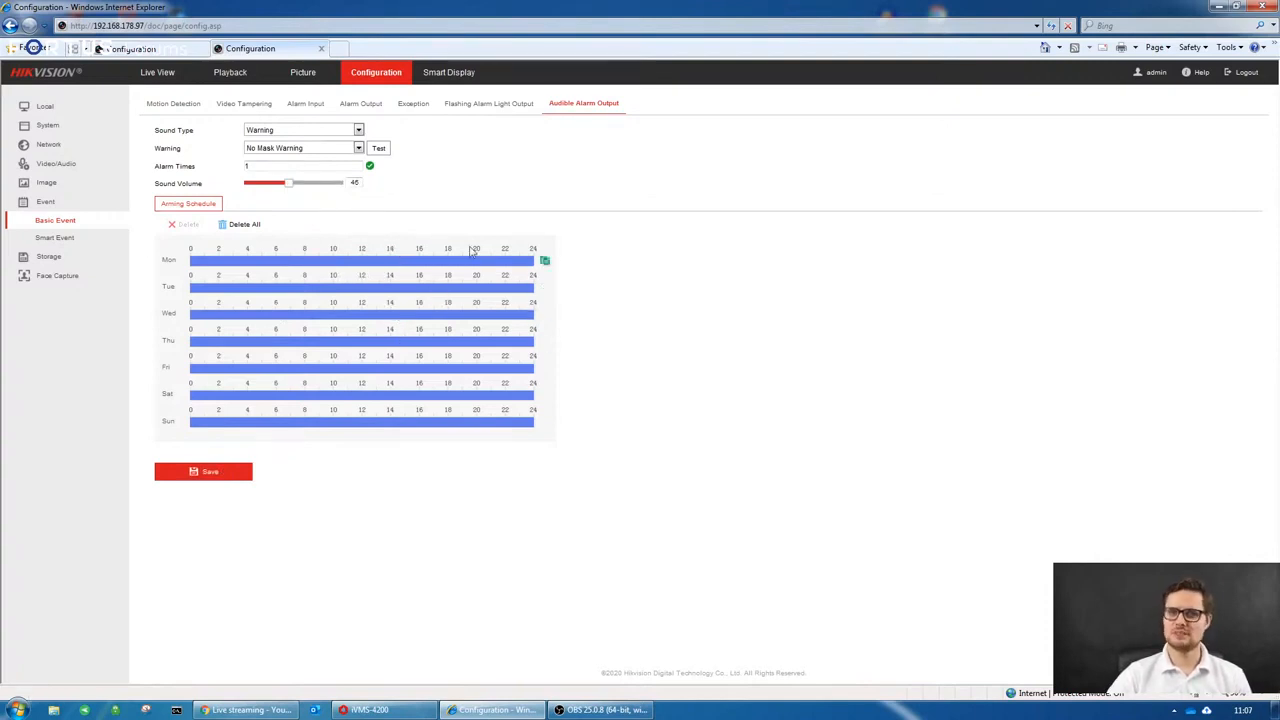
Look through the available warning sounds, switch the sound type to Prompt and save
left_click(330, 152)
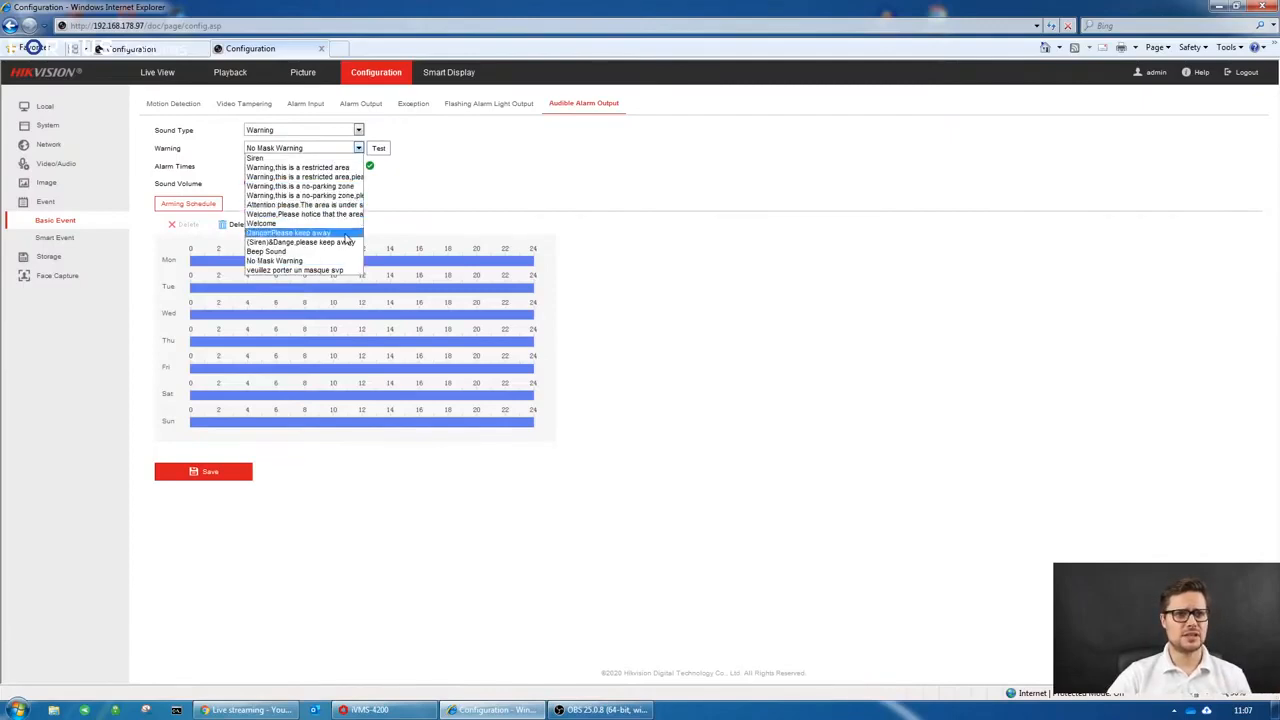
left_click(366, 156)
left_click(358, 130)
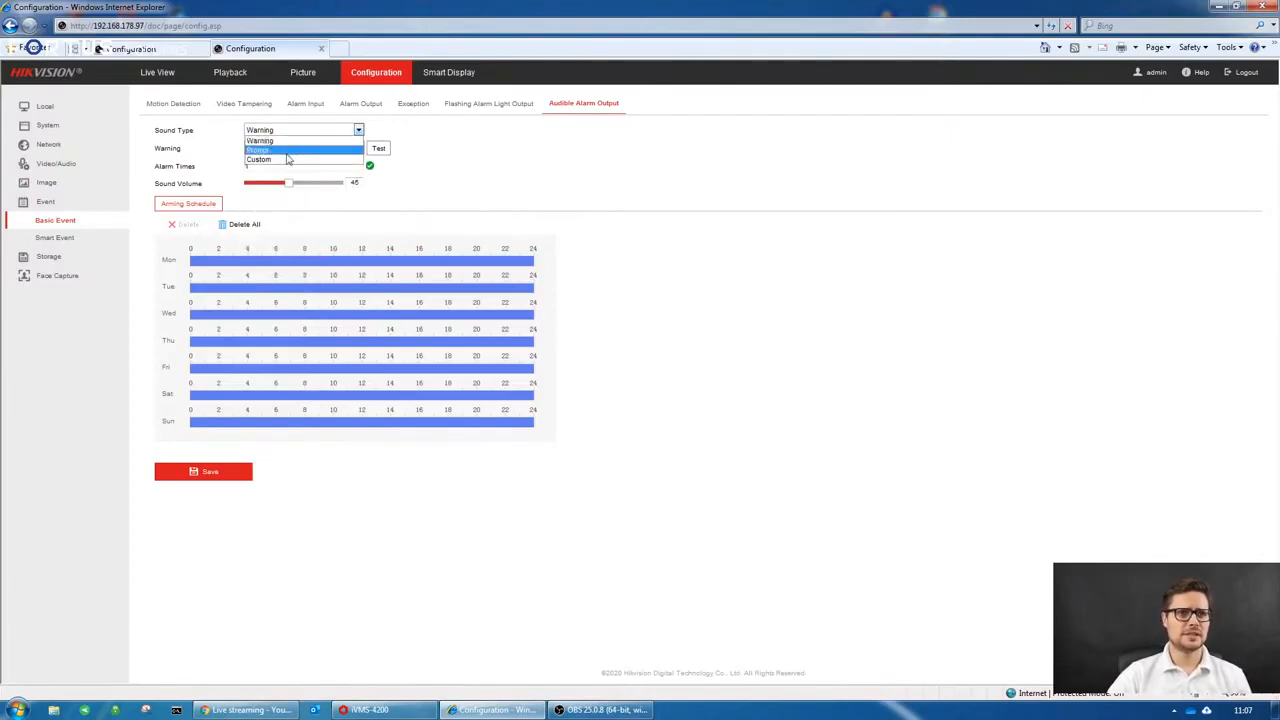
left_click(295, 150)
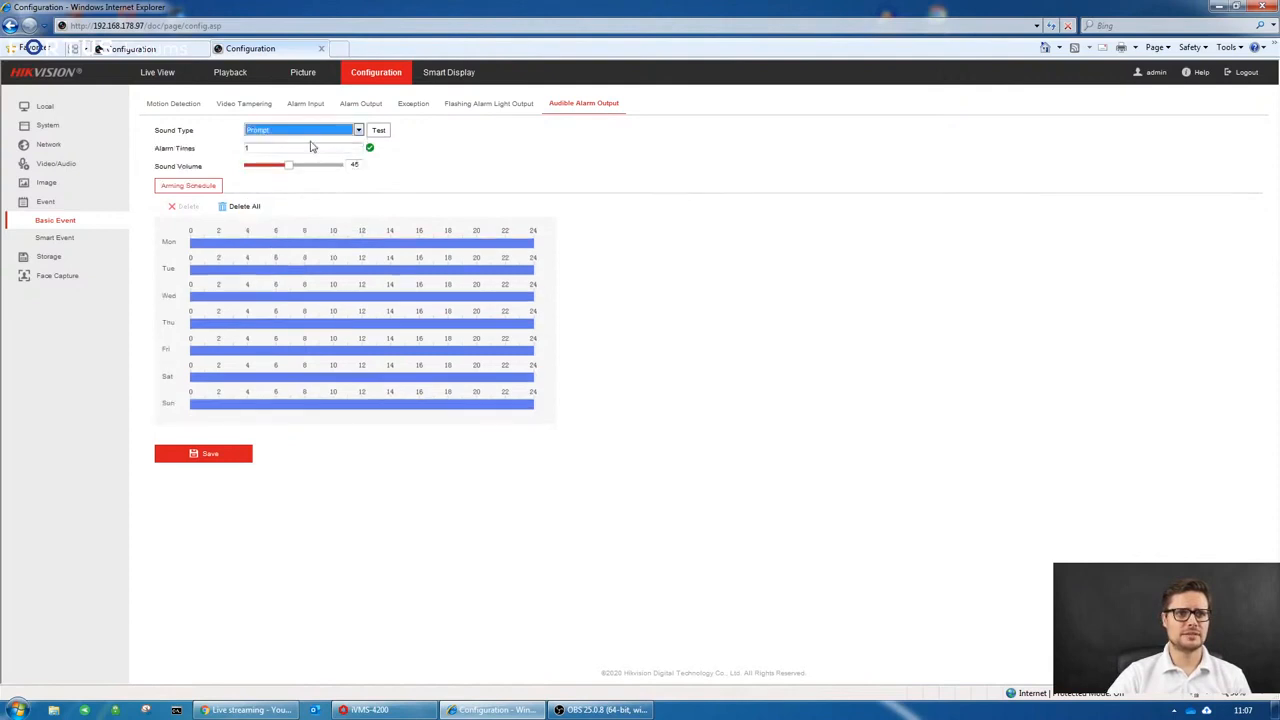
left_click(209, 453)
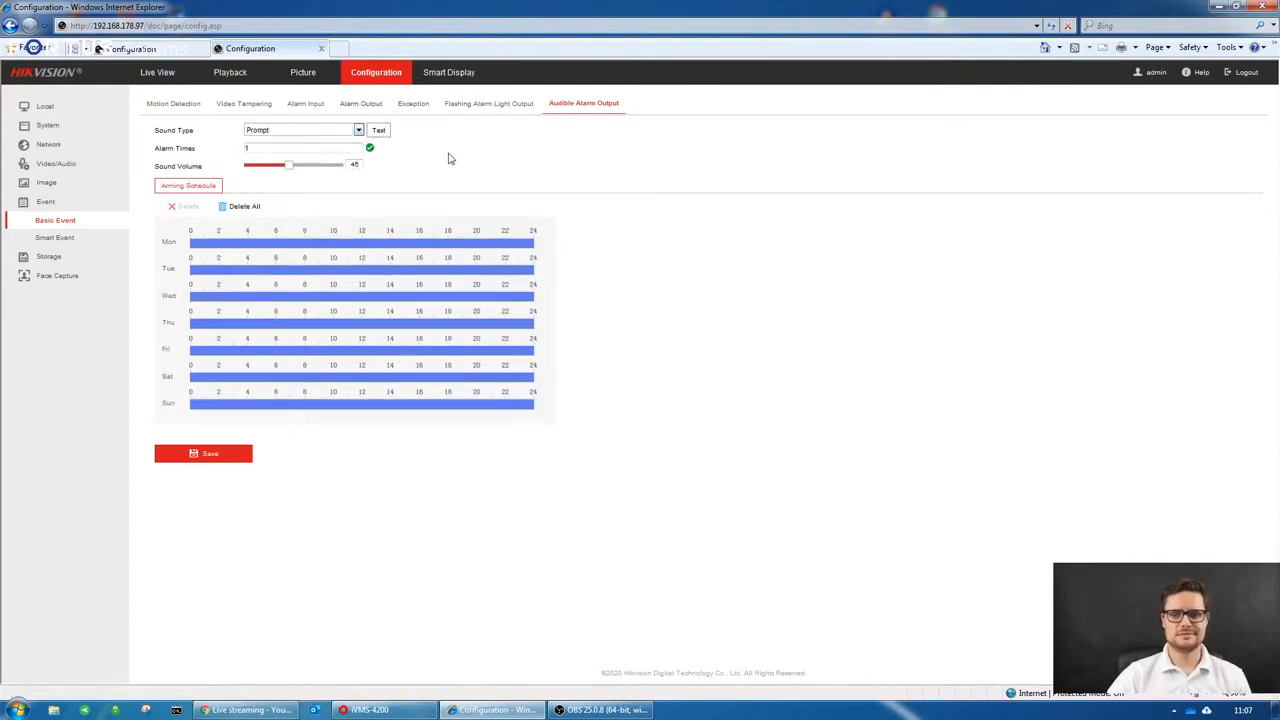
Set the sound type to Custom and check which custom audio files are available
left_click(358, 130)
left_click(278, 162)
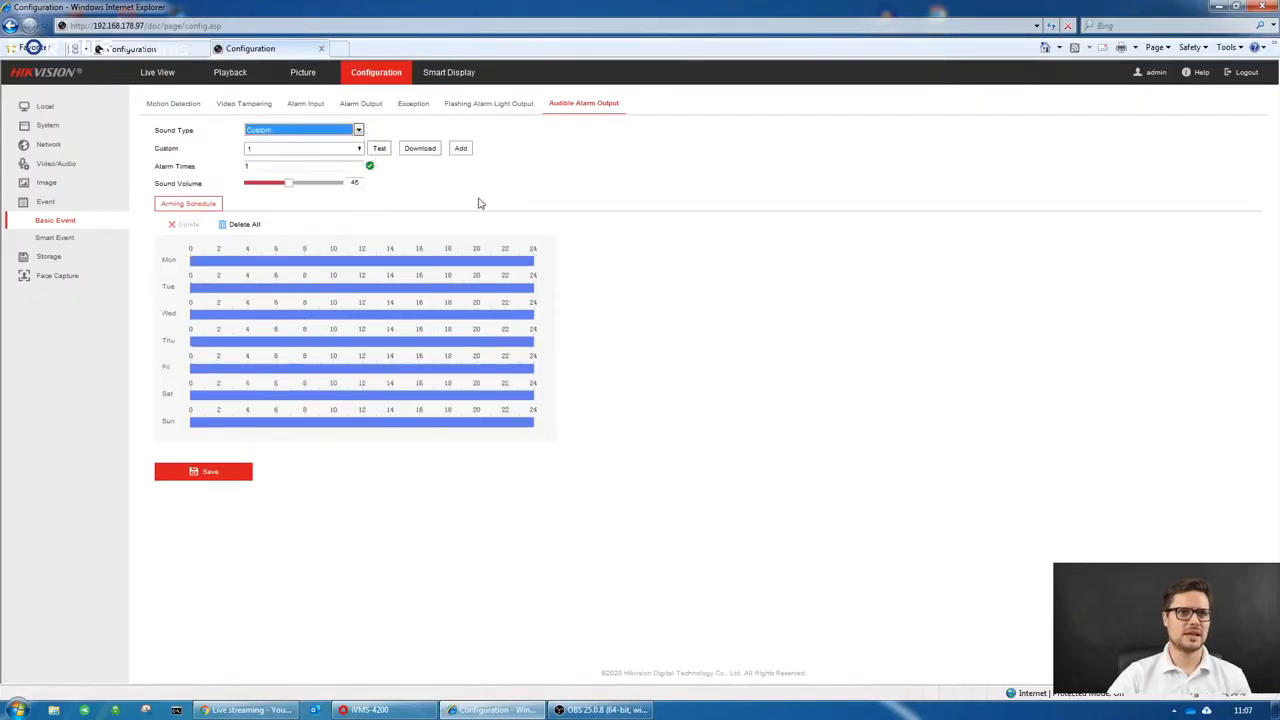
left_click(398, 176)
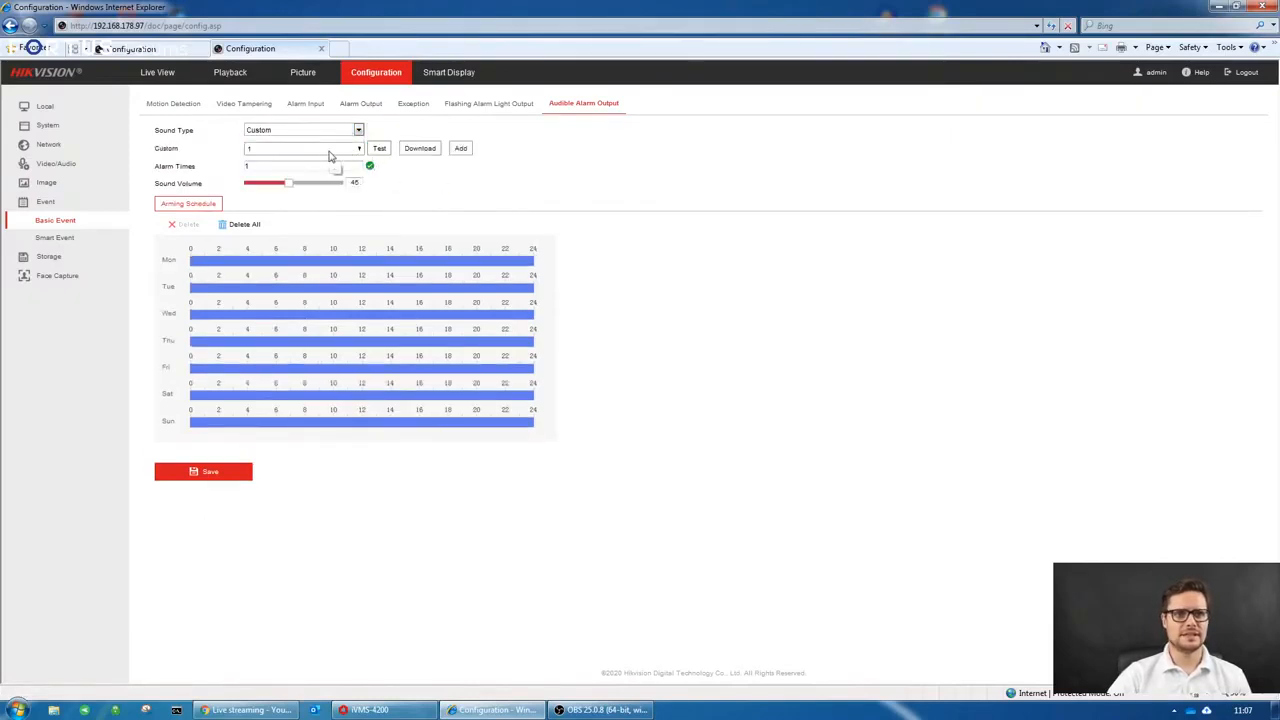
left_click(280, 168)
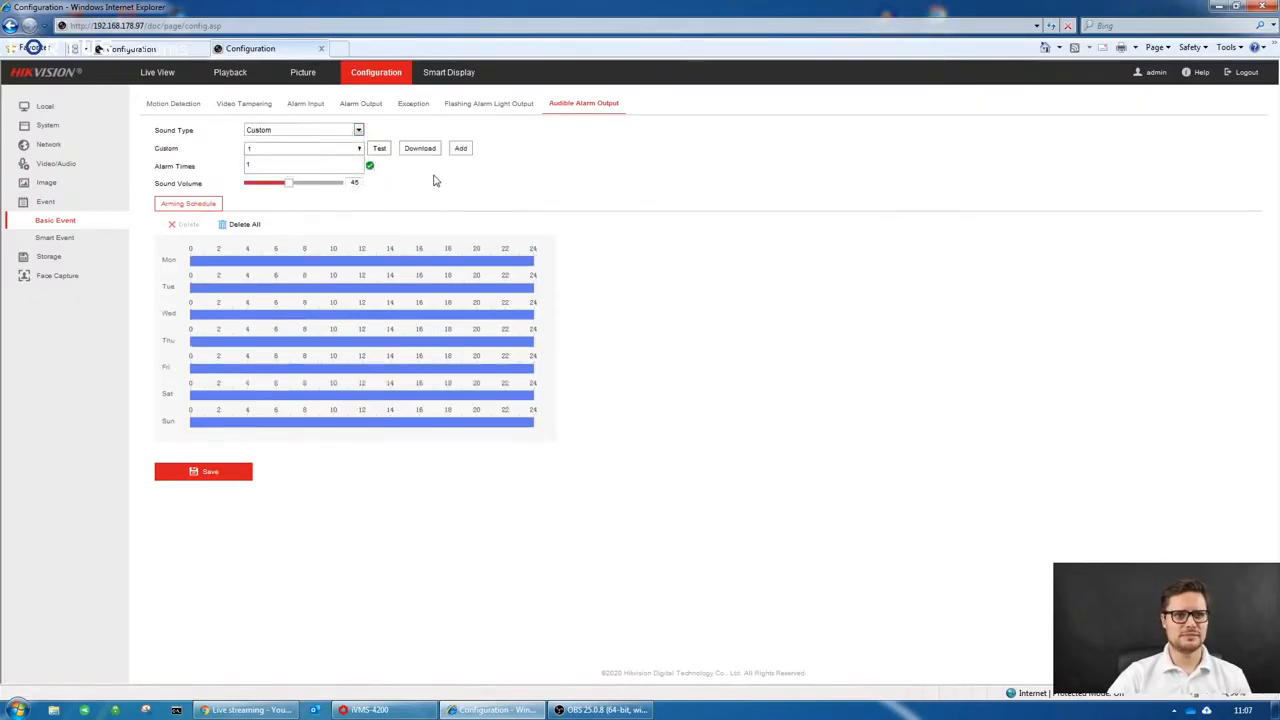
left_click(438, 180)
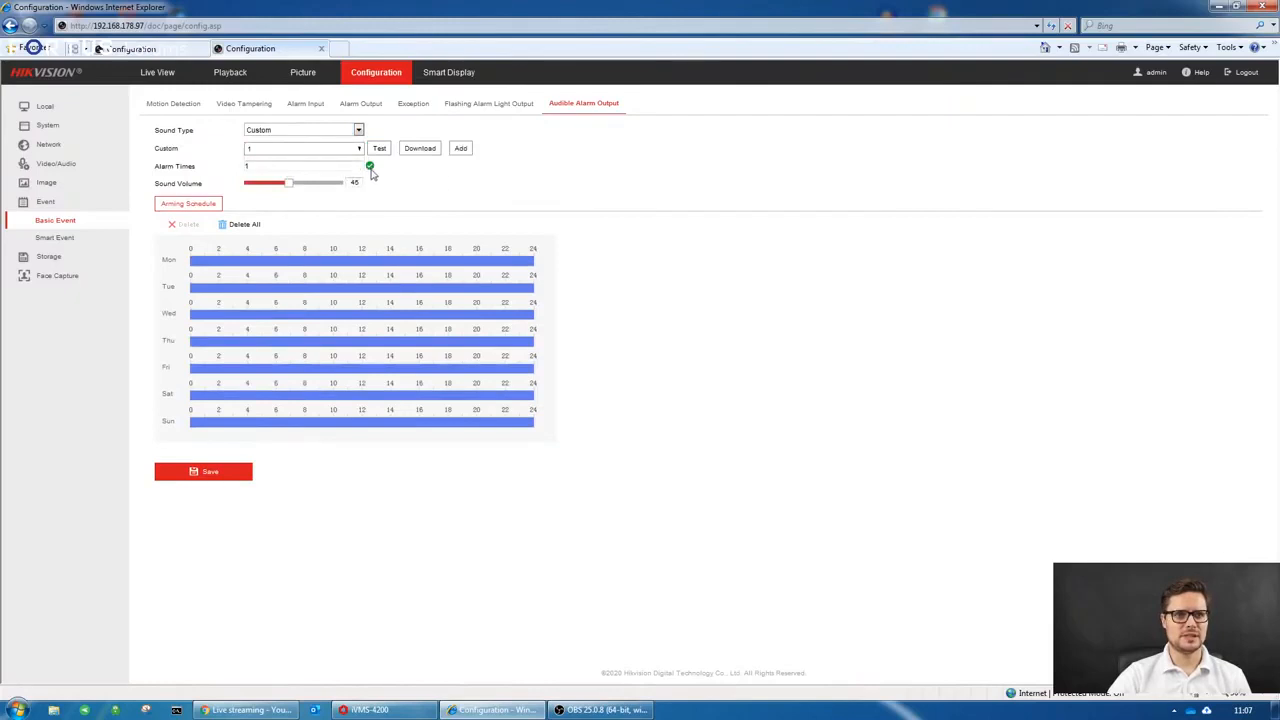
Upload mask 2.wav from the Music library as a custom alarm sound with the audio name 2222
left_click(461, 150)
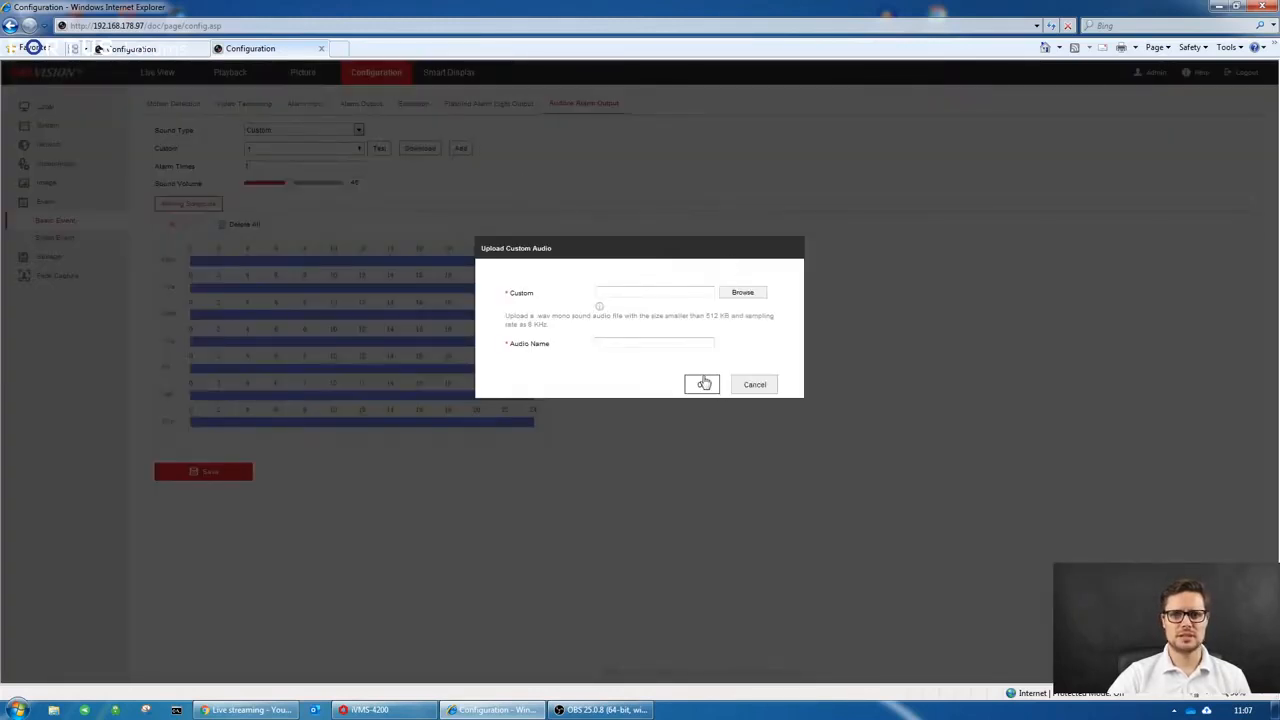
left_click(742, 292)
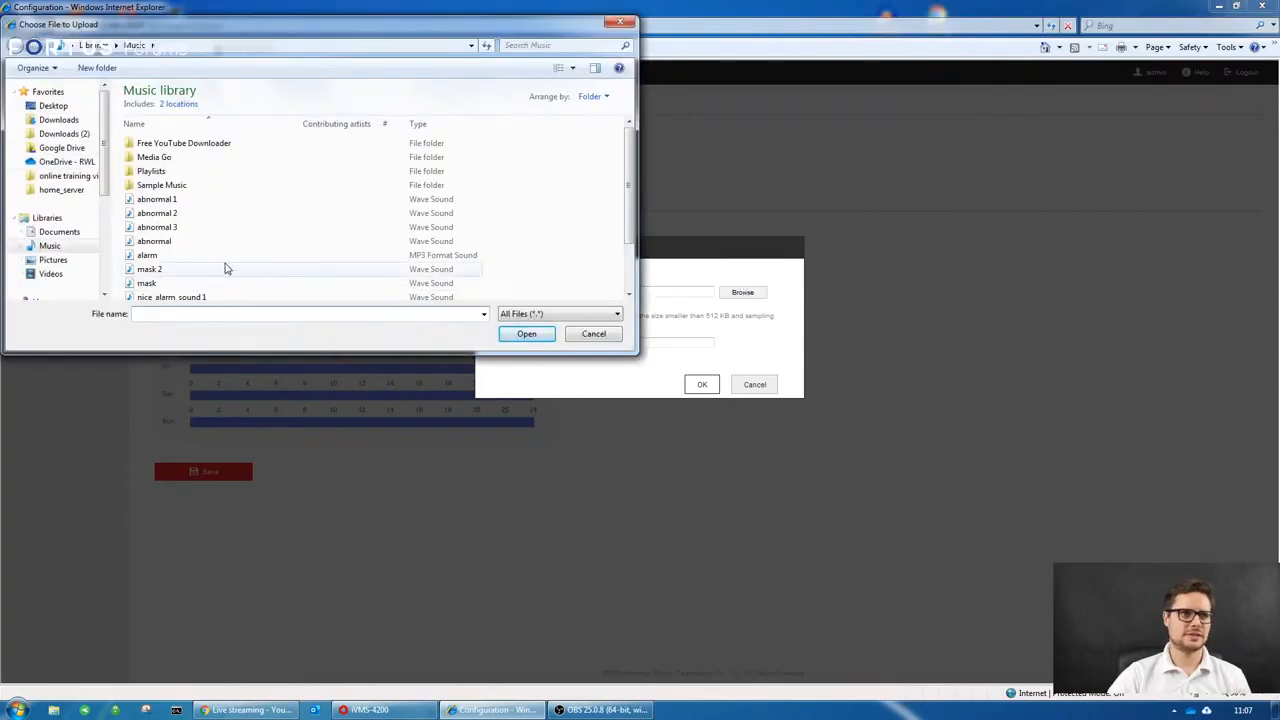
left_click(148, 269)
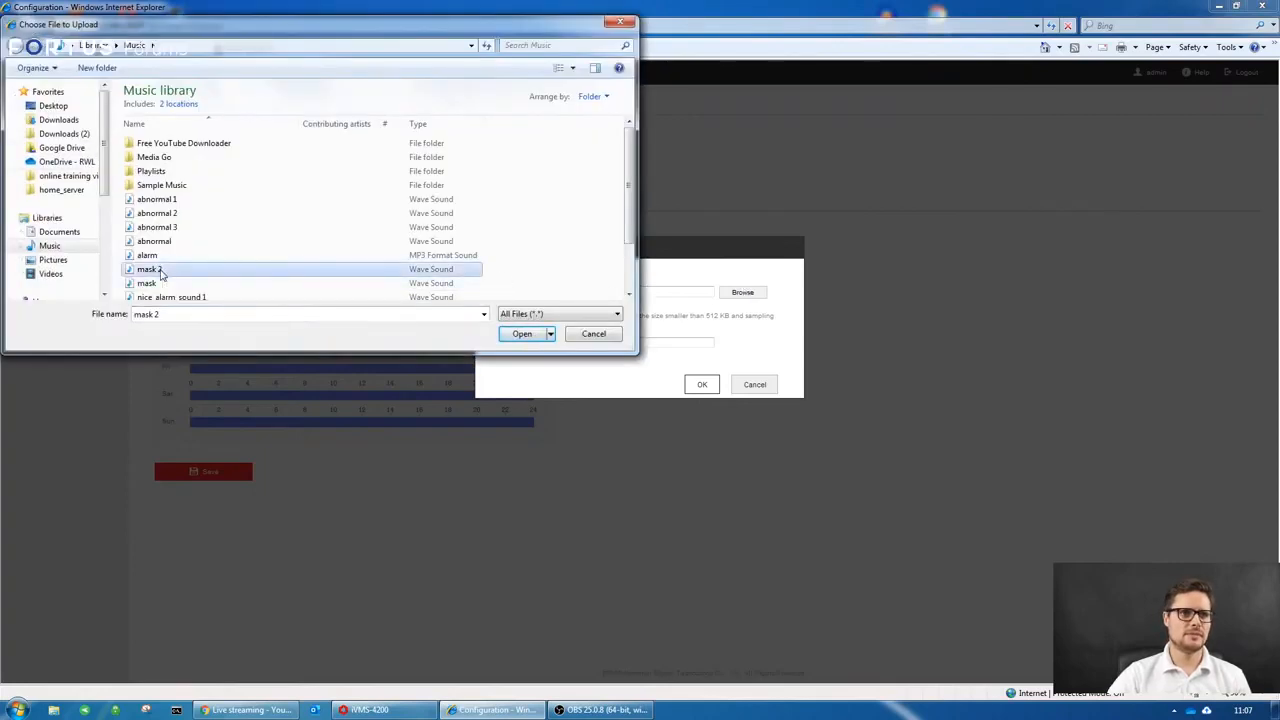
double_click(150, 269)
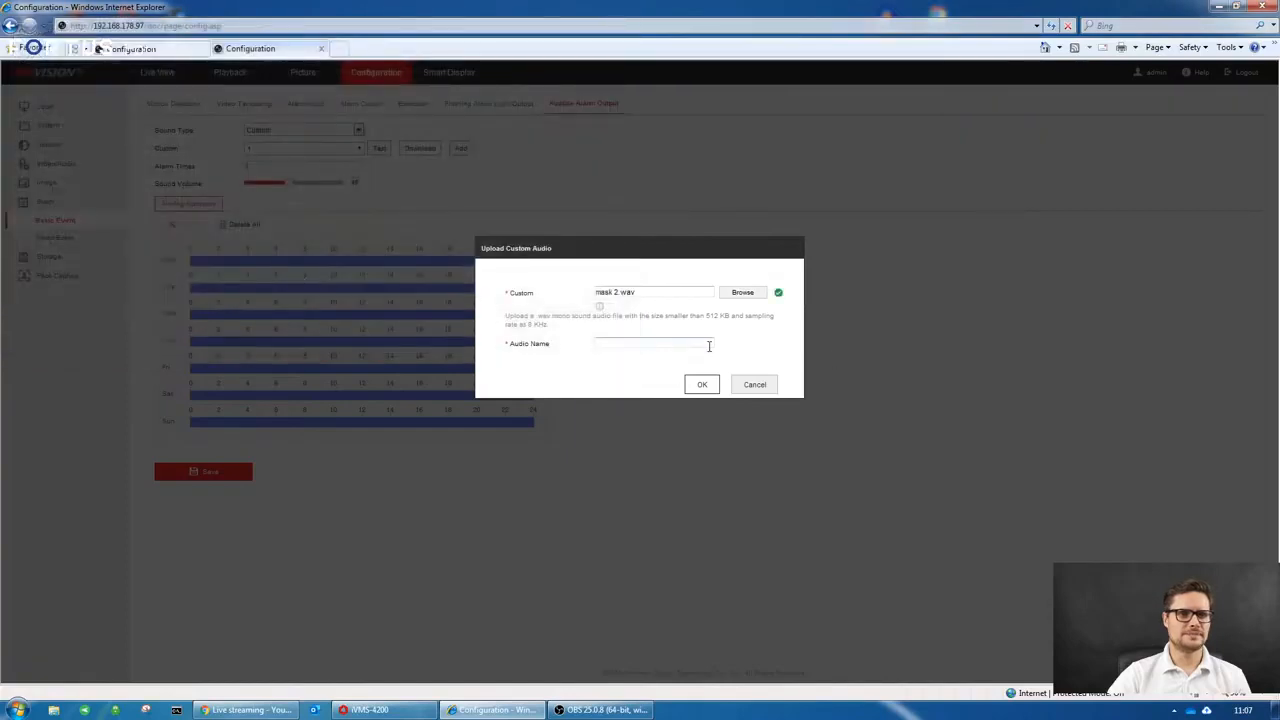
type("2")
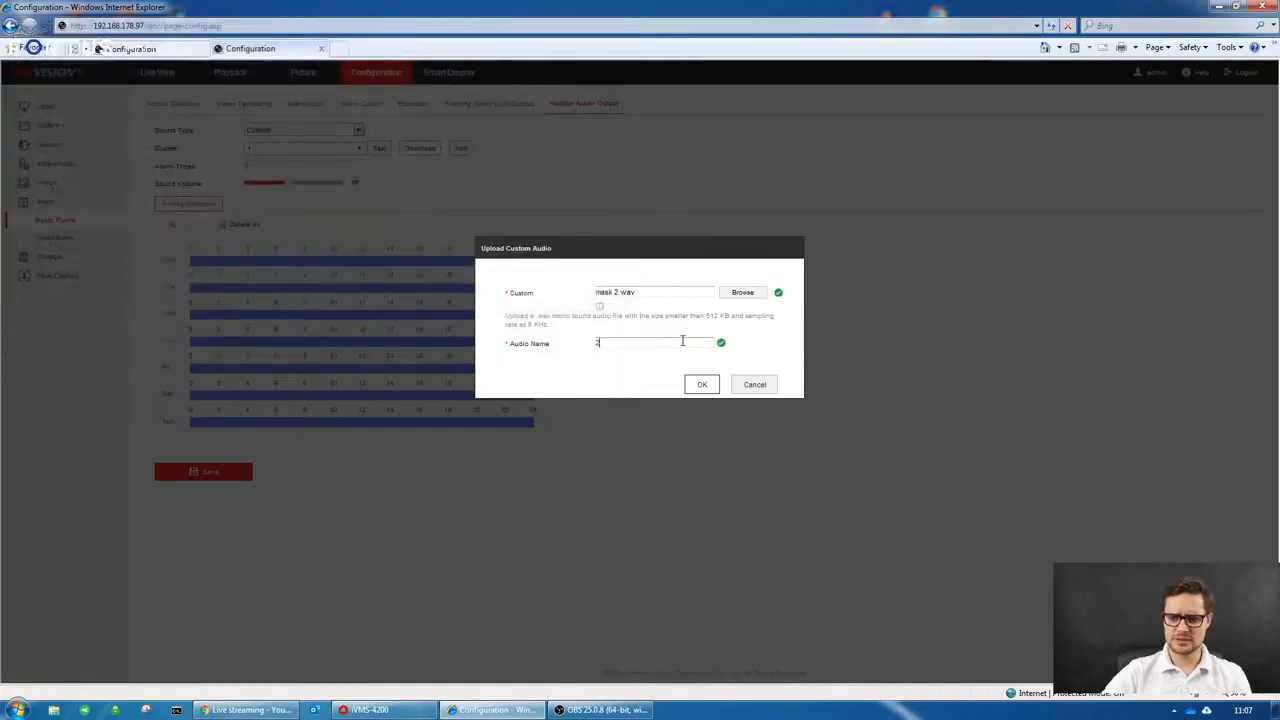
type("222")
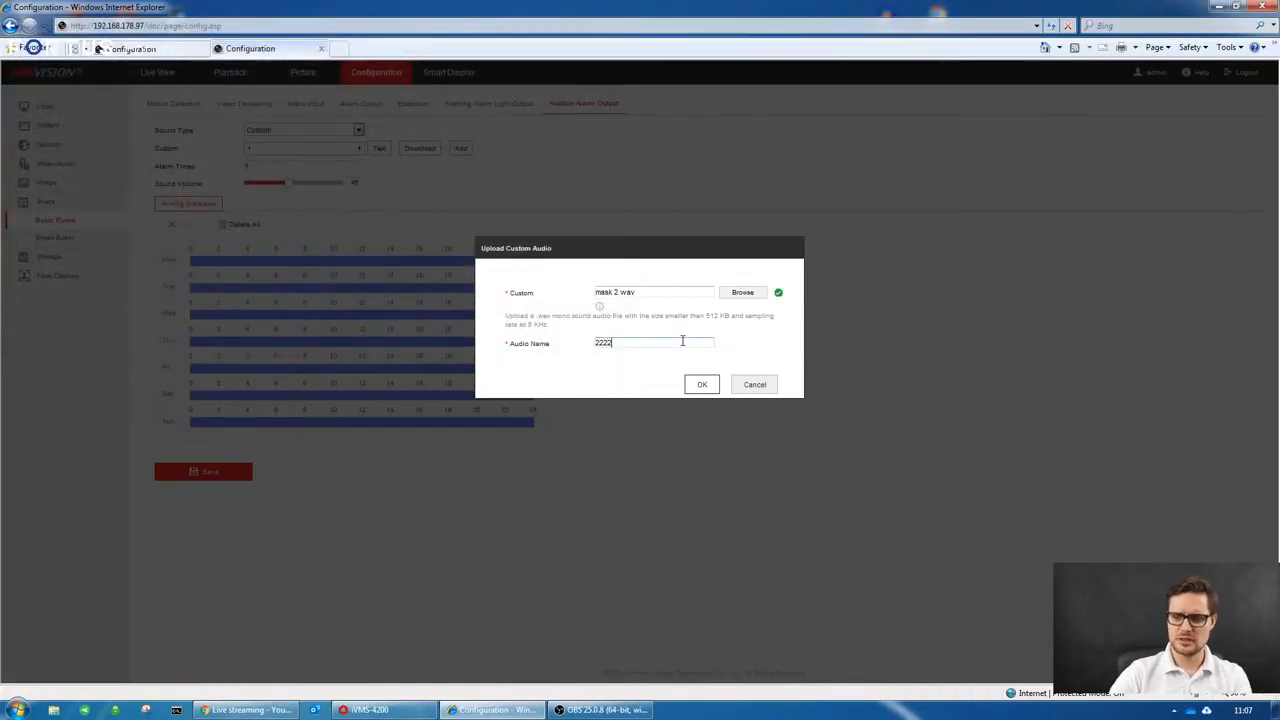
left_click(702, 385)
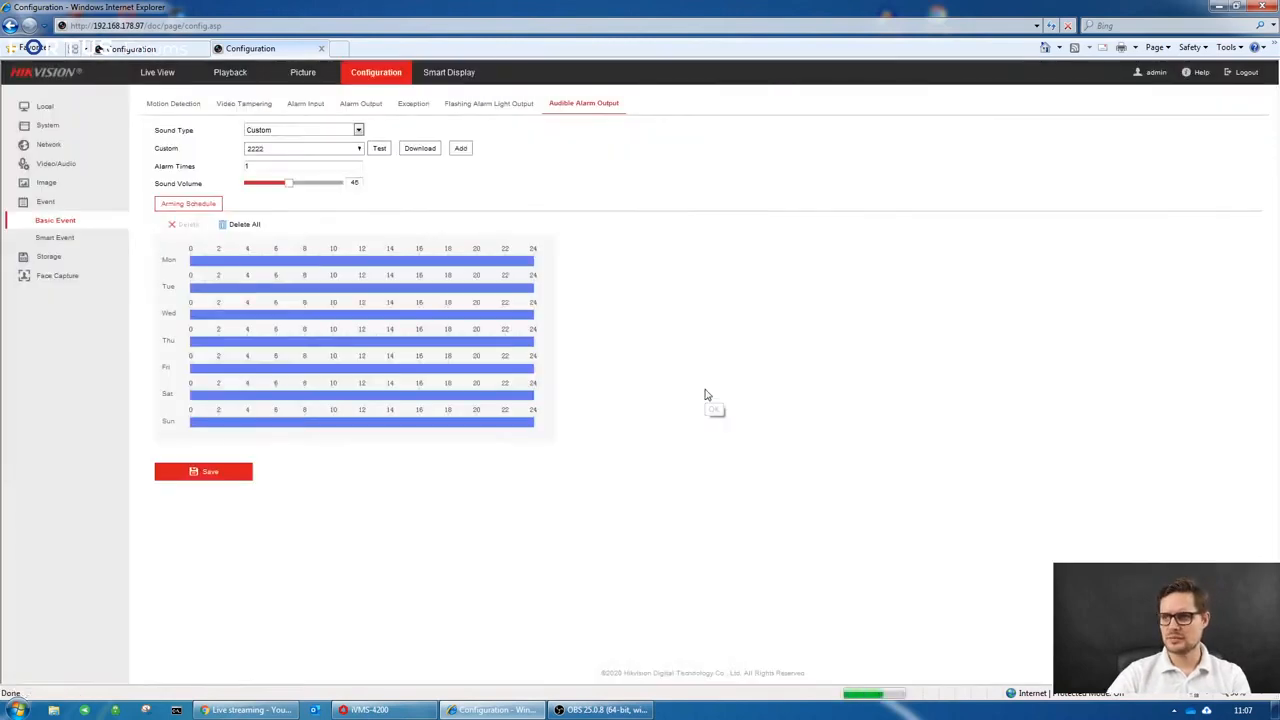
Check the file requirements for uploading custom audio and close the upload dialog without adding a file
left_click(461, 149)
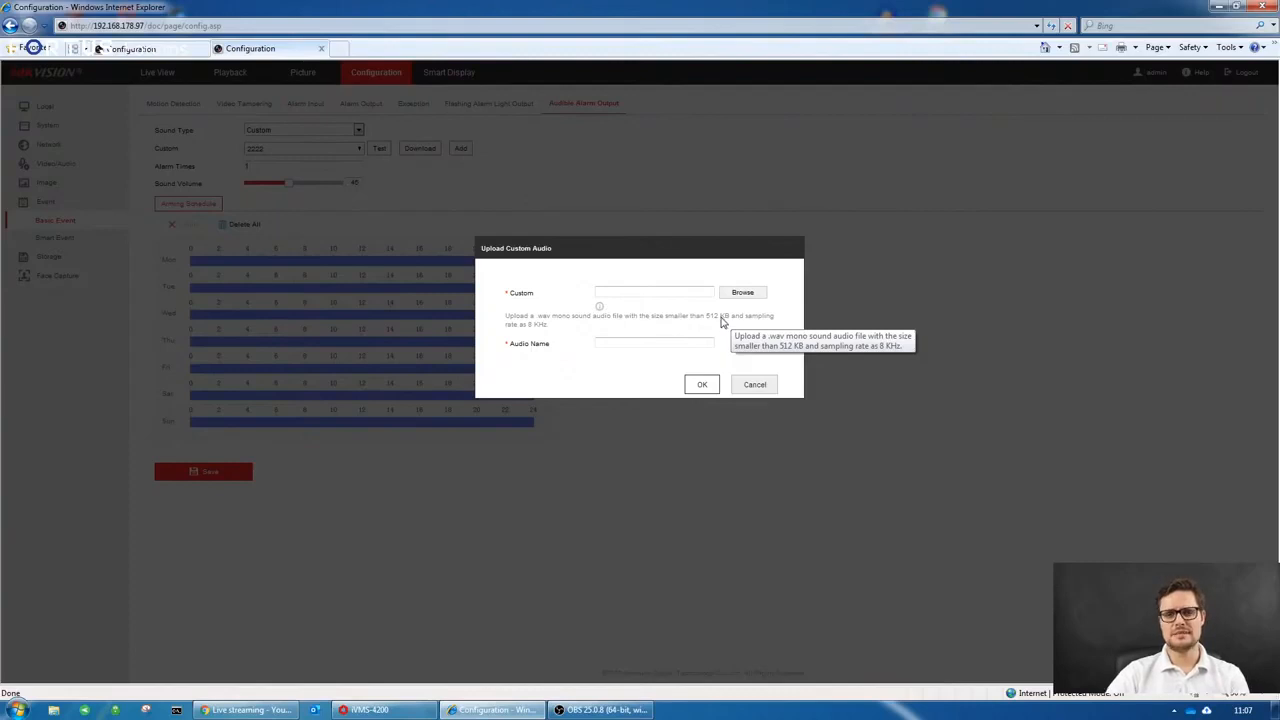
scroll(773, 390, "down", 1)
left_click(755, 373)
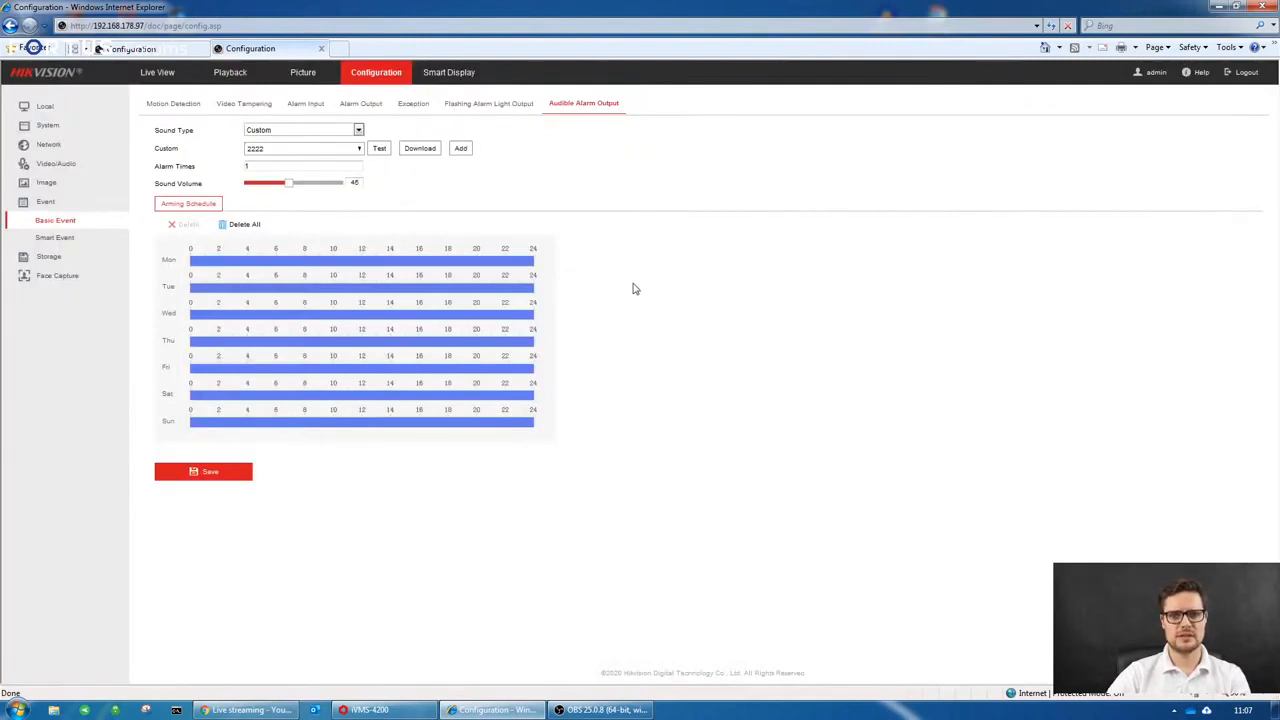
Select custom audio 1 as the alarm sound and raise the sound volume to 91
left_click(297, 155)
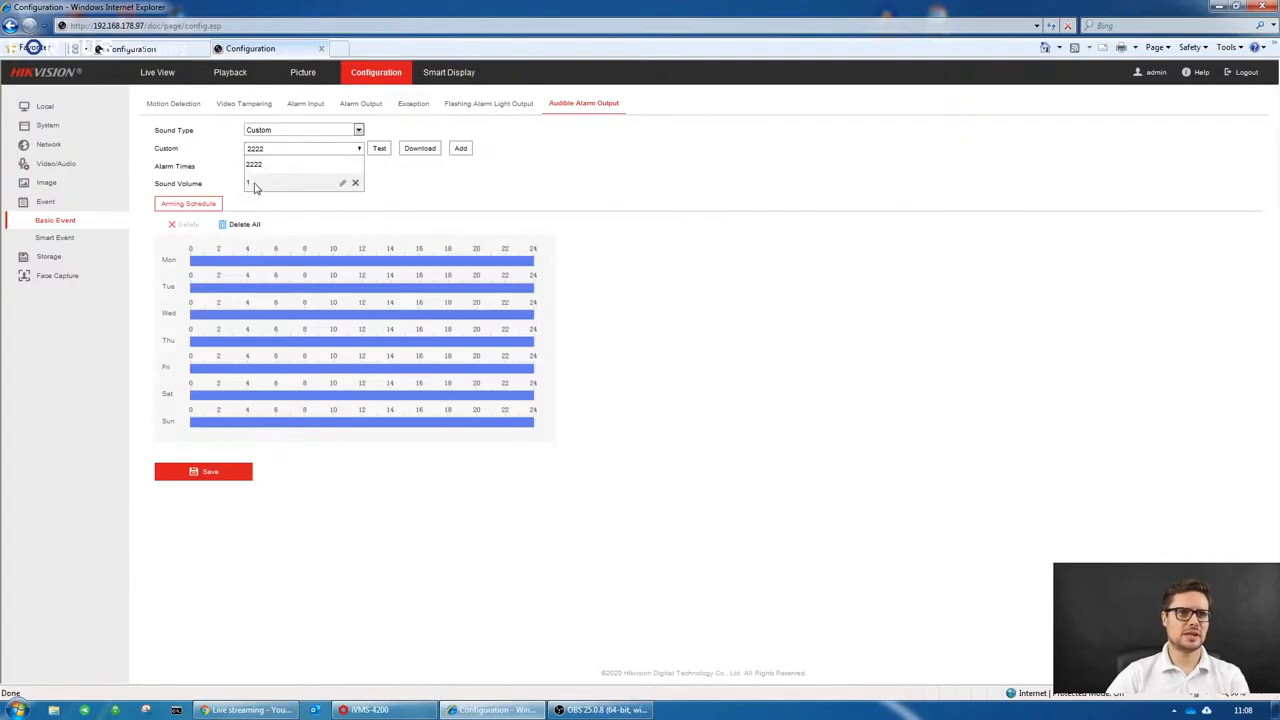
left_click(258, 185)
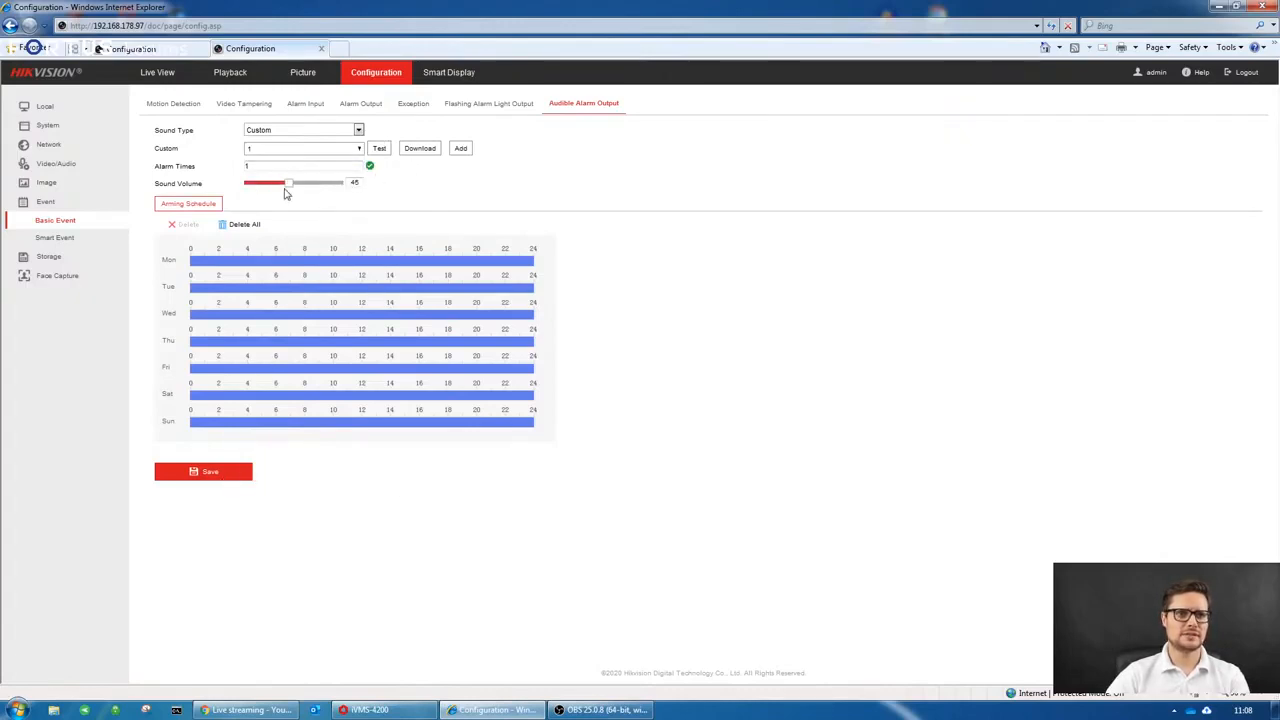
left_click_drag(285, 193, 332, 188)
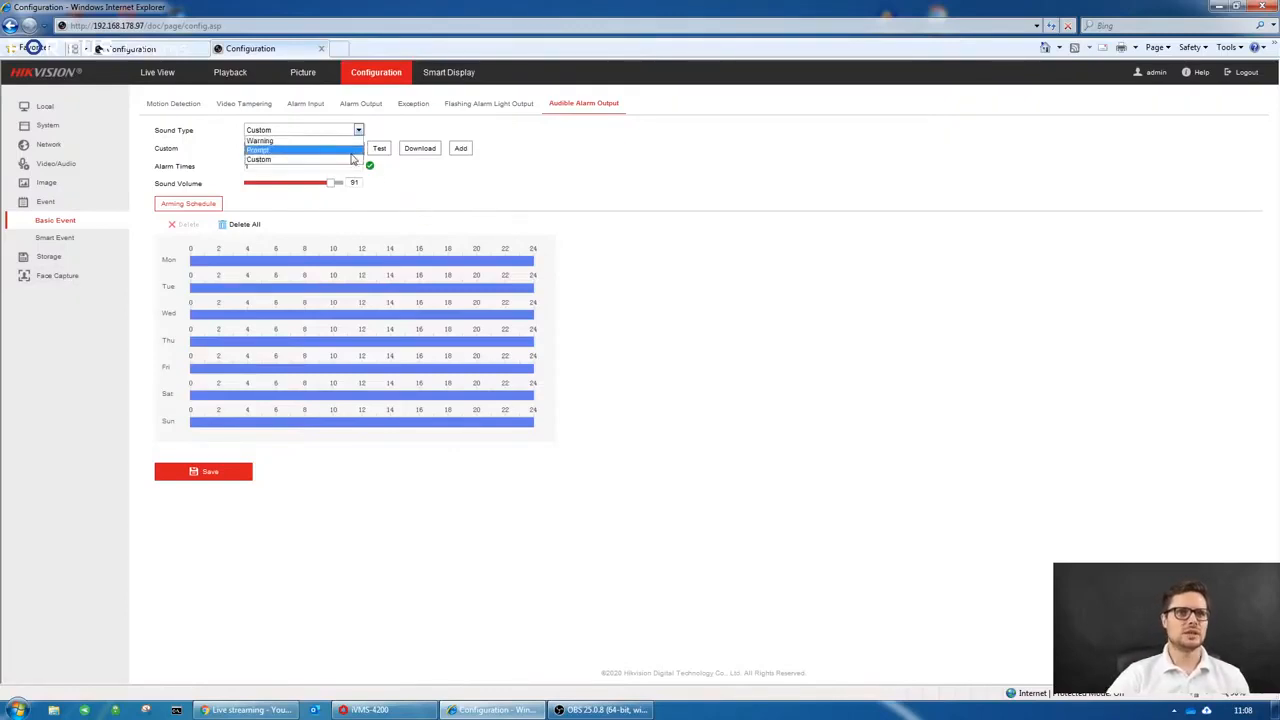
left_click(500, 190)
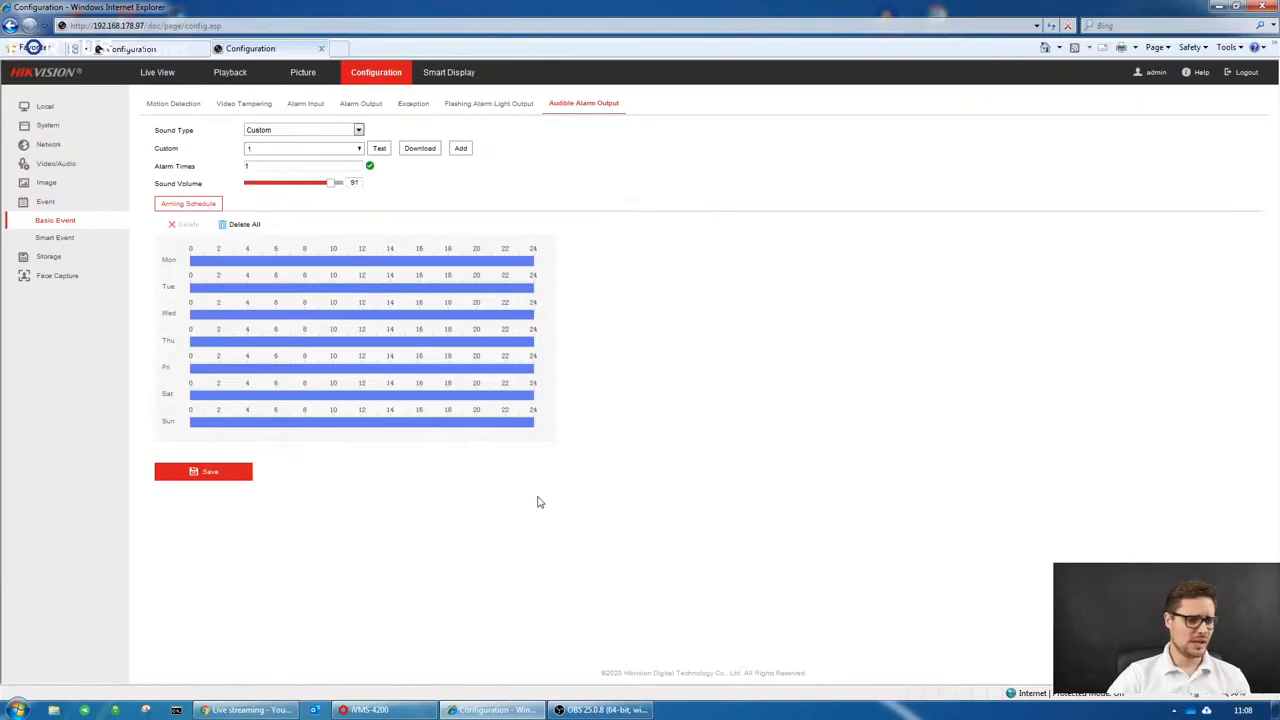
Switch to the thermal camera and review the no-mask linkage in its advanced face capture configuration under temperature screening
left_click(168, 51)
left_click(326, 146)
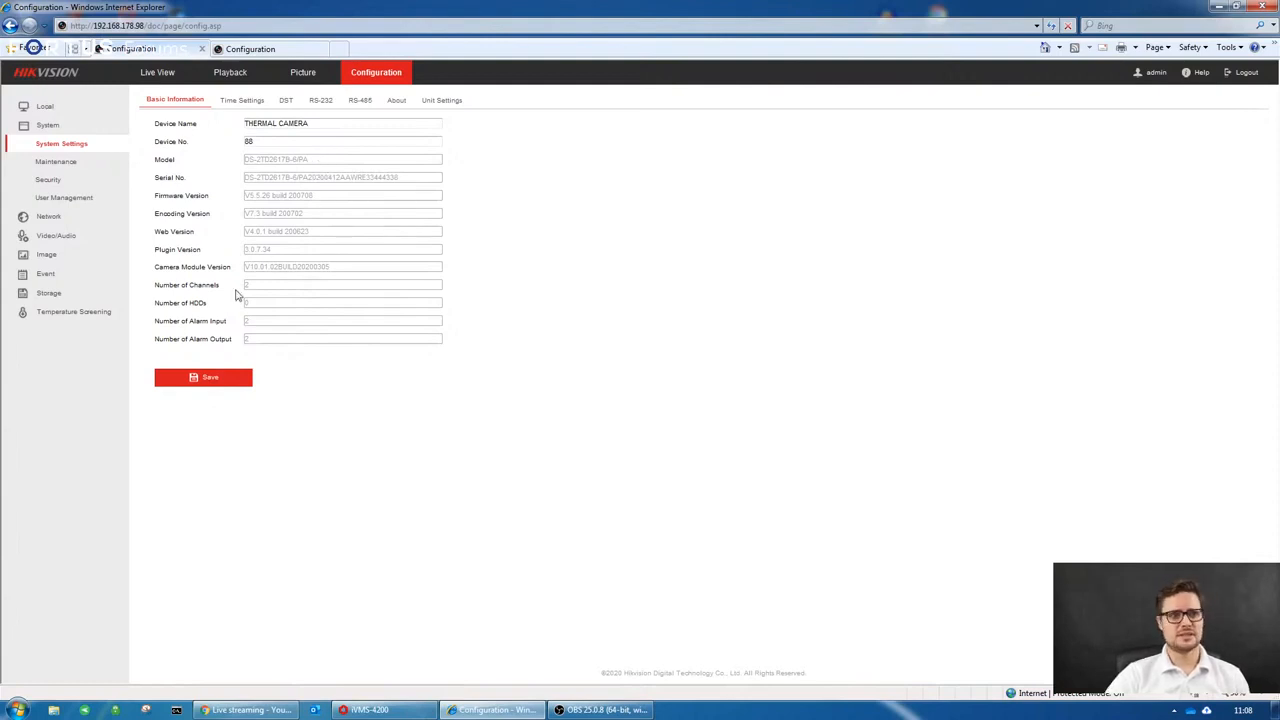
left_click(74, 315)
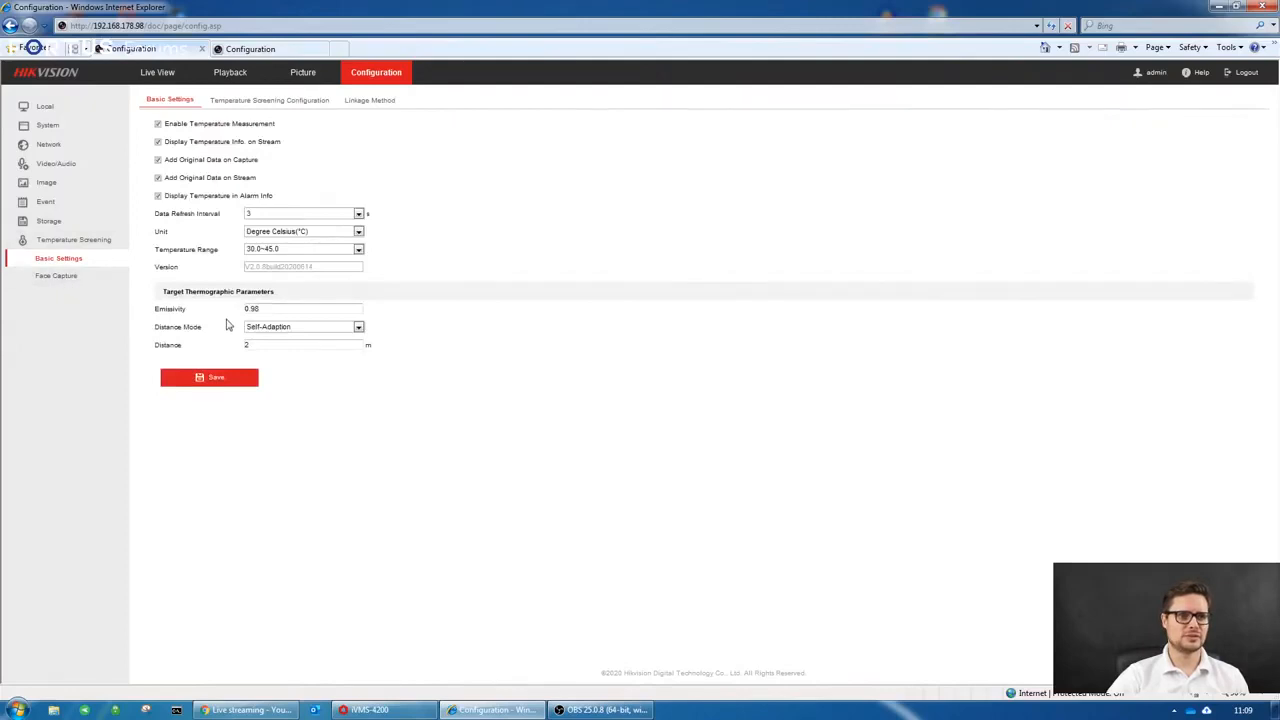
left_click(56, 276)
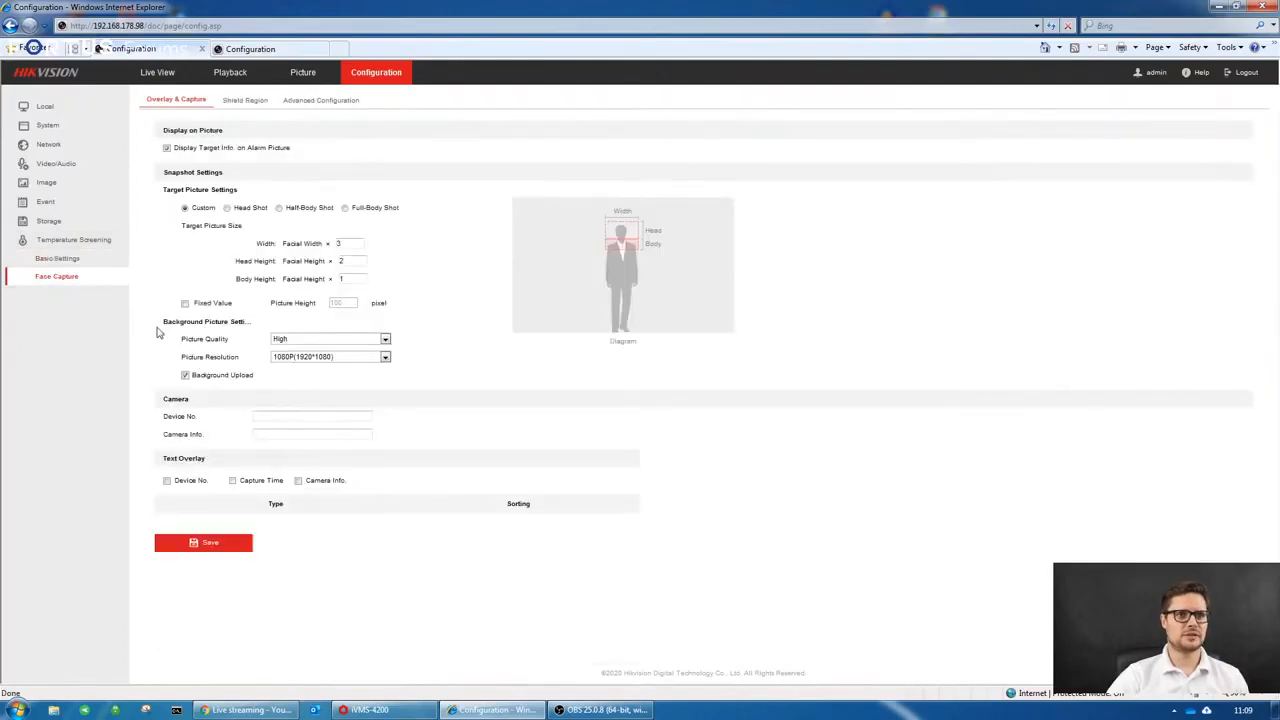
left_click(342, 102)
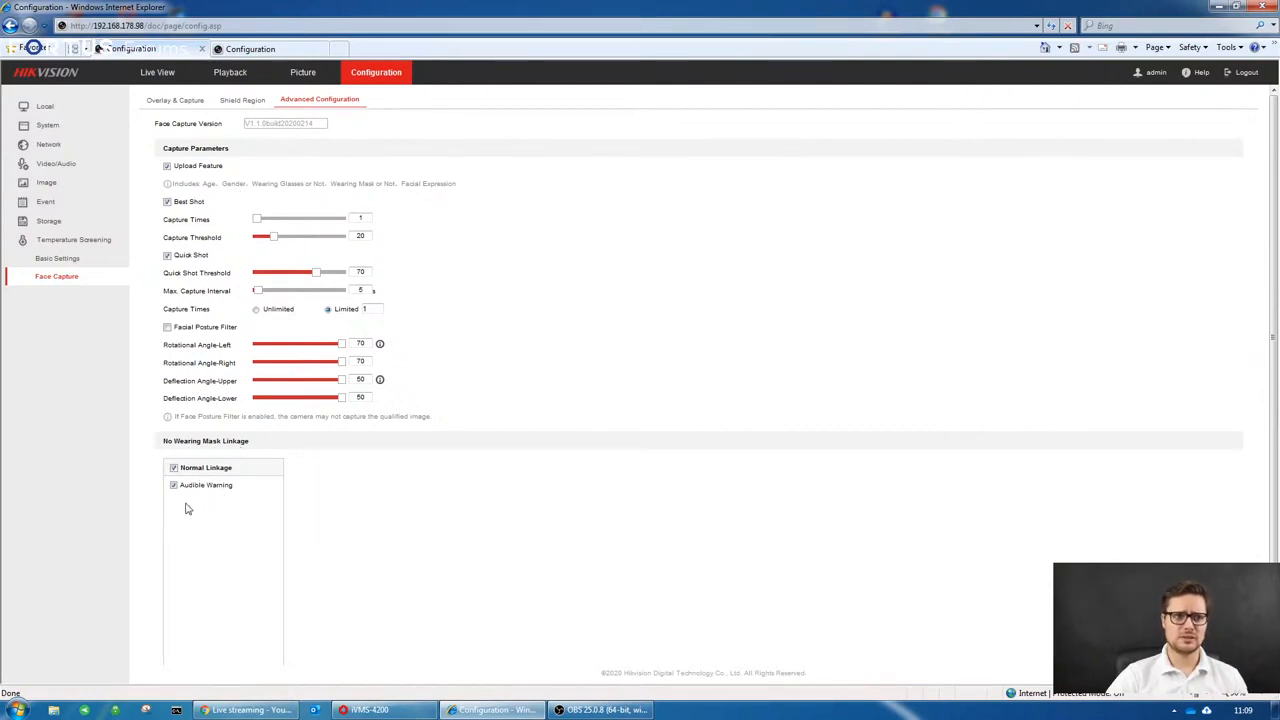
Open the thermal camera's audible alarm output settings, declining the plug-in update, and set the alarm type to Mask Detection
left_click(64, 202)
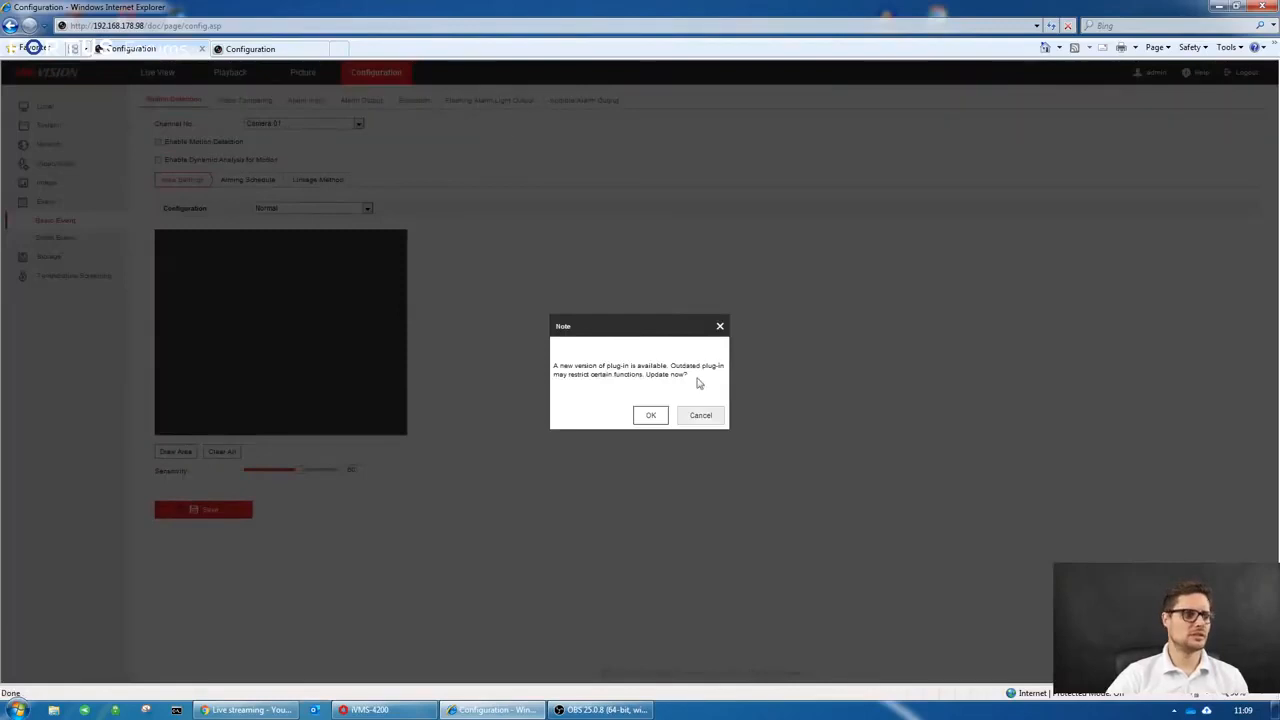
left_click(714, 419)
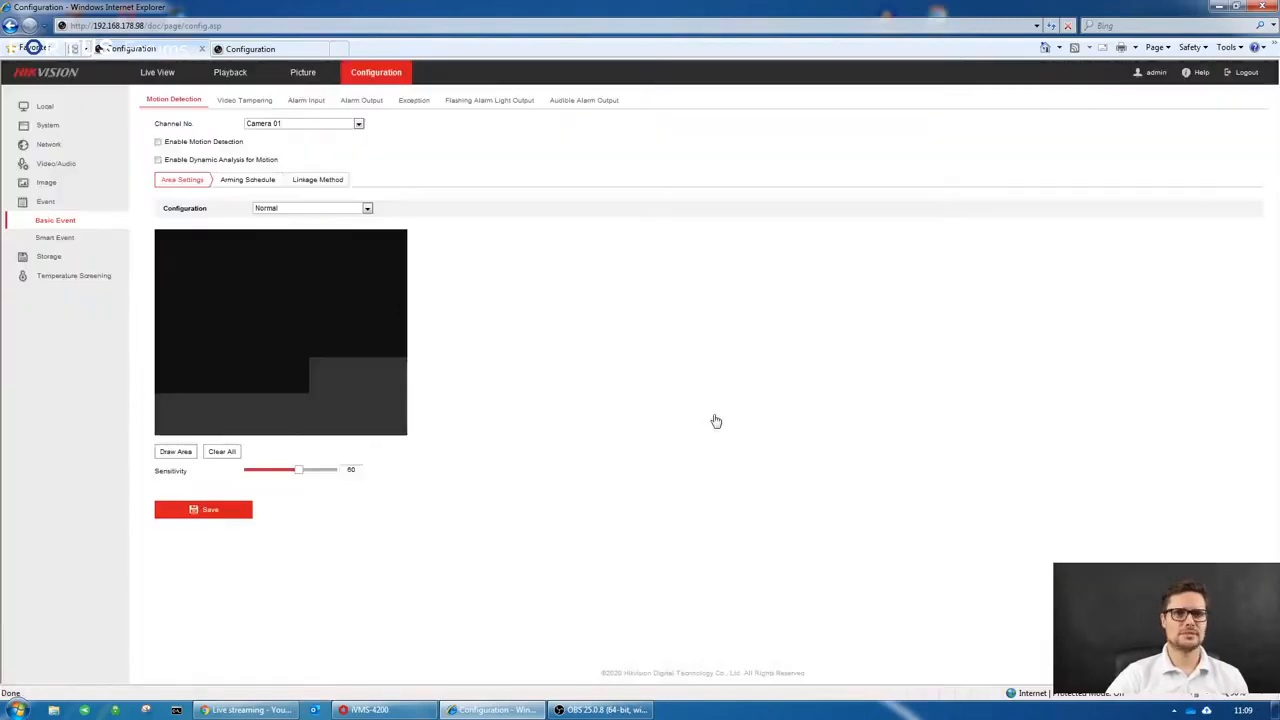
left_click(588, 102)
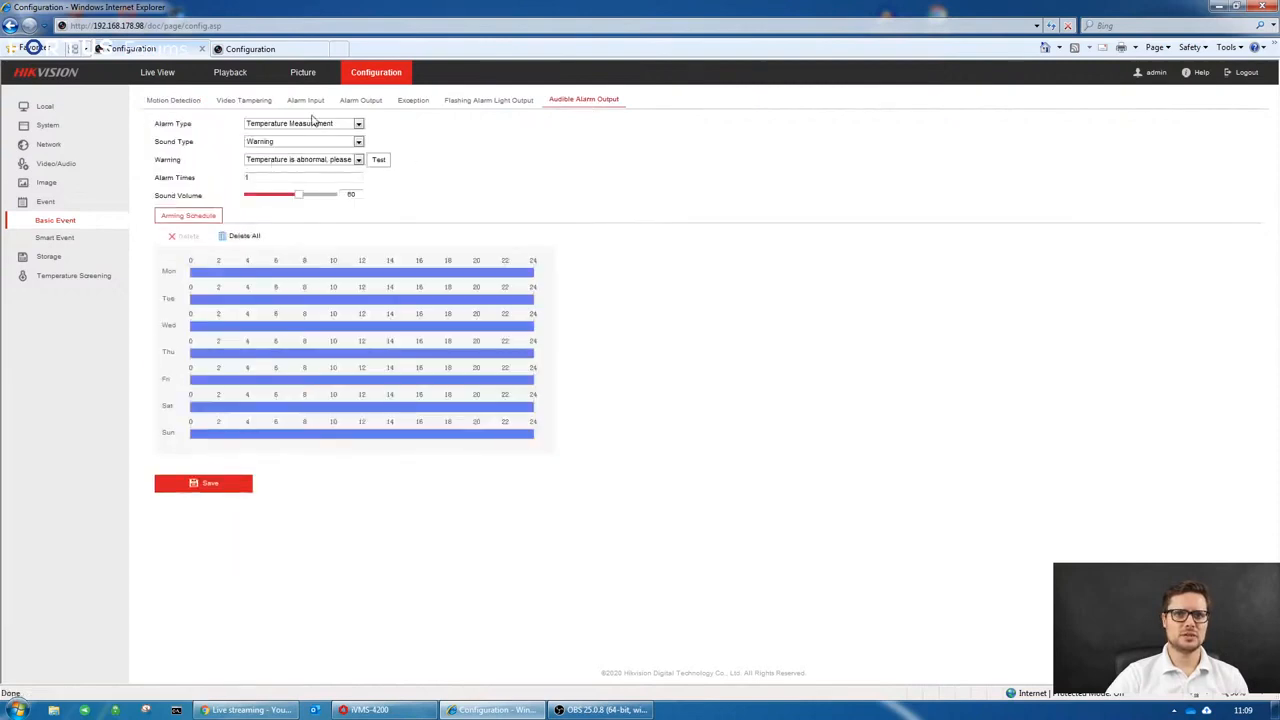
left_click(325, 125)
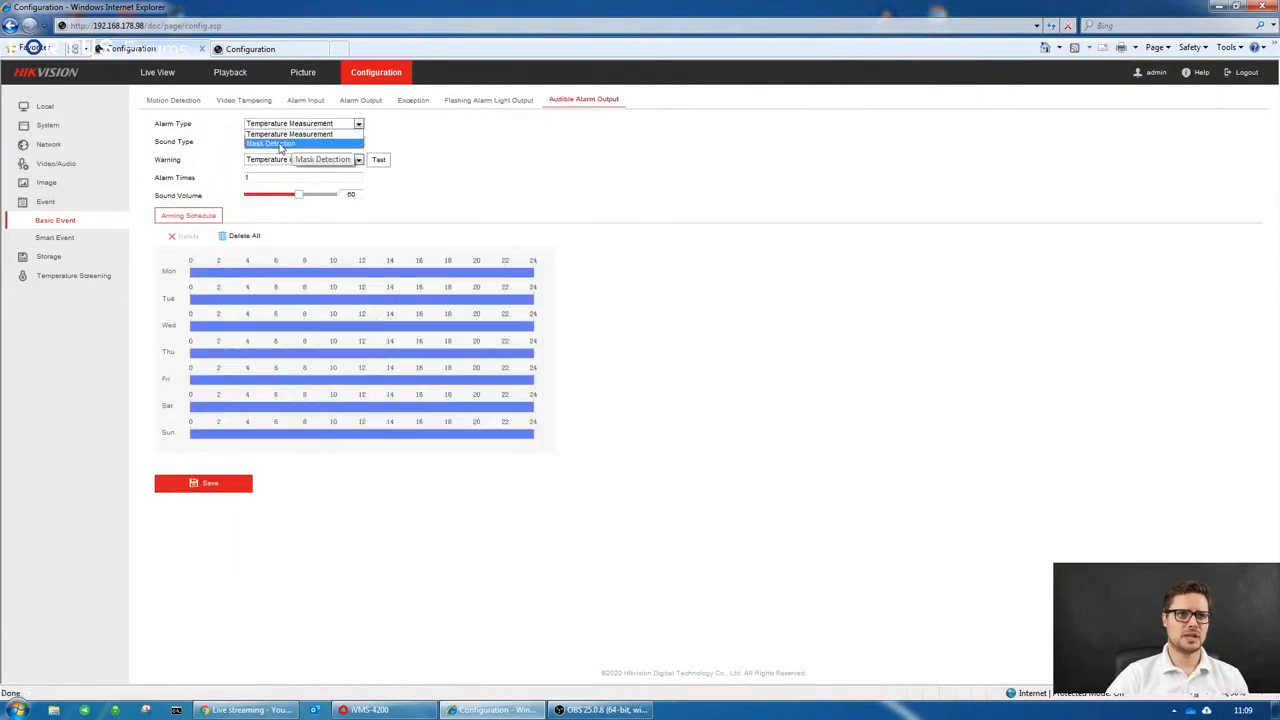
left_click(281, 145)
Use the Warning sound type, set the sound volume to 100 and test the "Please wear a mask" warning
left_click(325, 142)
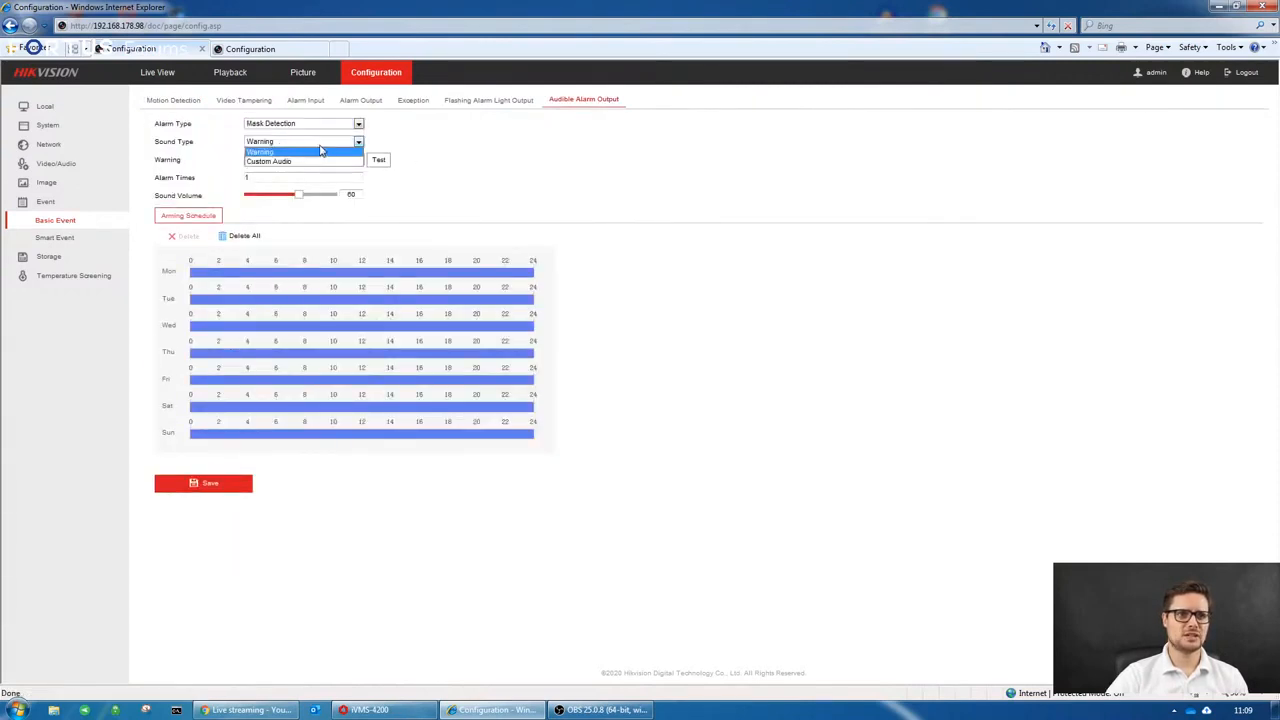
left_click(321, 150)
left_click(234, 483)
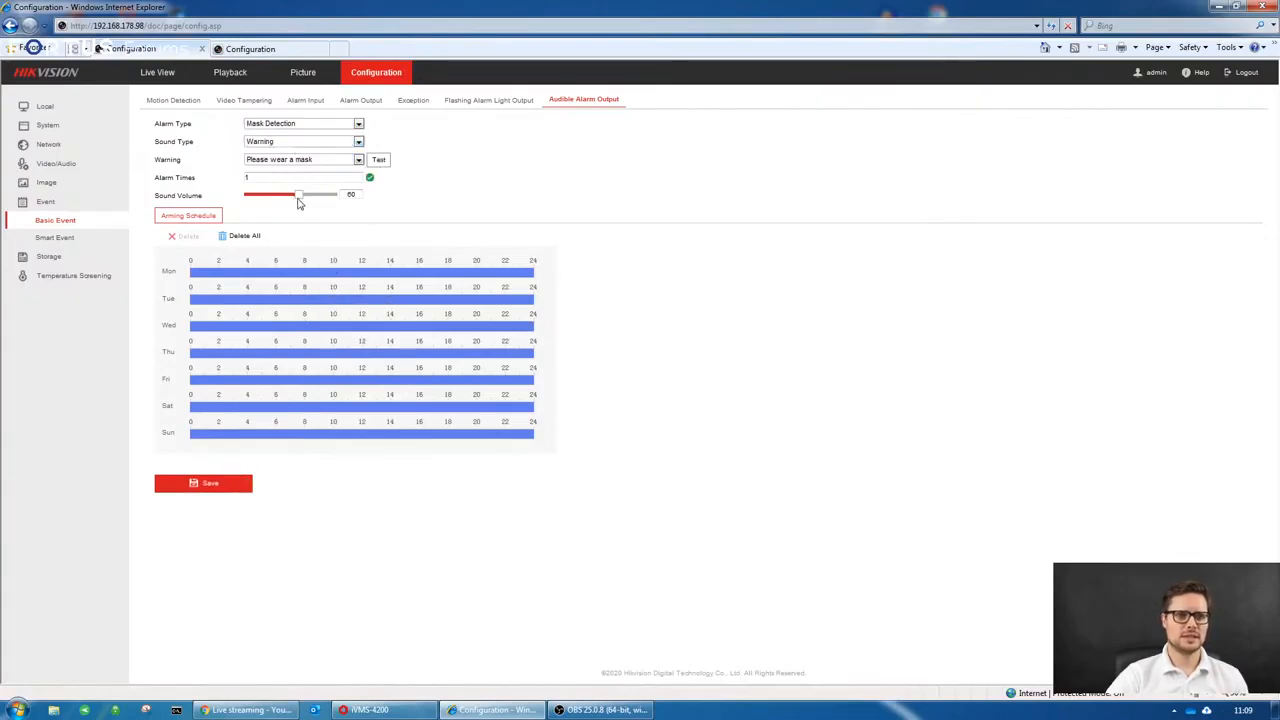
left_click_drag(297, 200, 340, 196)
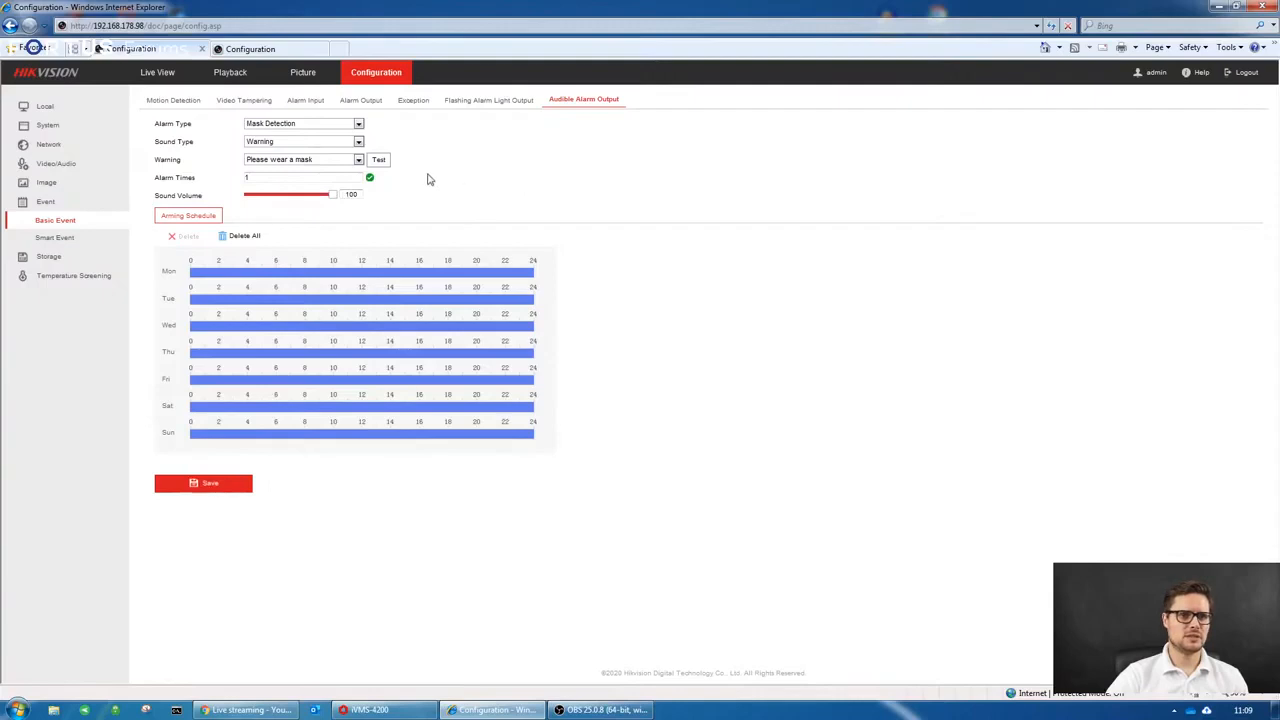
left_click(378, 162)
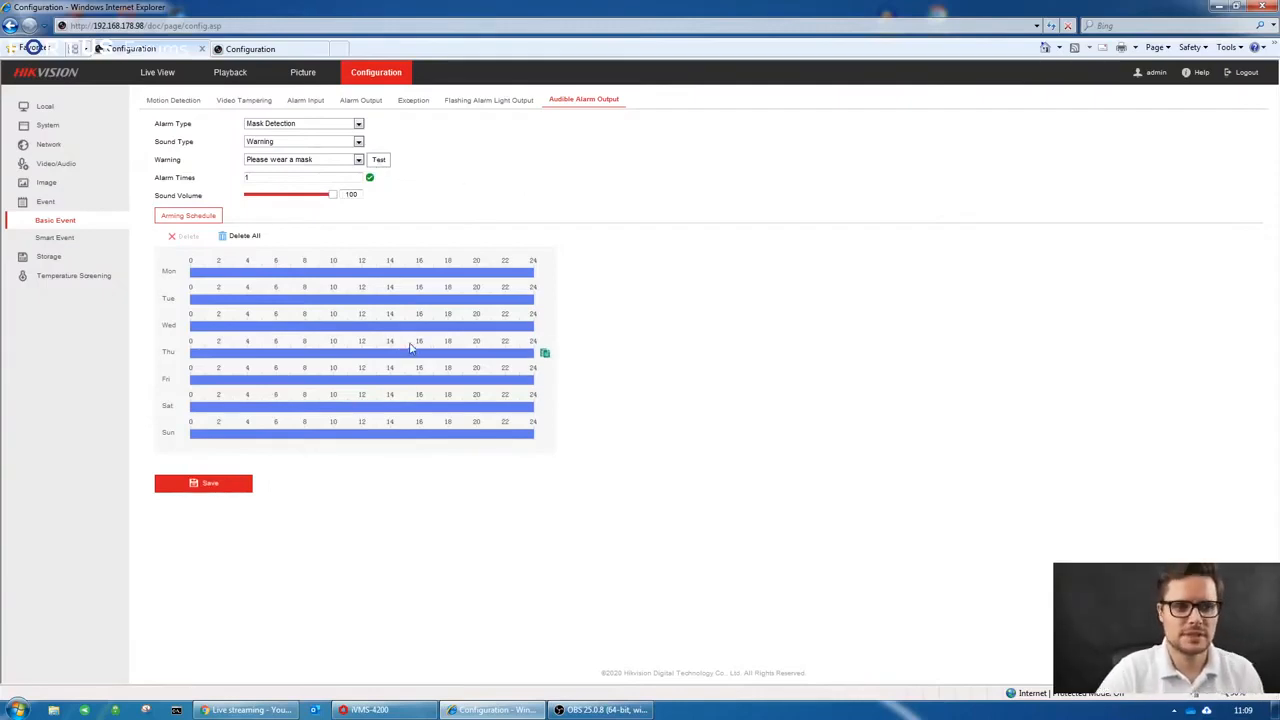
Set the mask detection sound type to Custom Audio and check the list of available audio files
left_click(302, 142)
left_click(292, 162)
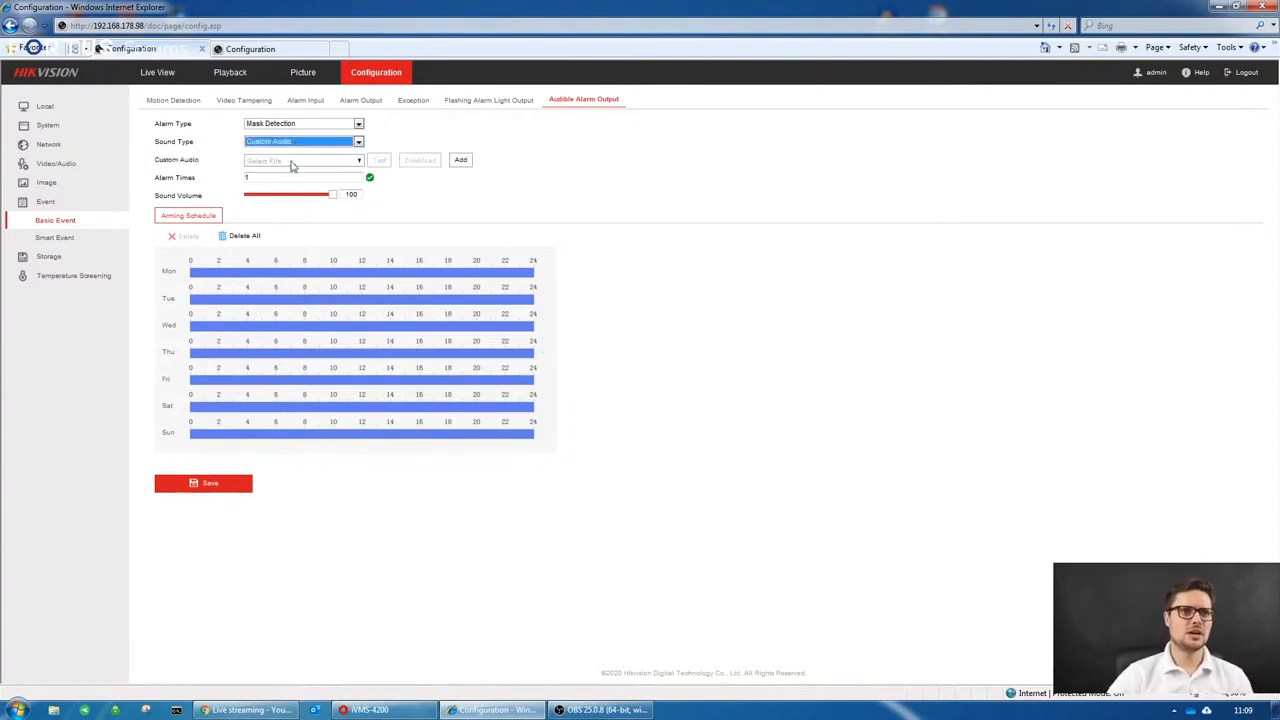
left_click(303, 162)
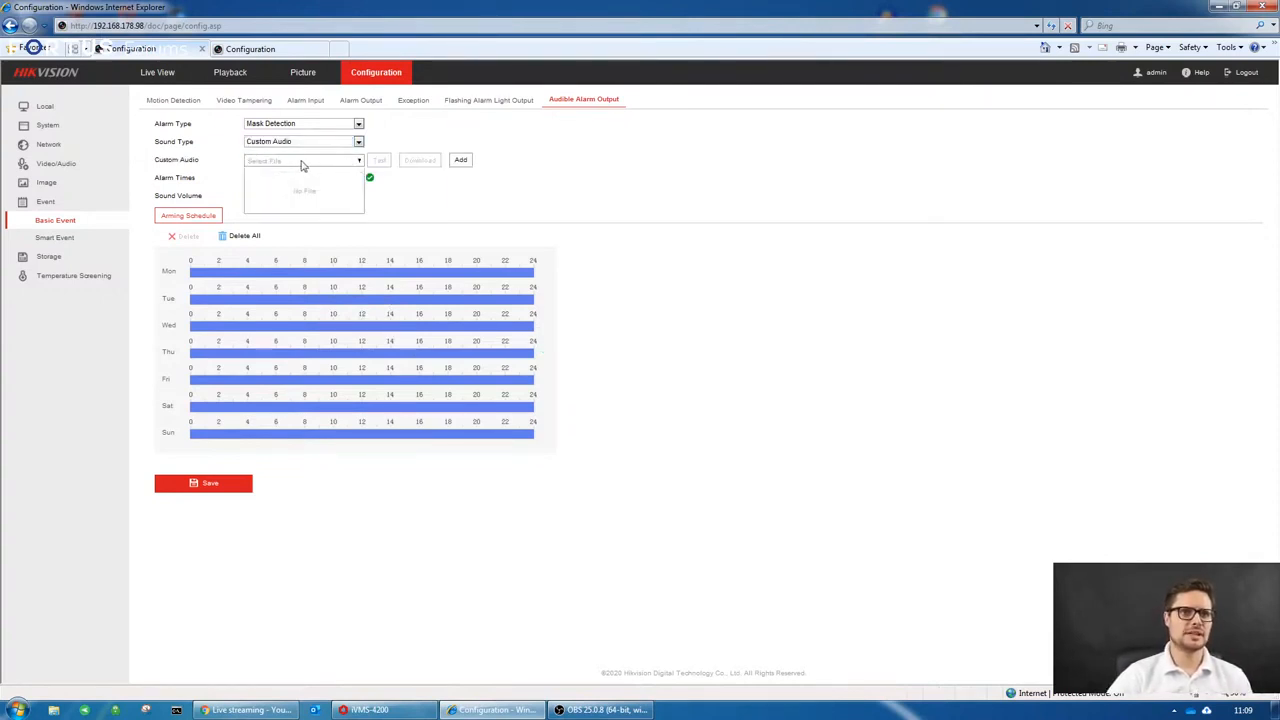
left_click(303, 166)
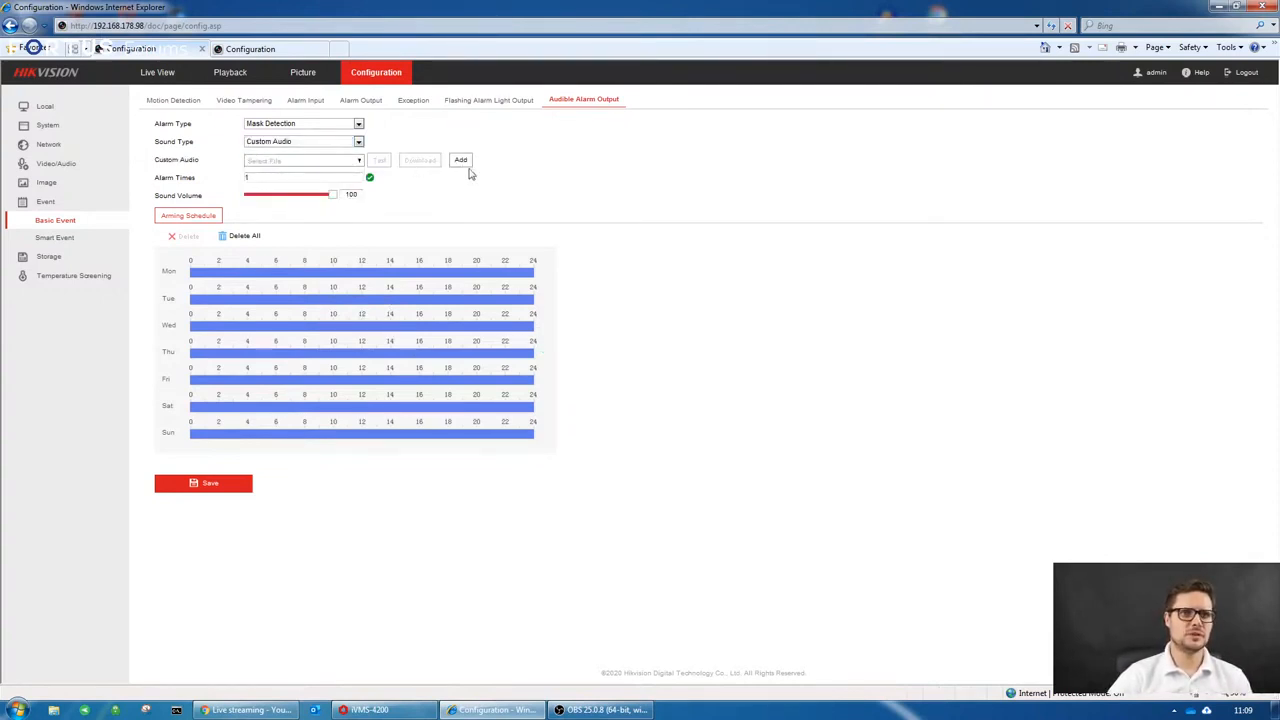
Upload mask 2.wav from the Music library as custom audio named 123 and save the alarm output settings
left_click(461, 161)
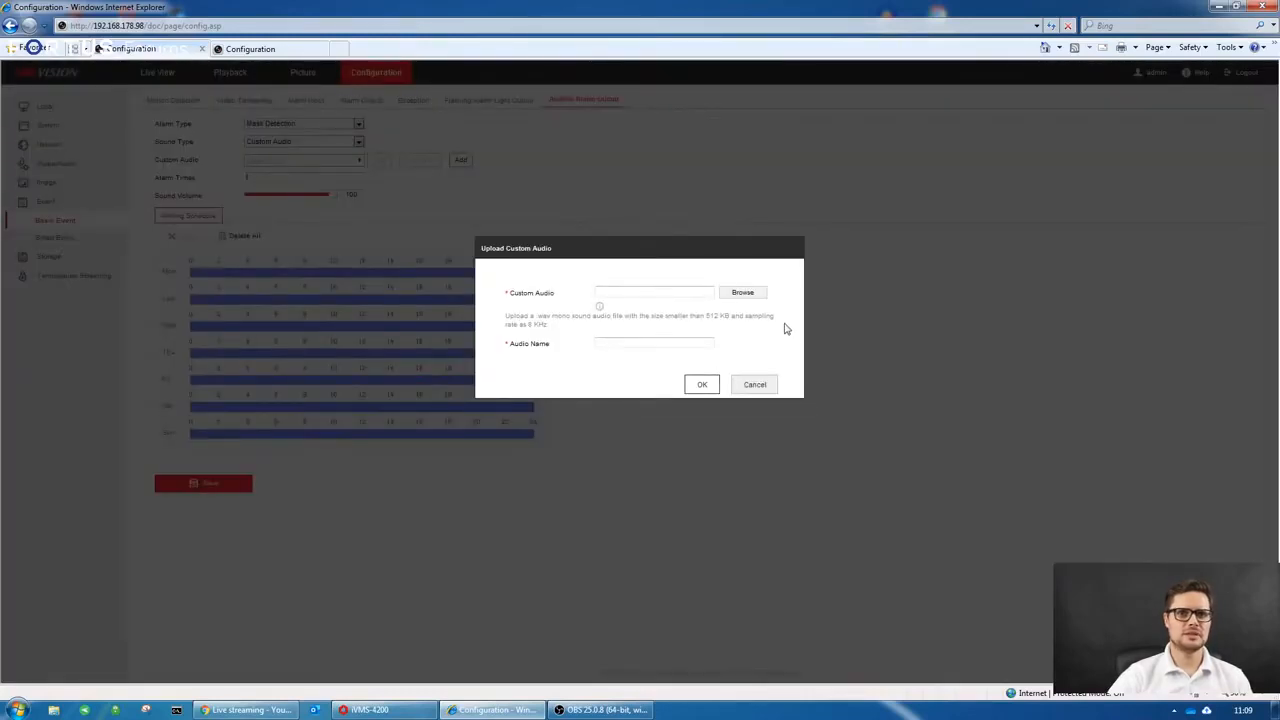
left_click(750, 296)
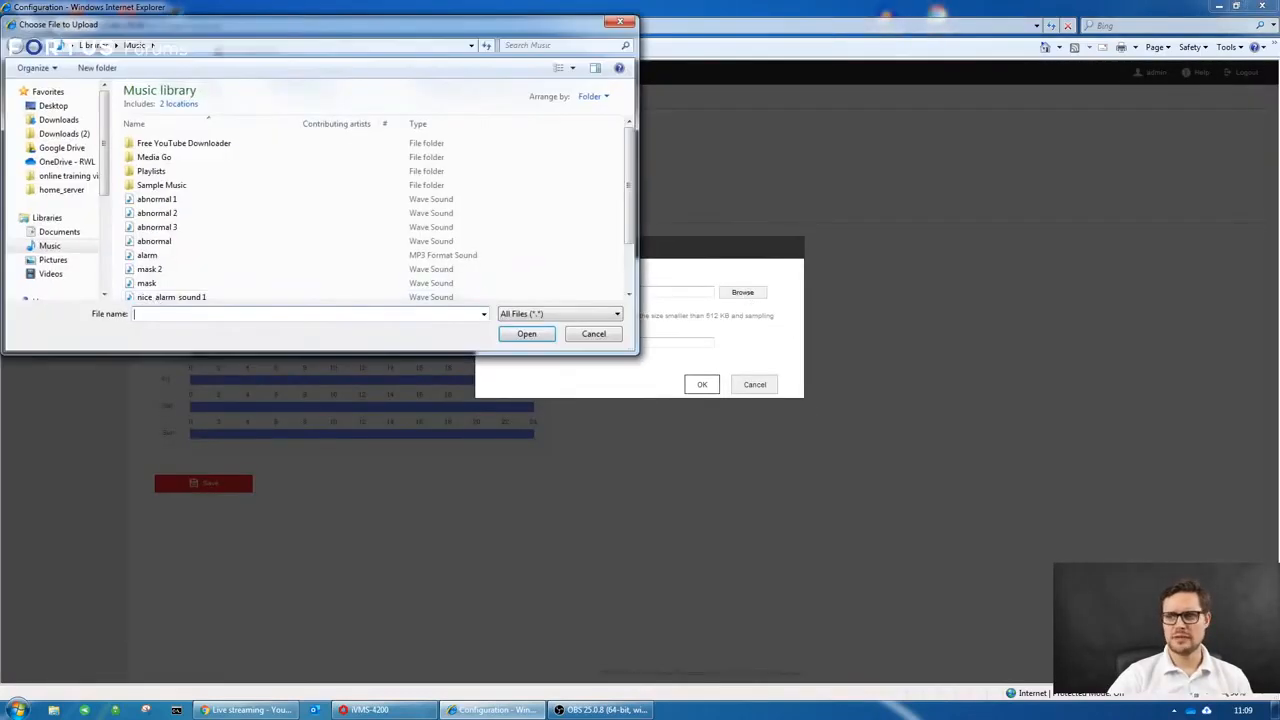
double_click(160, 269)
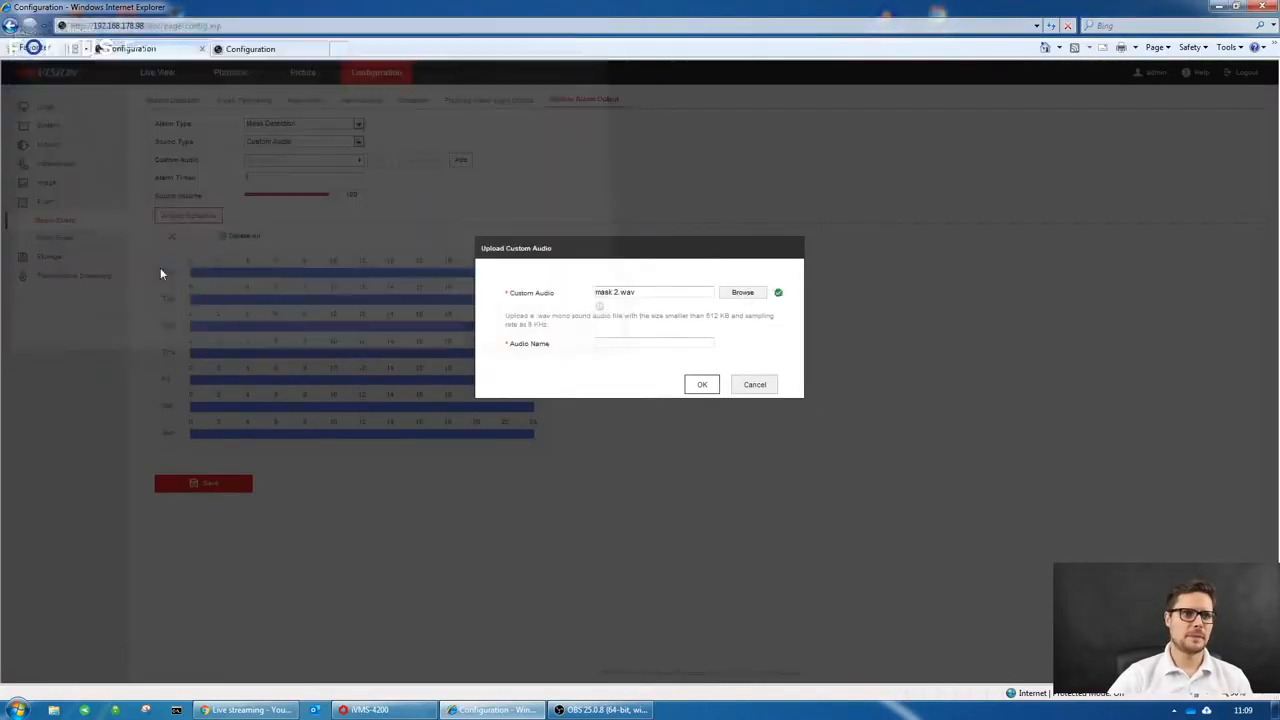
left_click(667, 340)
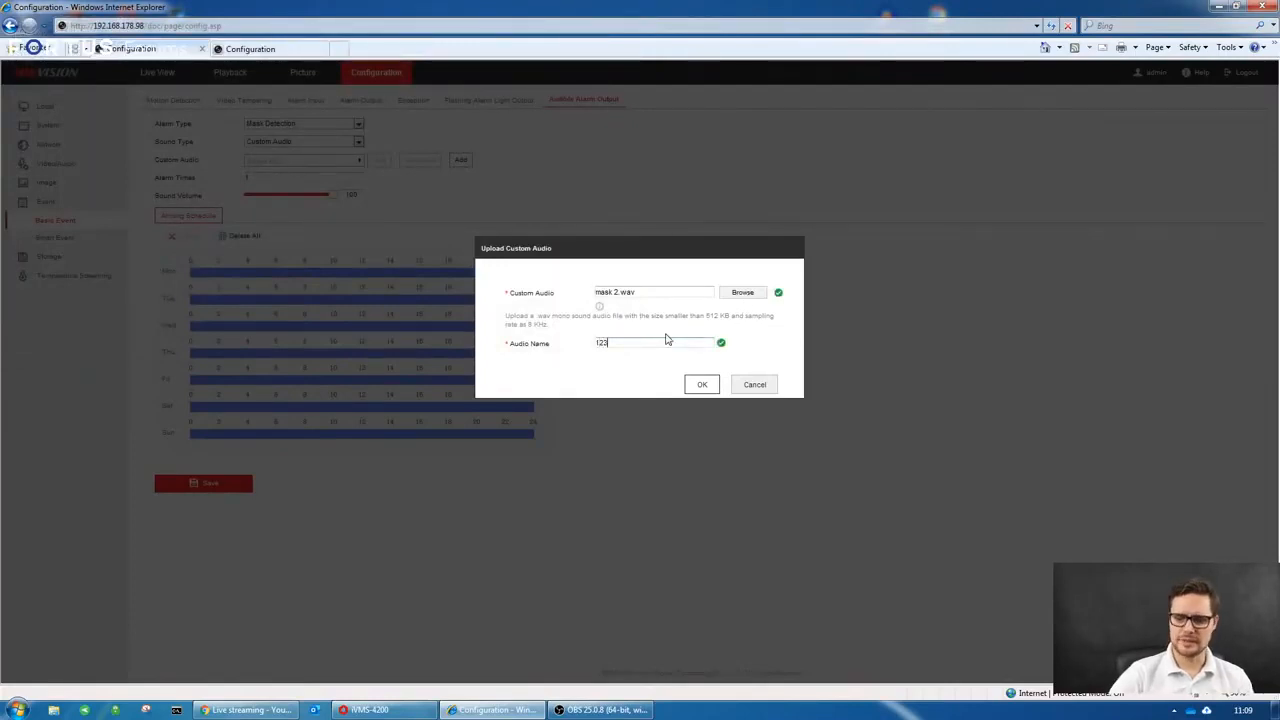
left_click(702, 384)
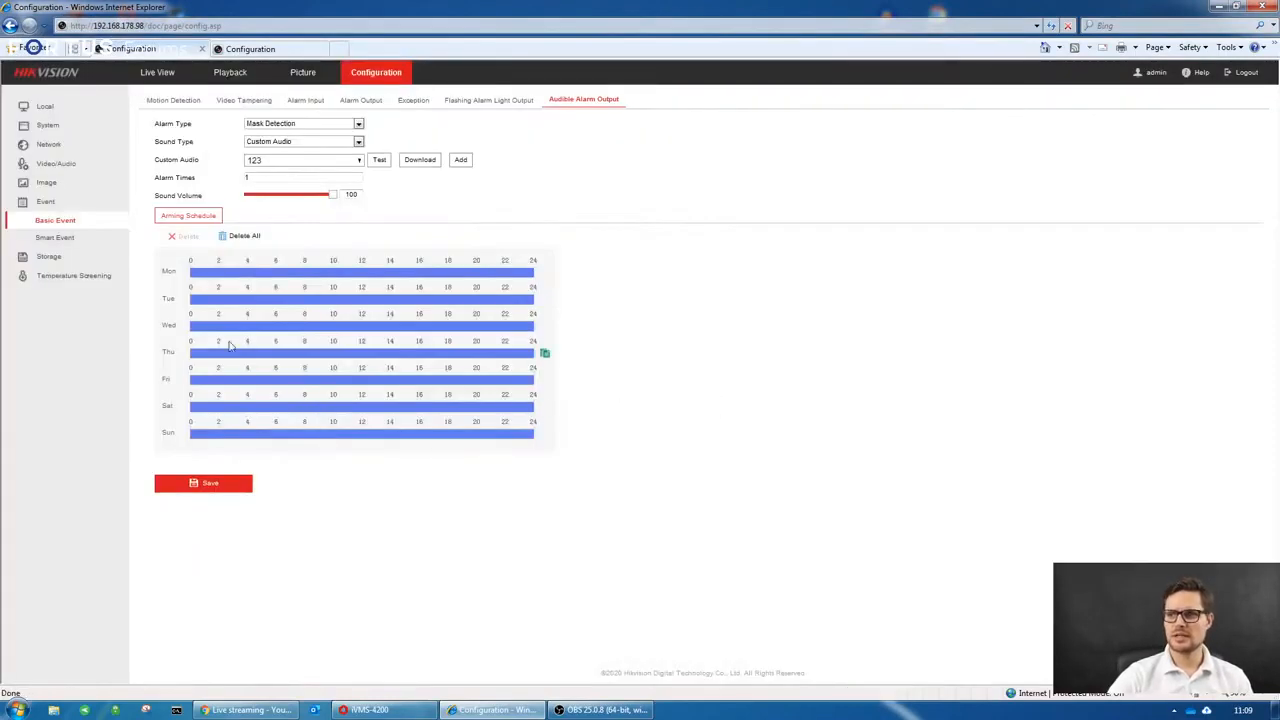
left_click(206, 494)
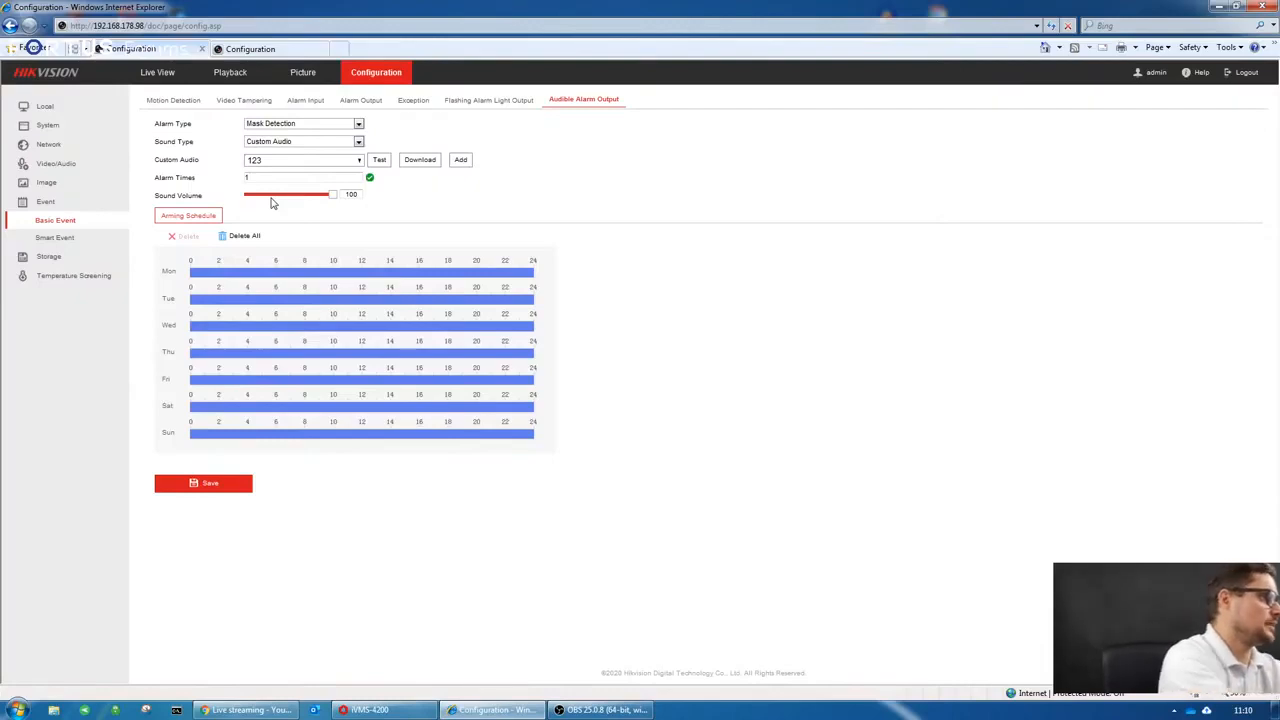
Watch the thermal camera's live view to try out the mask alarm and stop all live streams
left_click(160, 74)
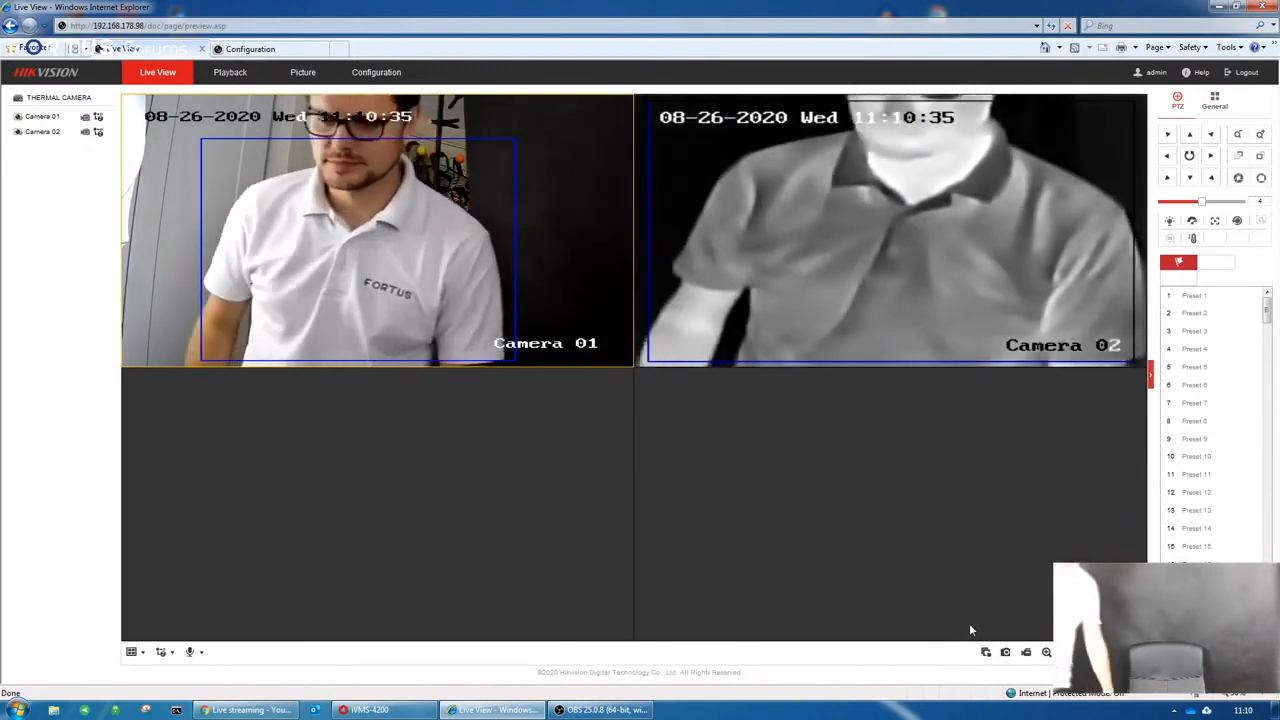
left_click(985, 653)
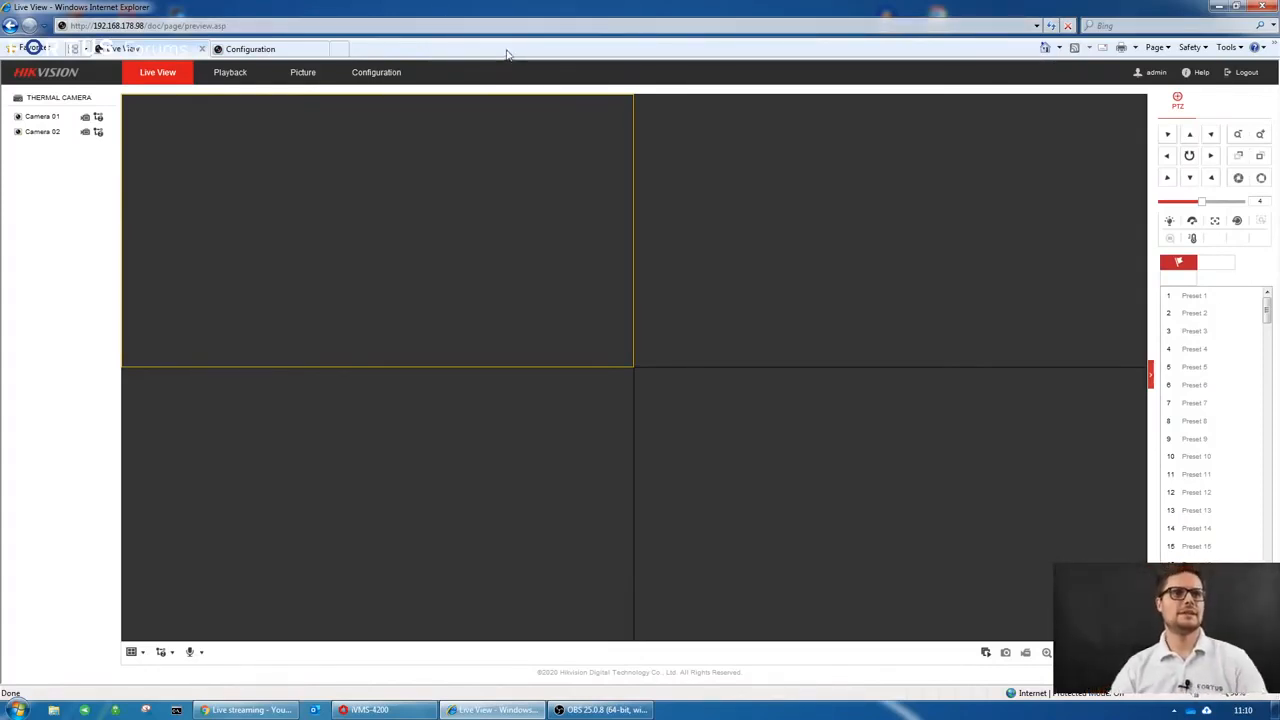
Examine the basic system information of the IP camera and the thermal camera, including the thermal camera's firmware version
left_click(288, 52)
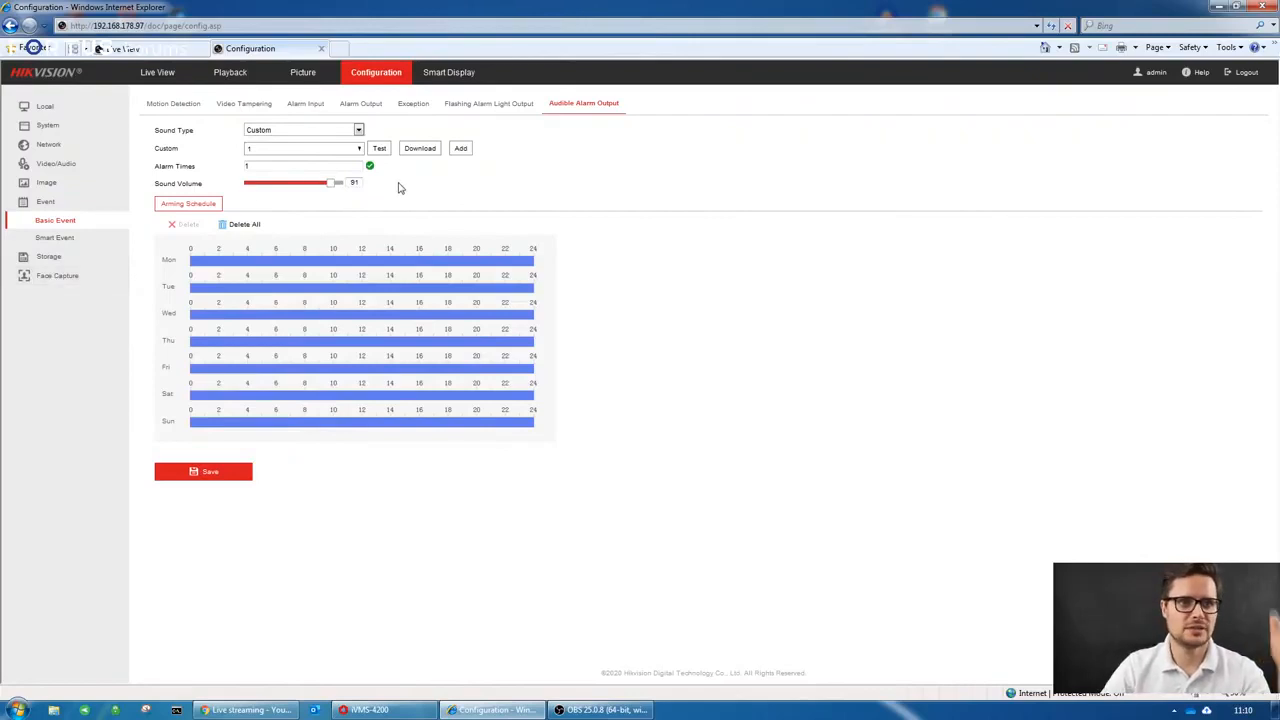
left_click(48, 126)
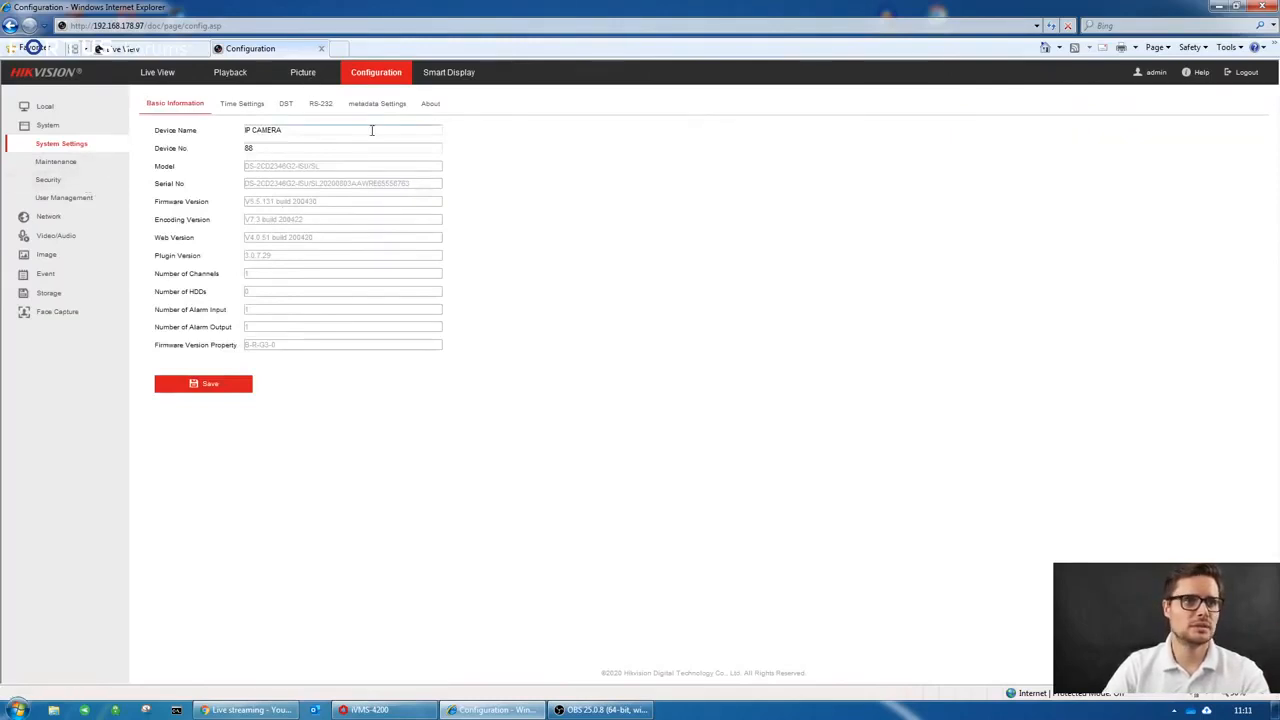
left_click(153, 48)
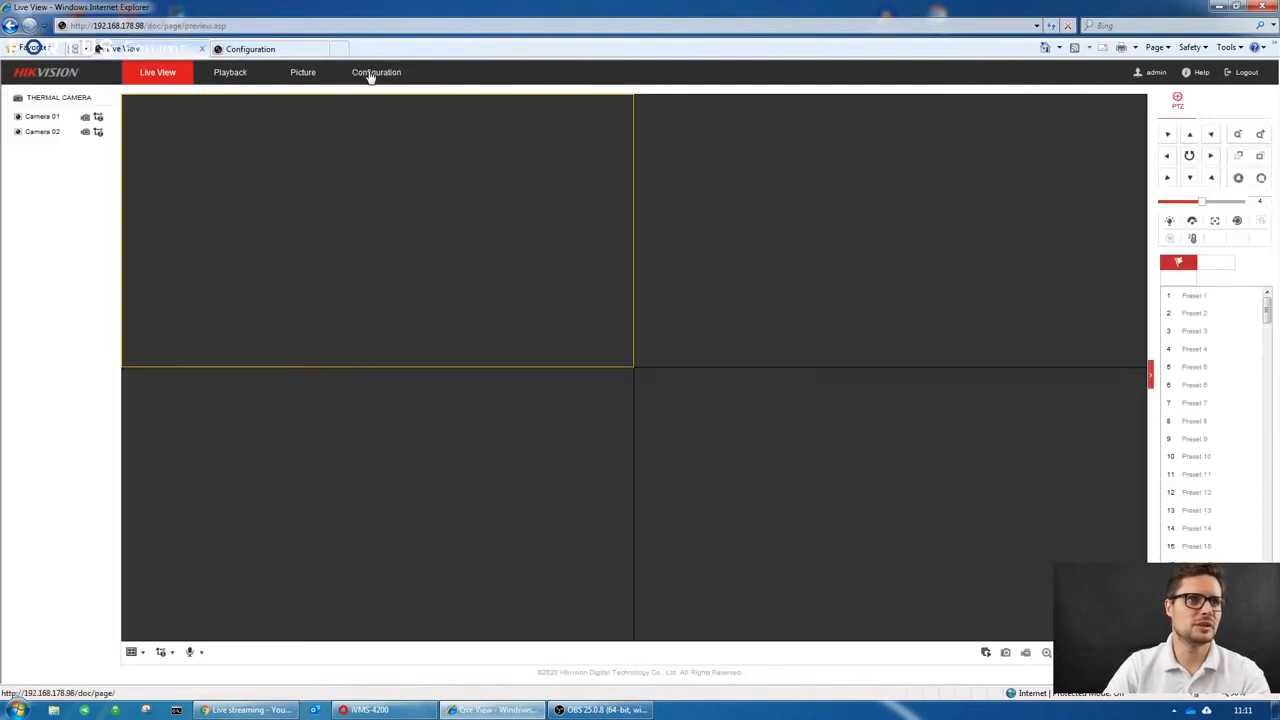
left_click(368, 74)
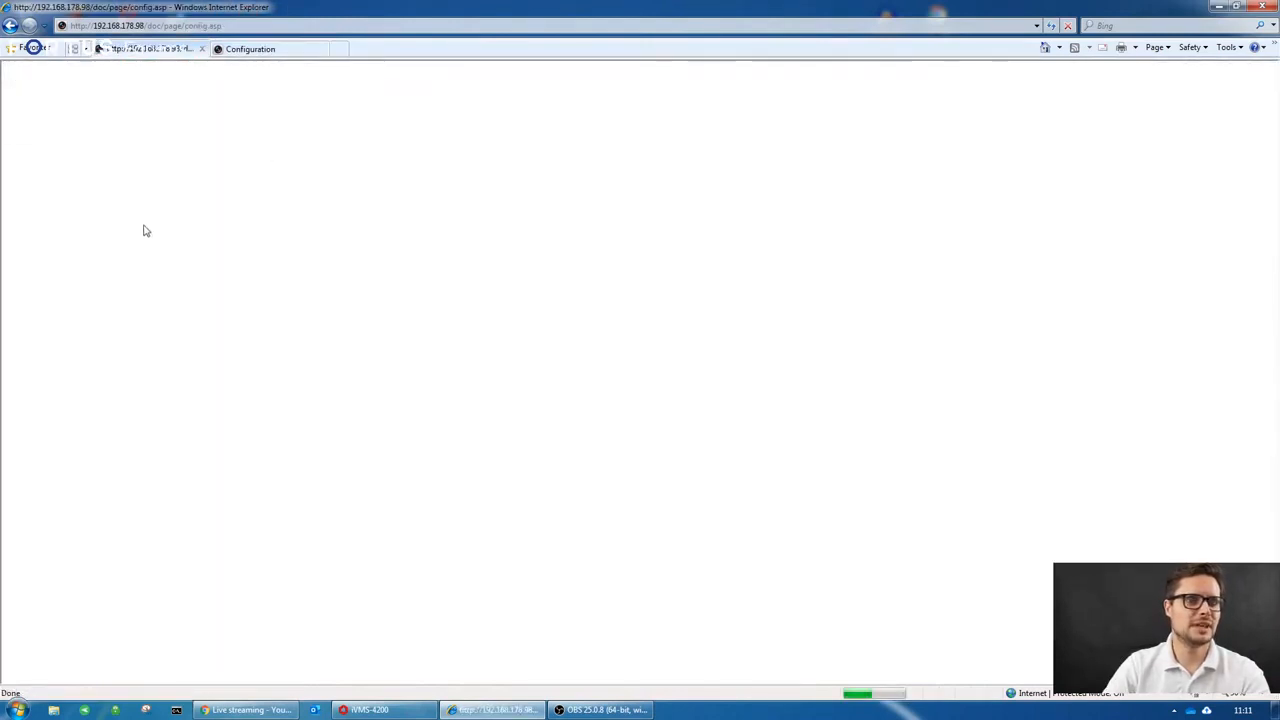
left_click(55, 125)
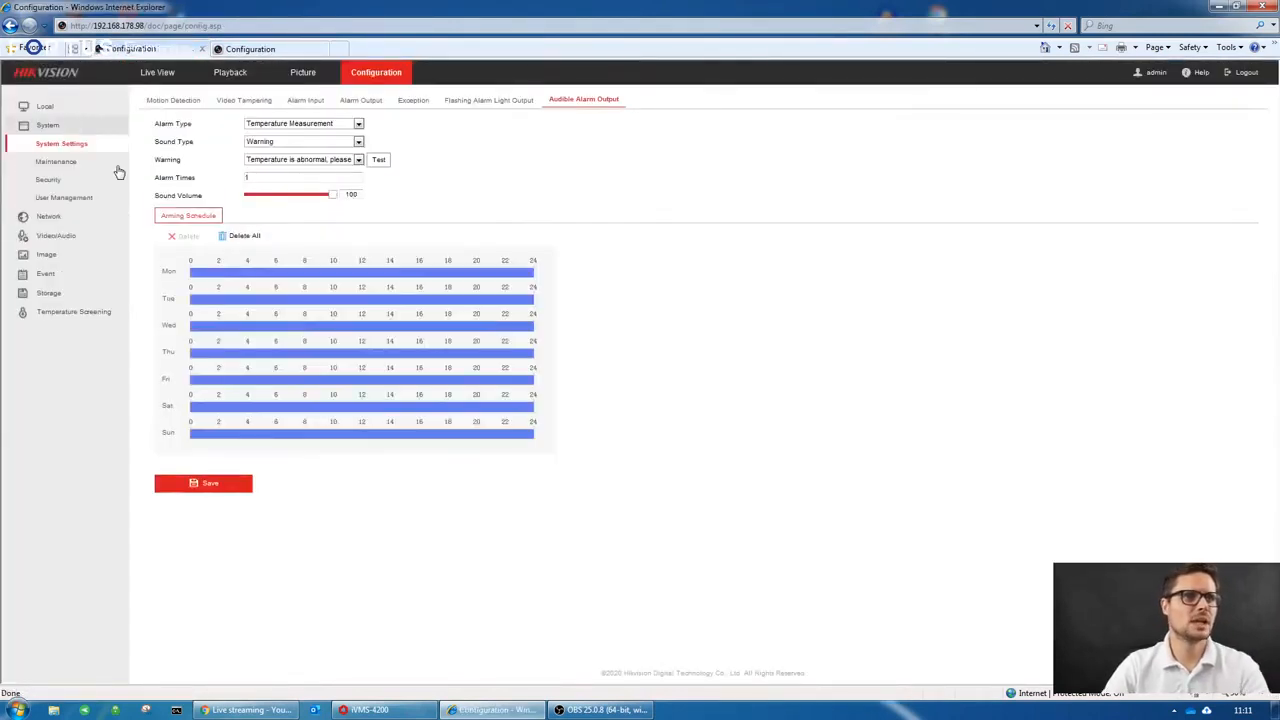
left_click(62, 163)
left_click(77, 145)
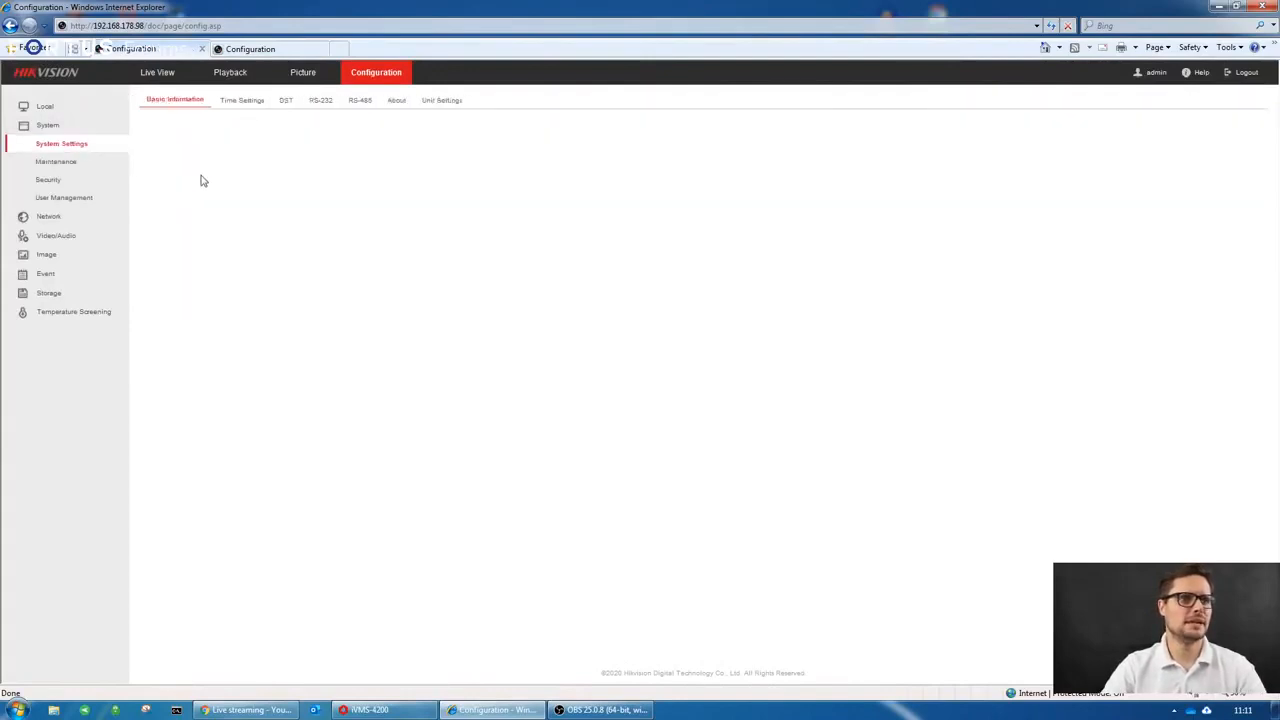
left_click_drag(328, 199, 252, 199)
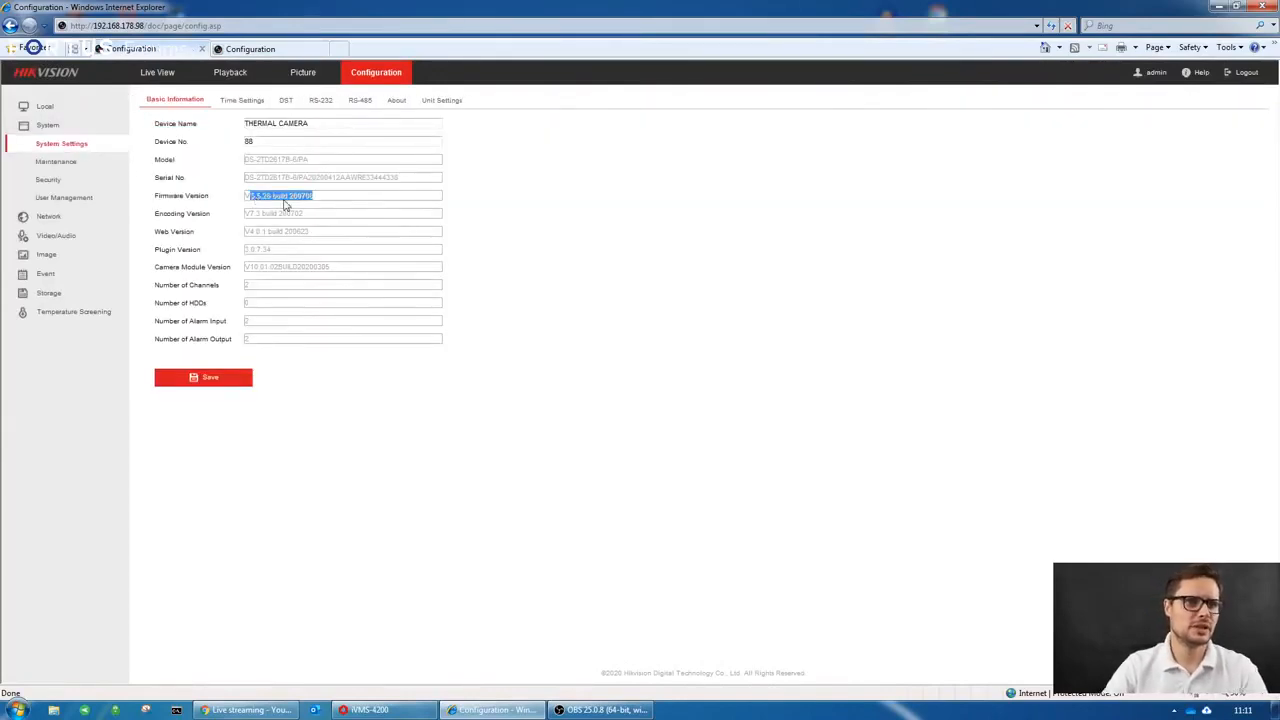
left_click(290, 196)
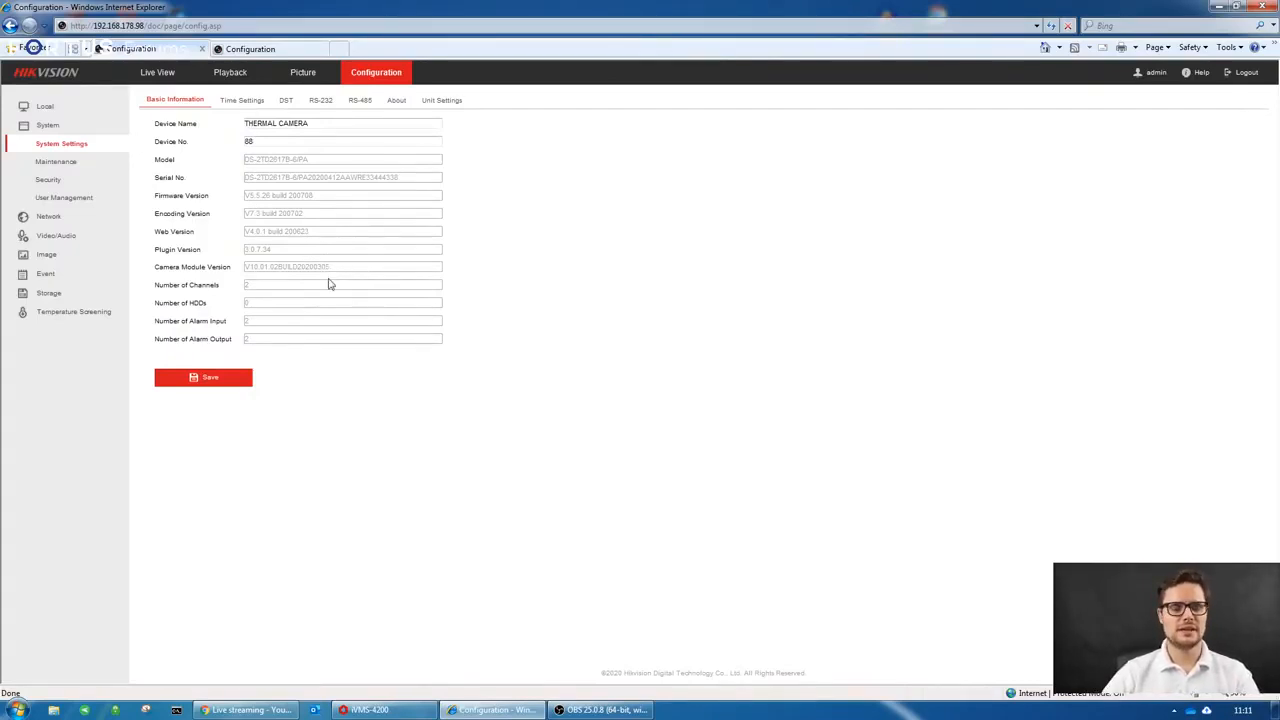
Review the thermal camera's temperature screening settings and the No Wearing Mask Linkage in its advanced face capture configuration
left_click(103, 311)
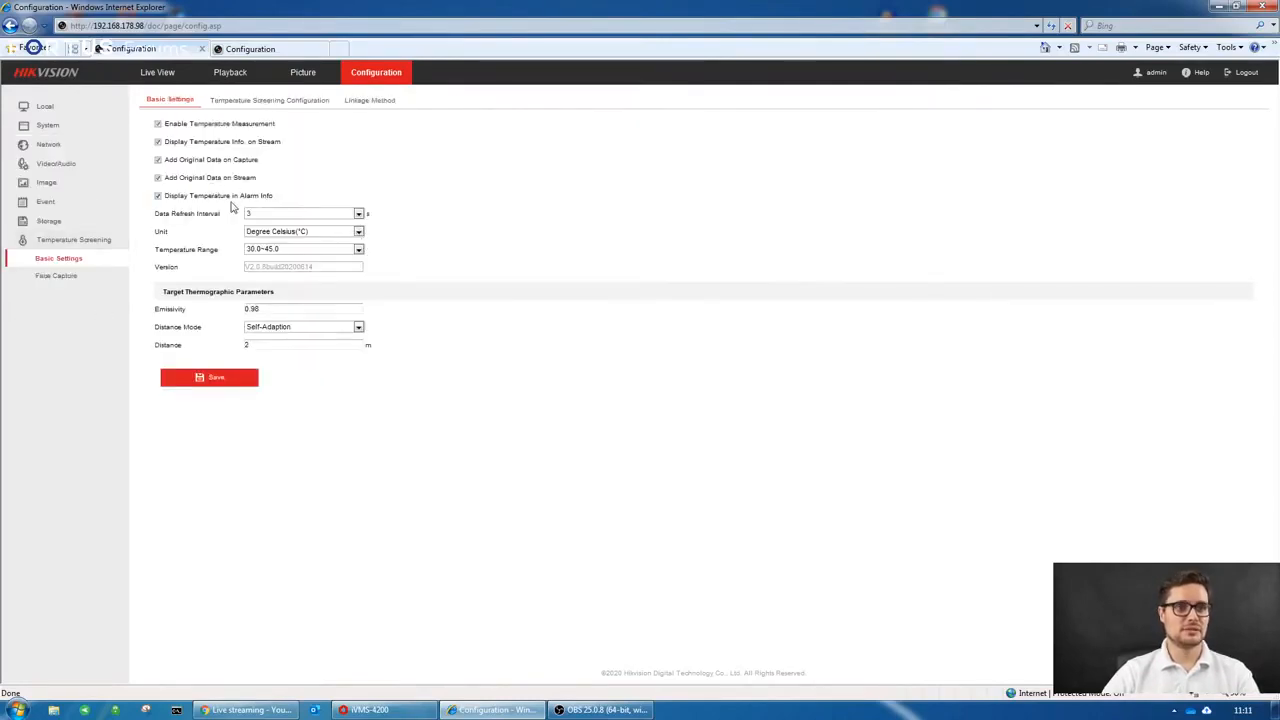
left_click(56, 280)
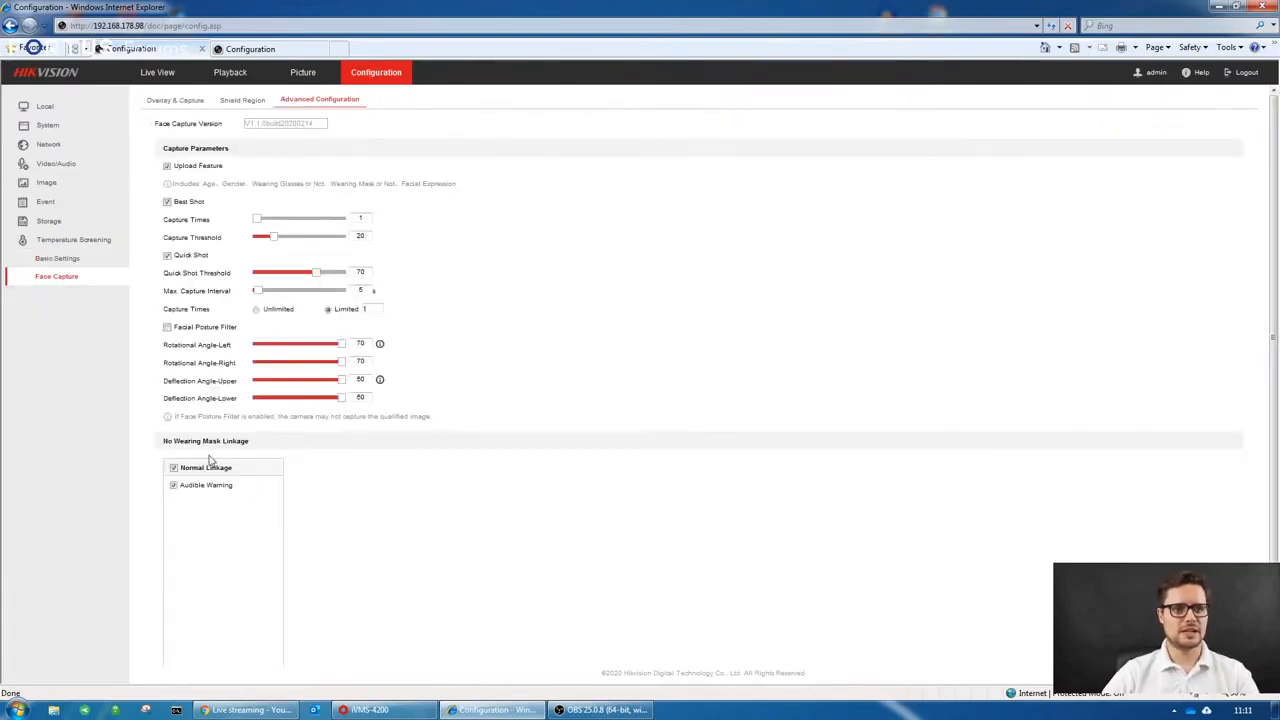
Set the thermal camera's audible alarm output for Mask Detection to sound type Warning with the message "Please wear a mask"
left_click(70, 202)
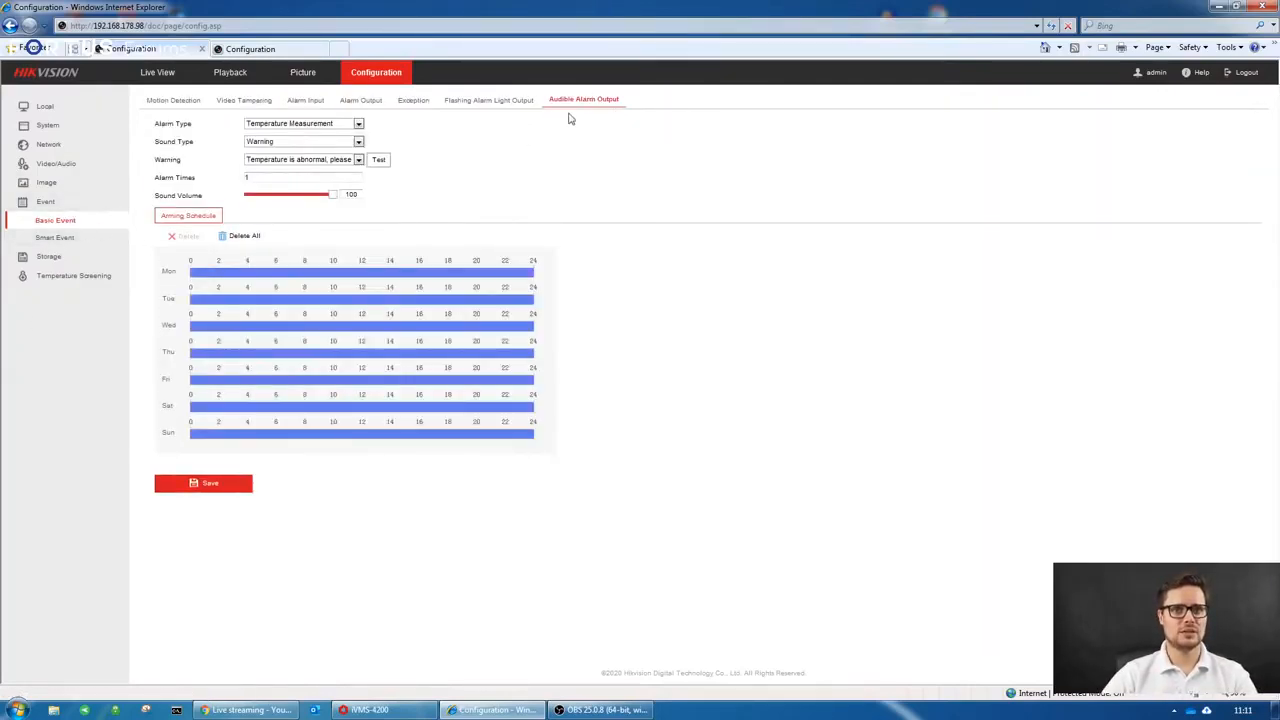
left_click(268, 125)
left_click(285, 145)
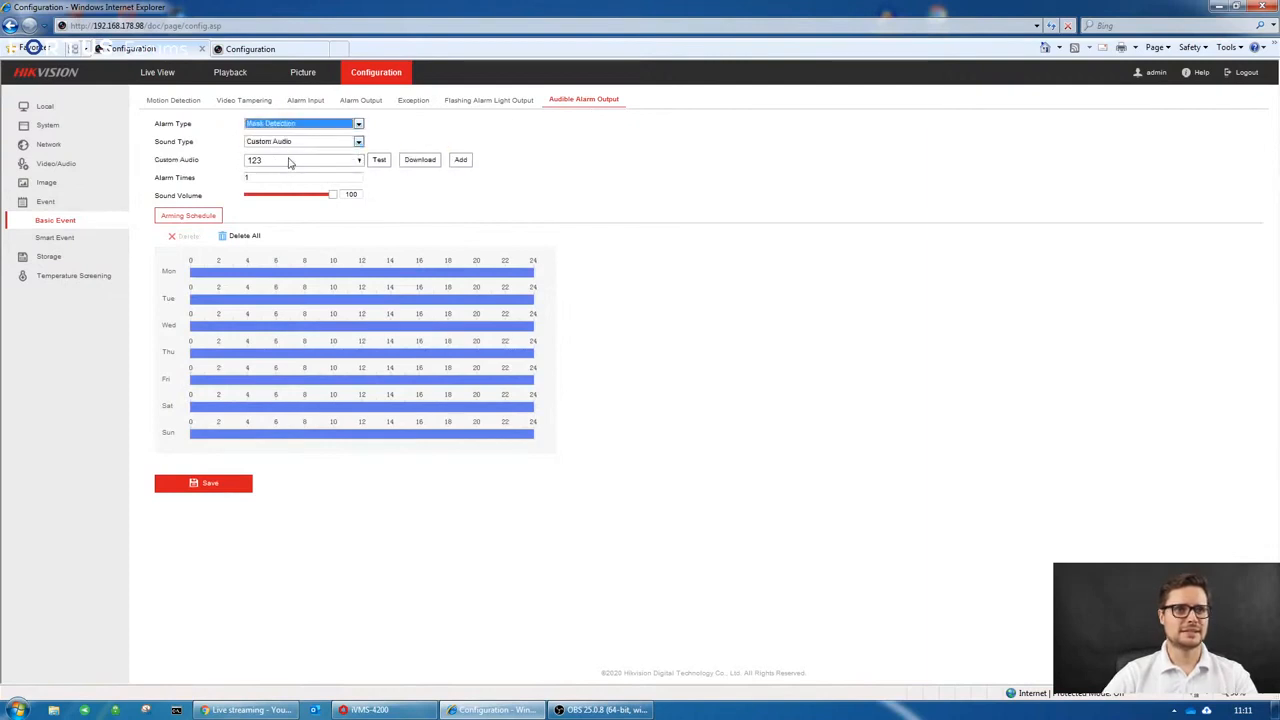
left_click(276, 143)
left_click(281, 160)
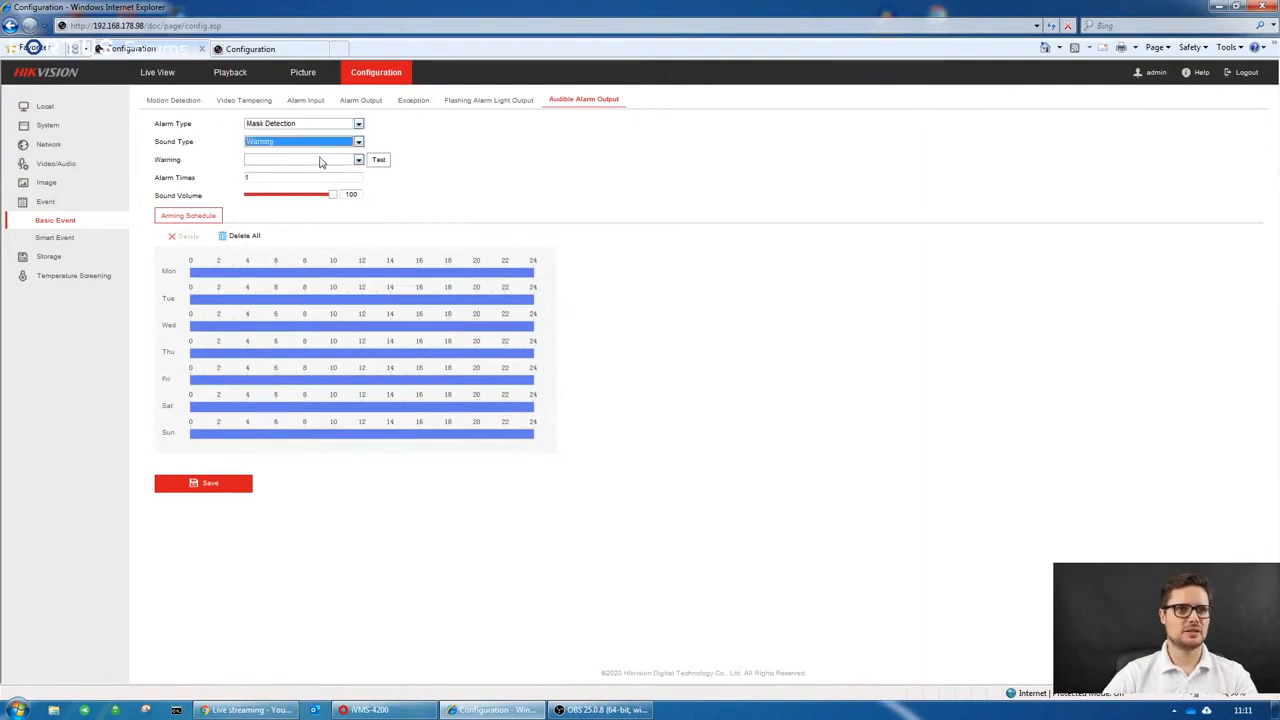
left_click(325, 160)
left_click(295, 179)
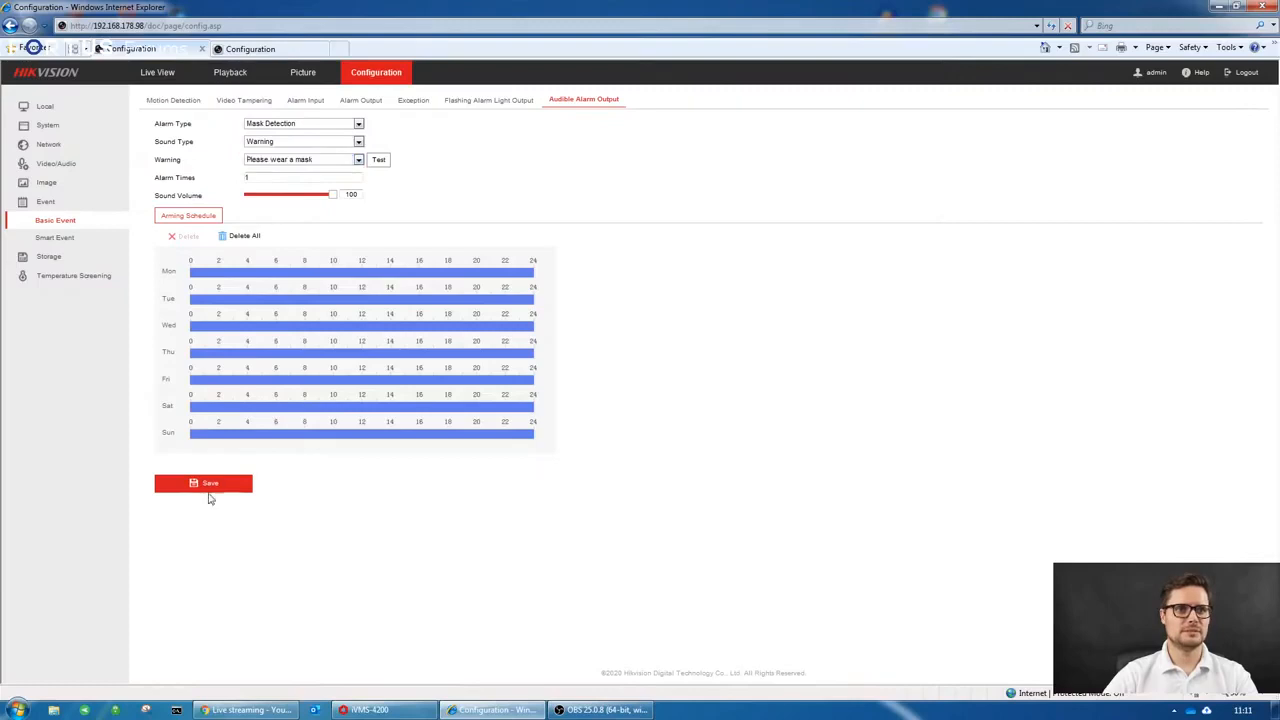
Switch to iVMS-4200 and open the device settings of the minmoe access control device
left_click(258, 53)
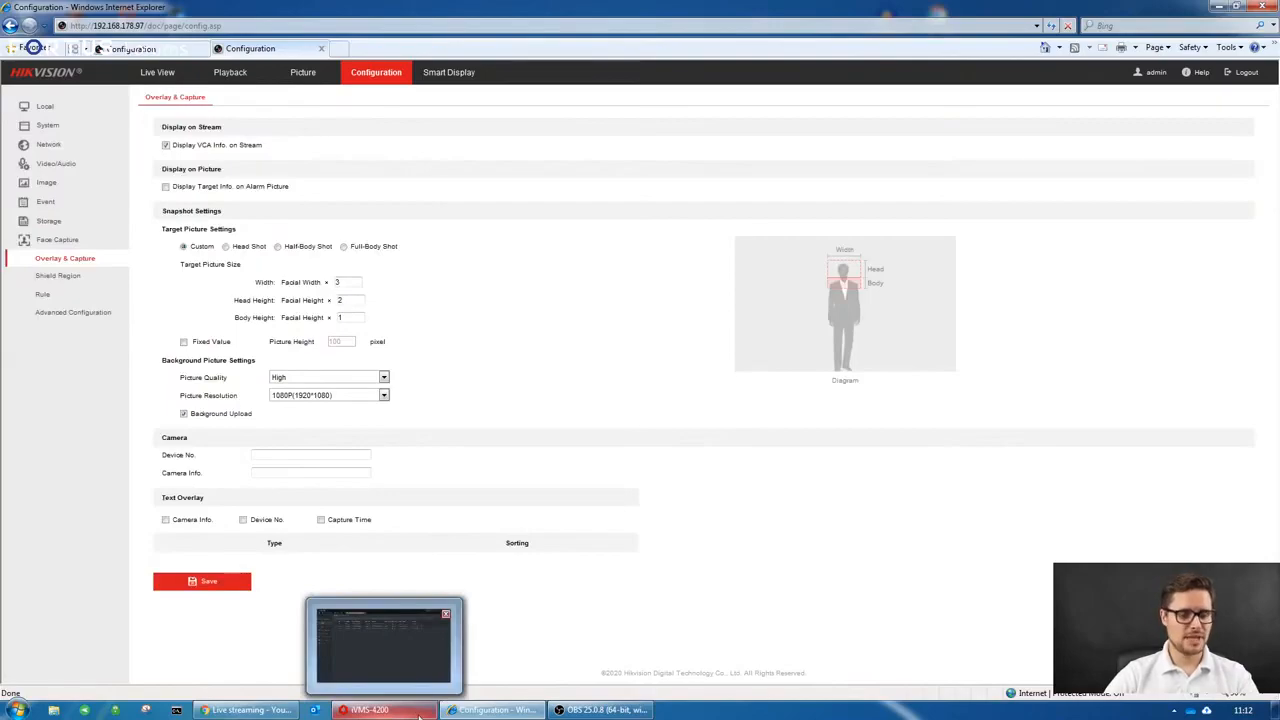
left_click(420, 712)
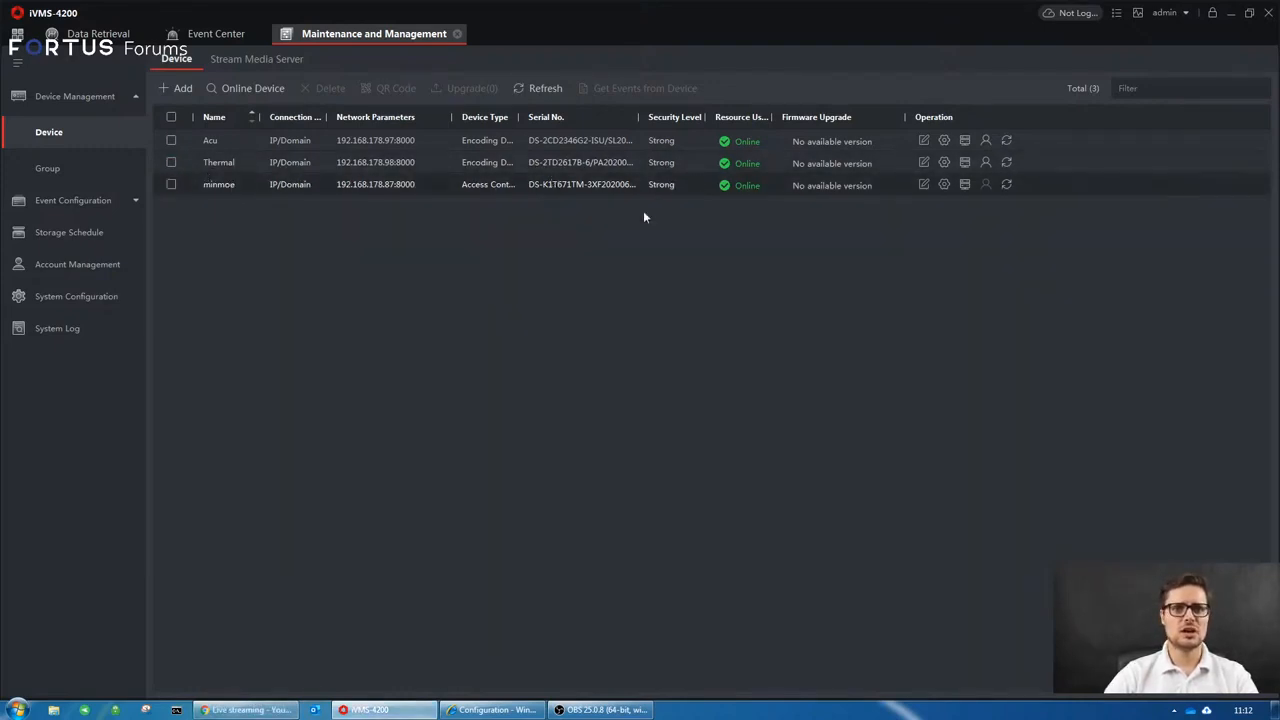
left_click(944, 186)
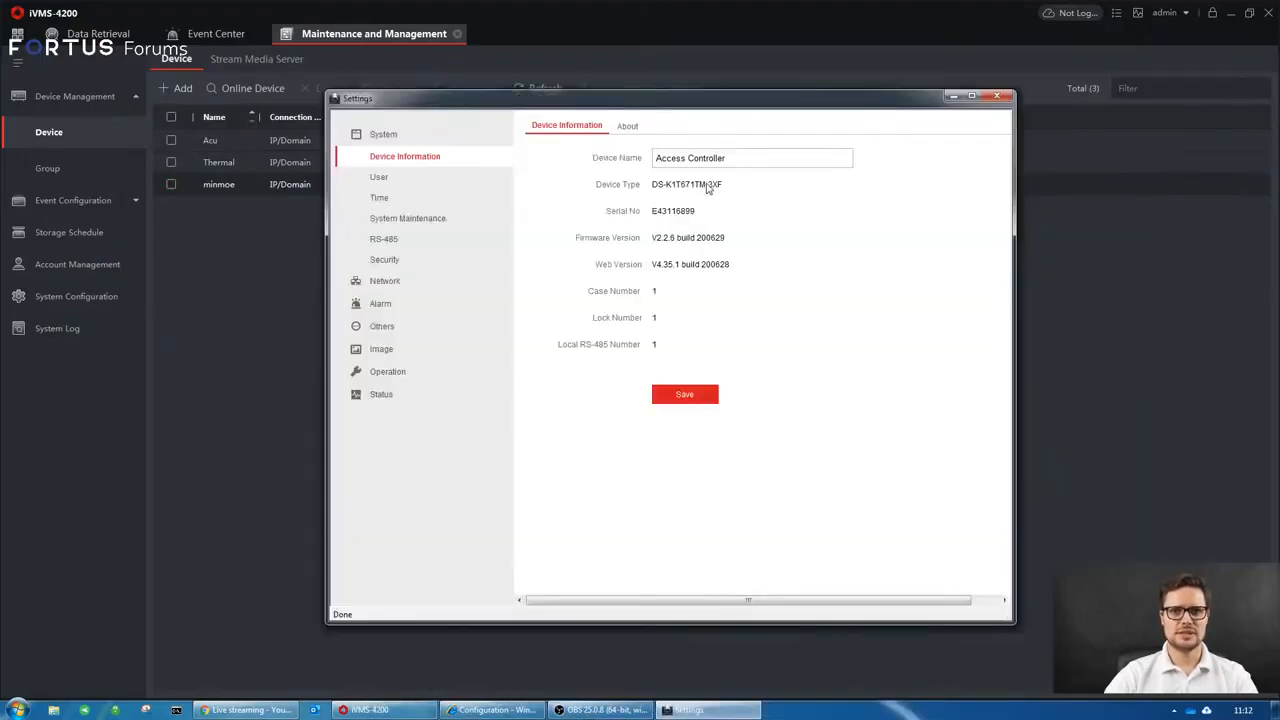
left_click_drag(536, 117, 960, 108)
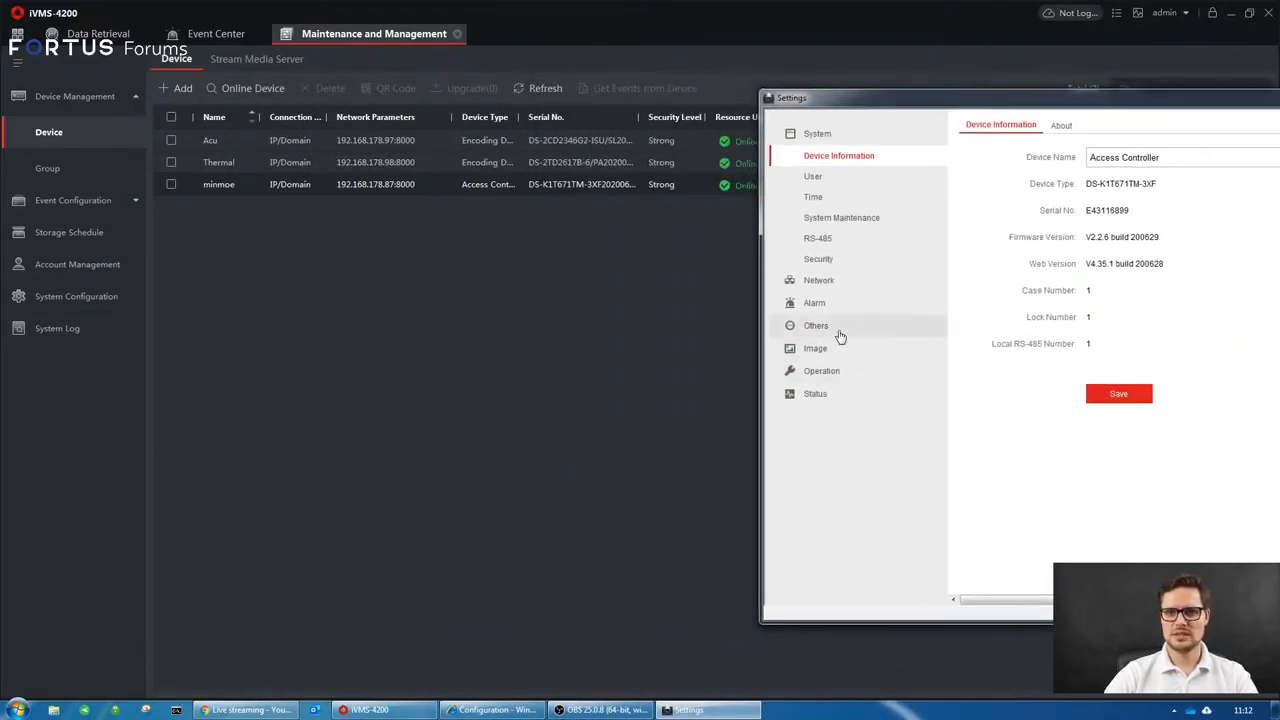
left_click_drag(883, 104, 736, 33)
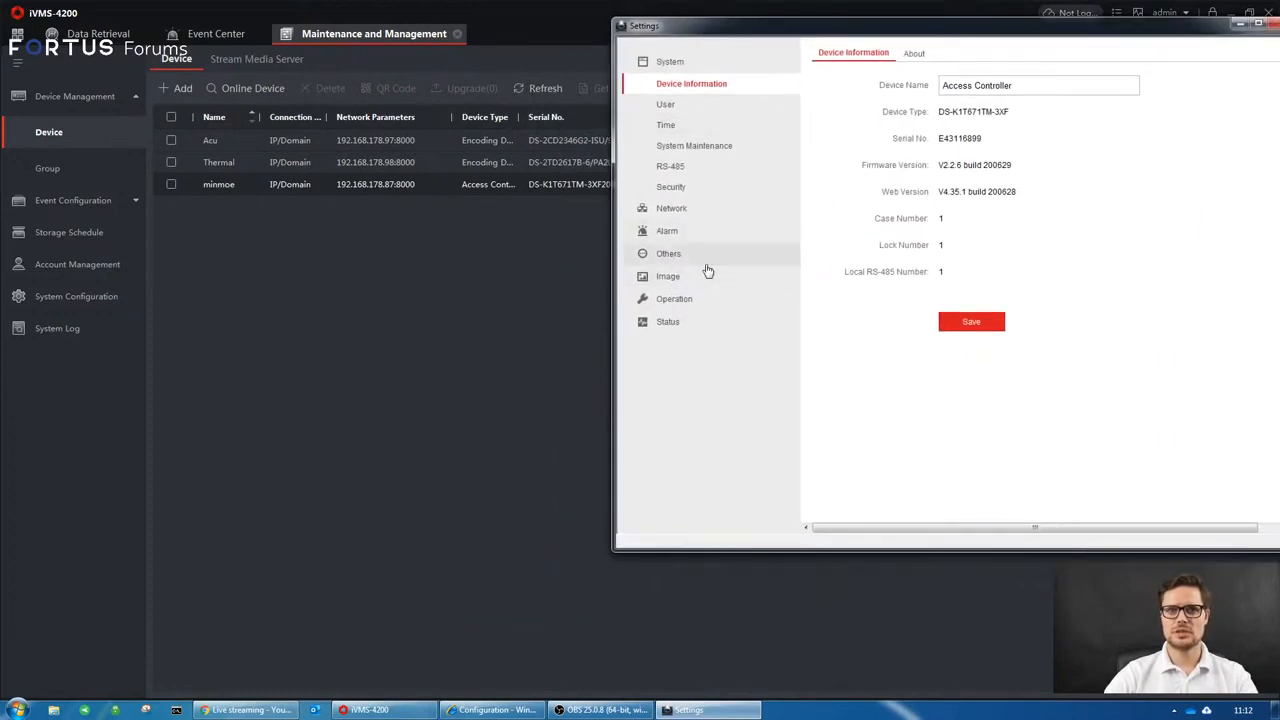
Toggle Must Wear Face Mask off and back on in minmoe's access control parameters, save them and close the settings
left_click(670, 254)
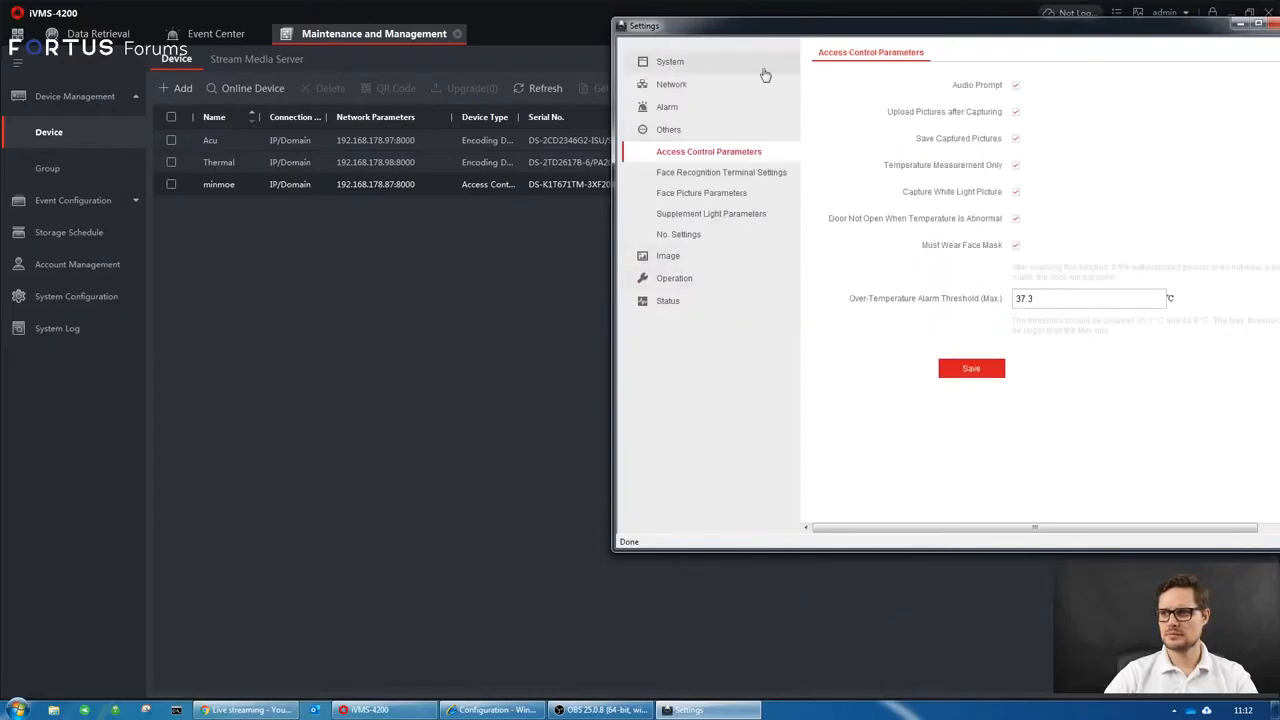
left_click_drag(1020, 38, 972, 57)
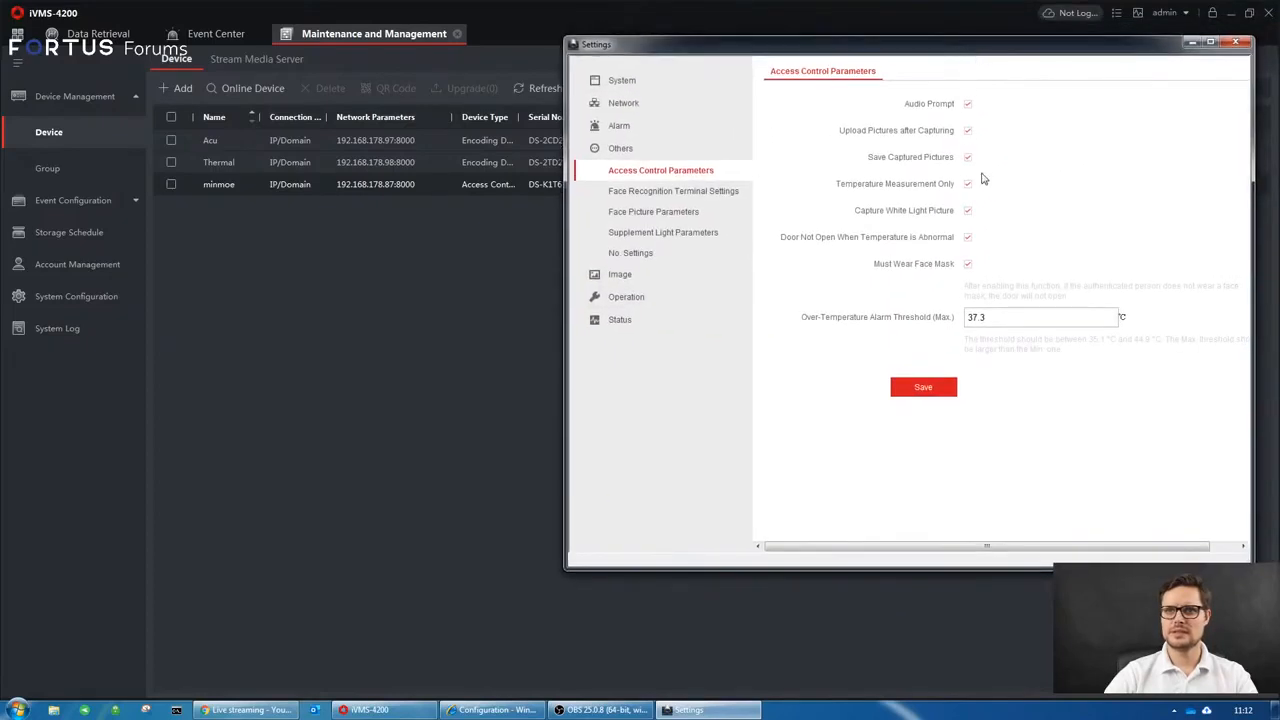
left_click(967, 264)
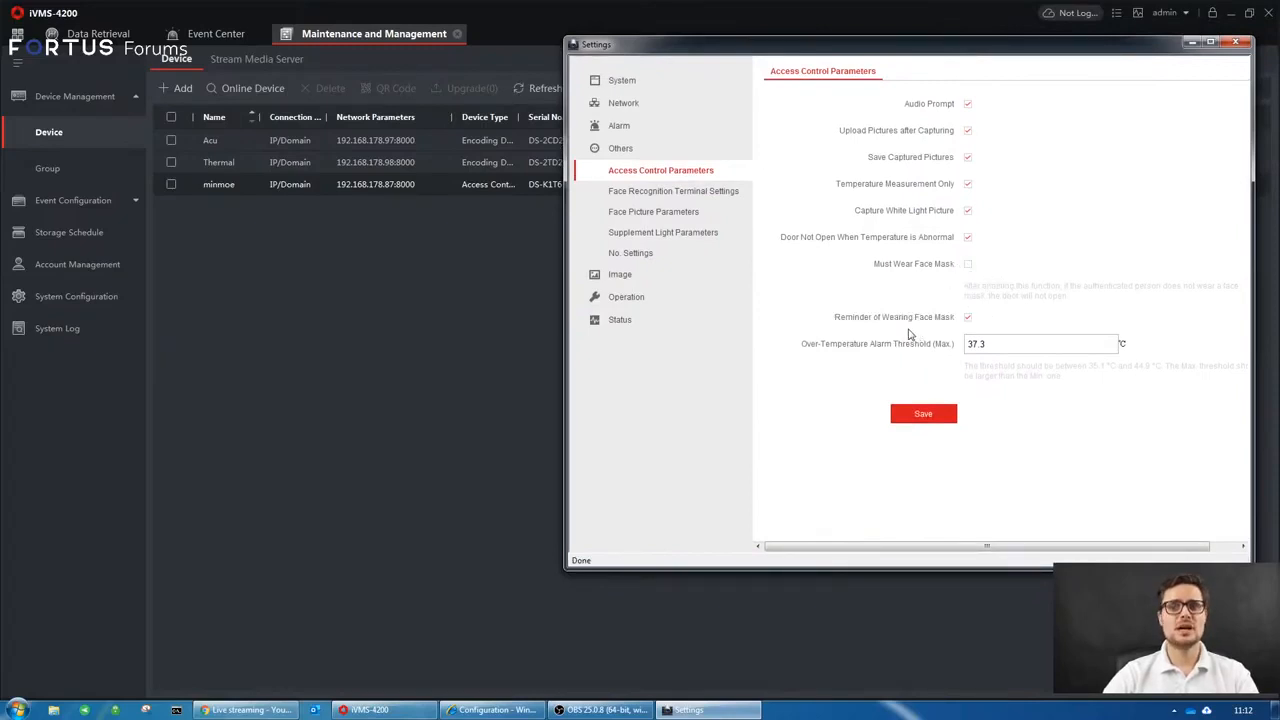
left_click(967, 265)
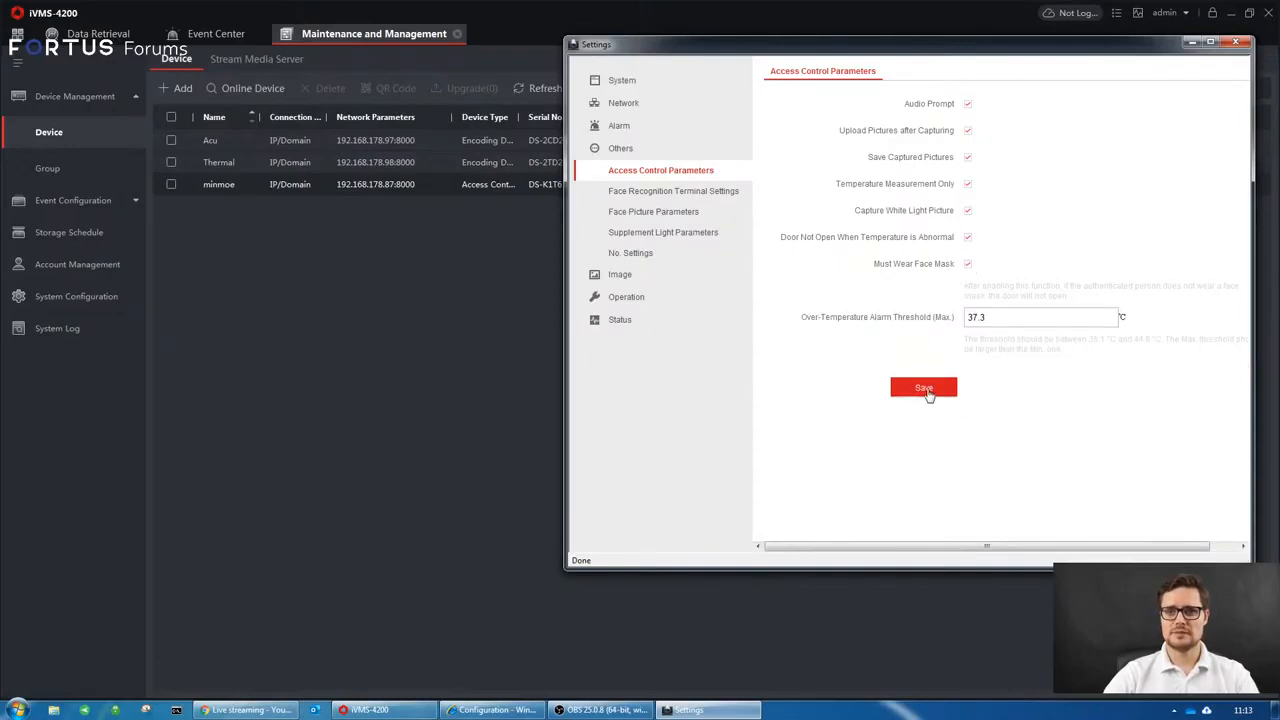
left_click(926, 388)
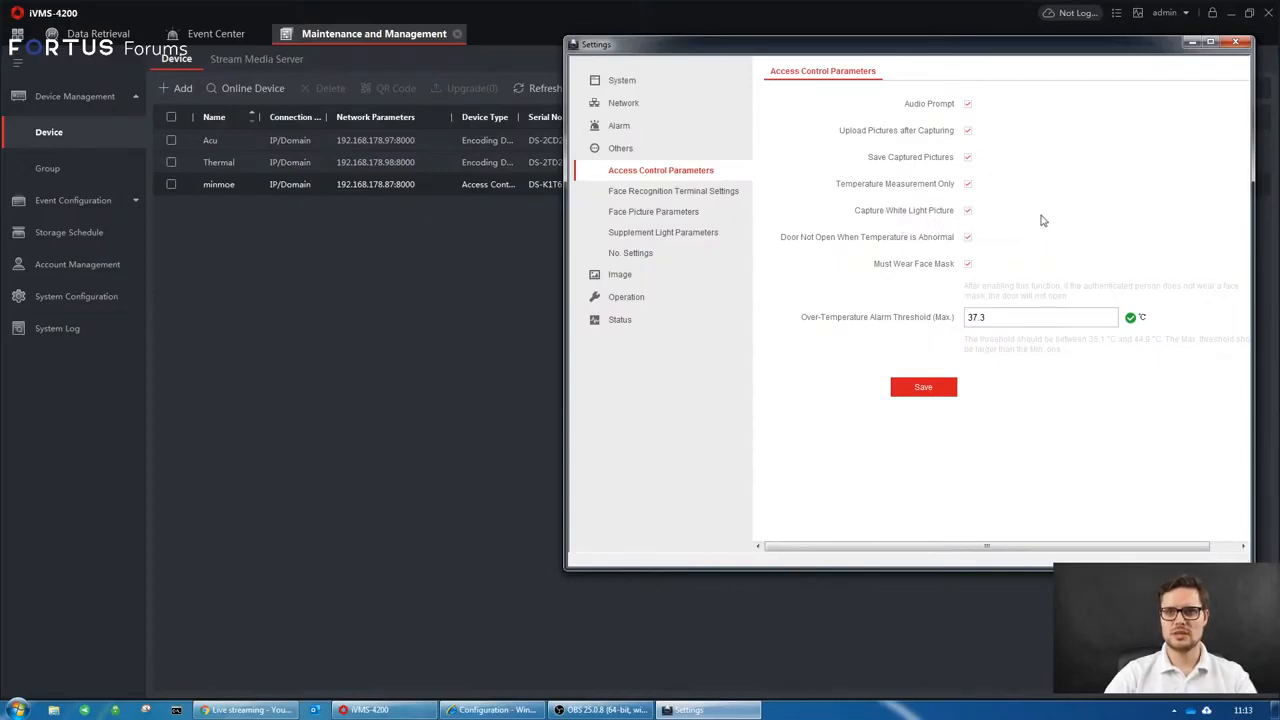
left_click(1237, 44)
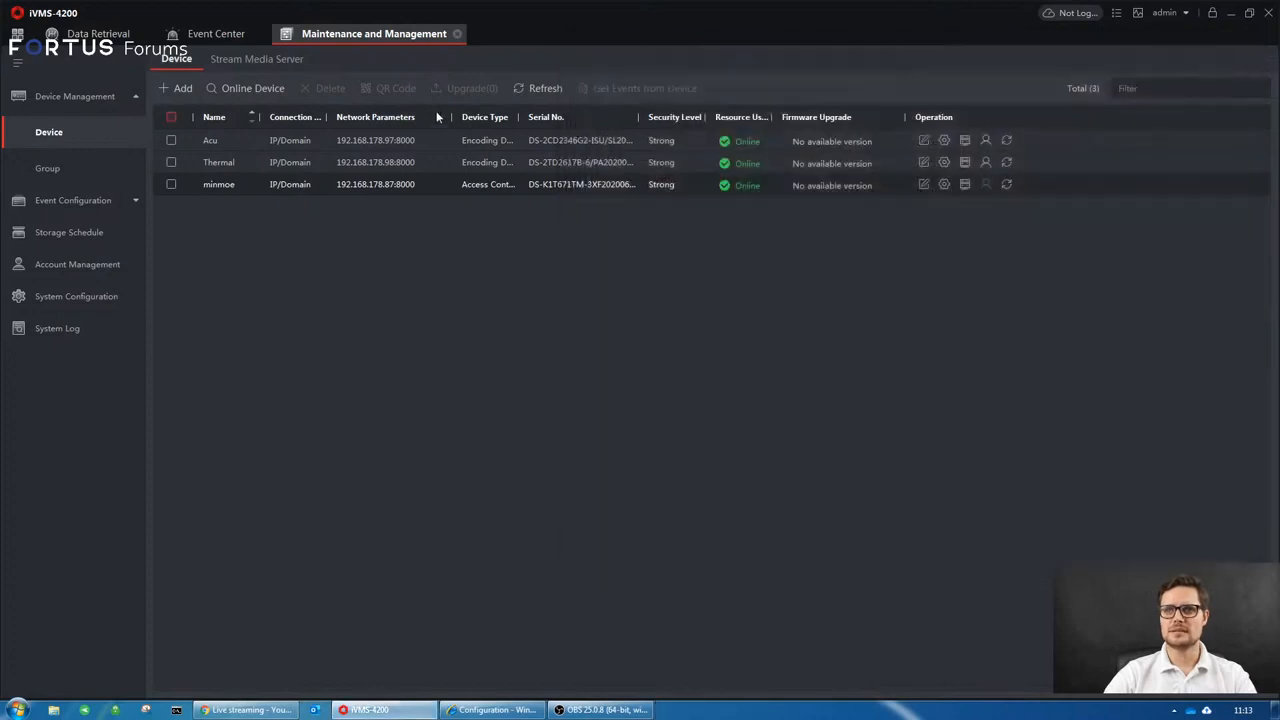
Examine the thermal camera's temperature measurement pictures and the Acu camera's face capture alarms in the Event Center's real-time events
left_click(195, 36)
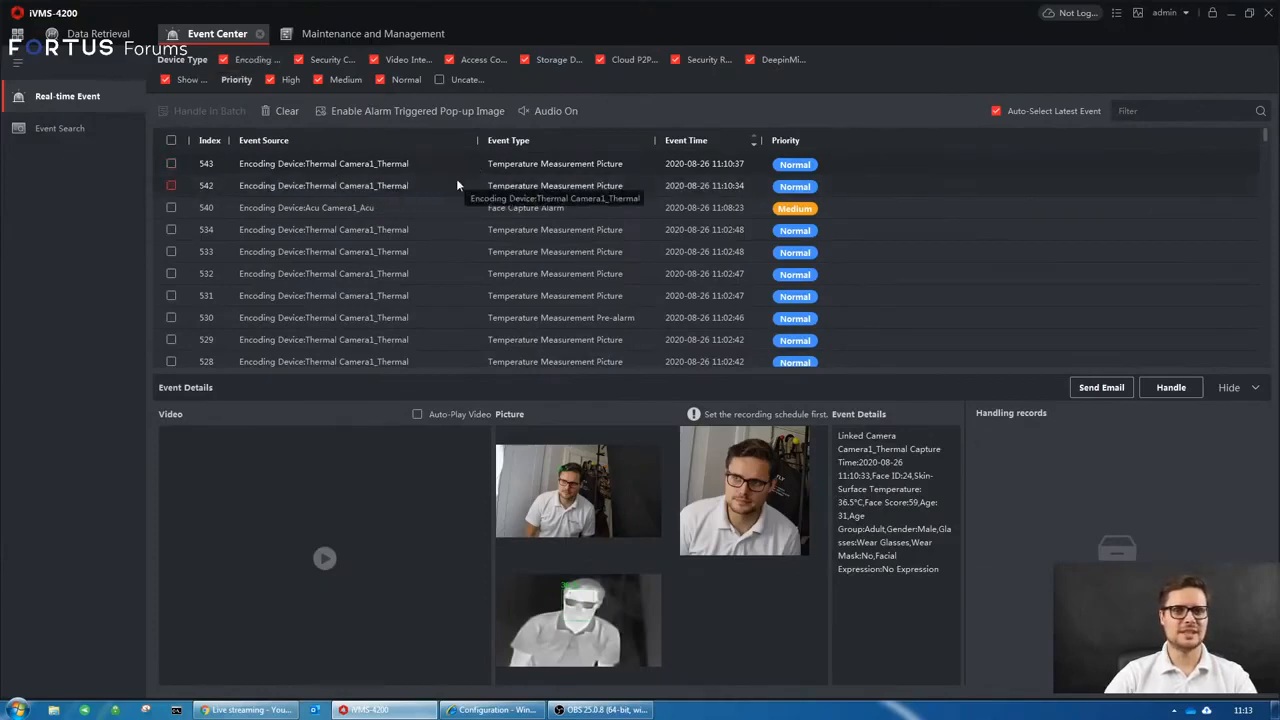
left_click(418, 183)
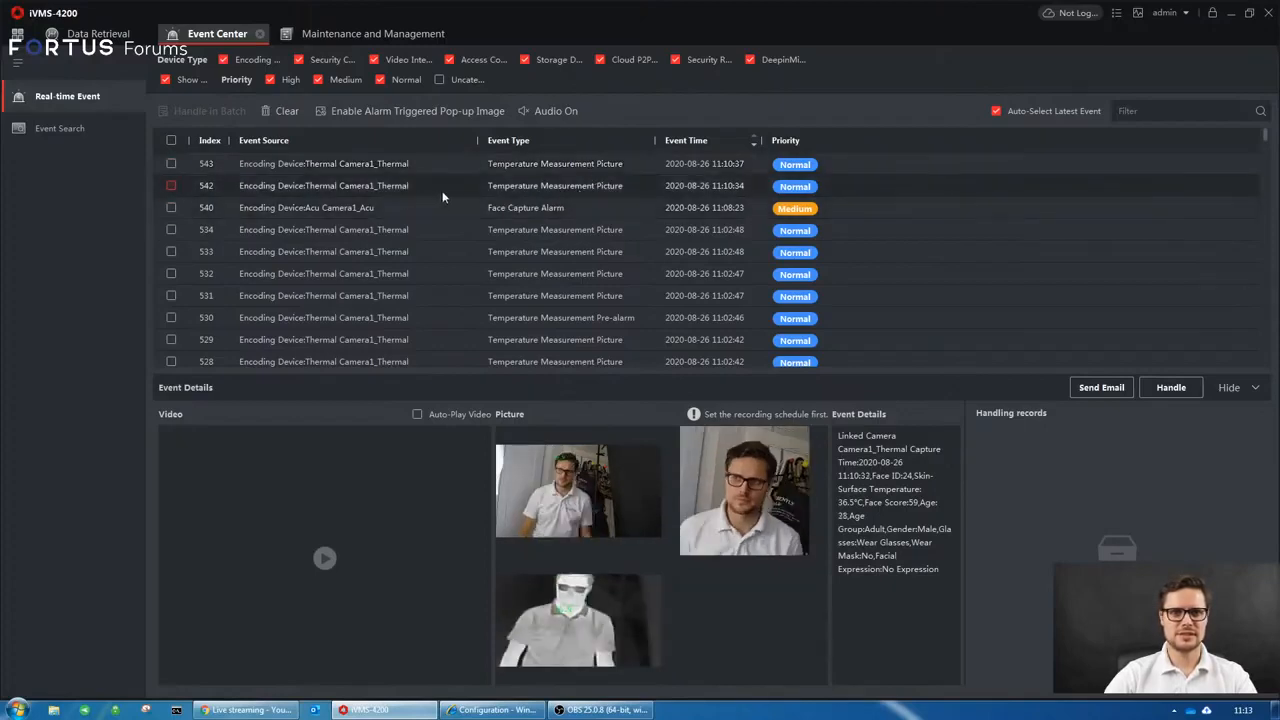
left_click(330, 208)
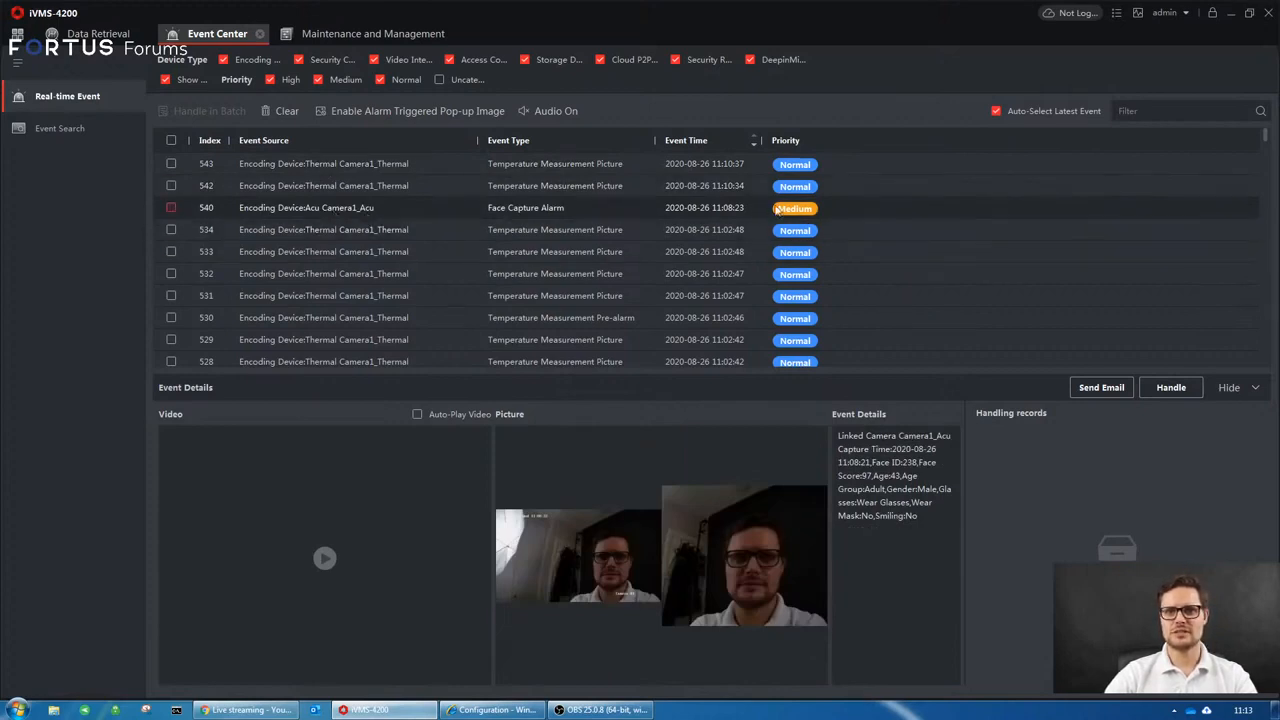
scroll(773, 232, "down", 2)
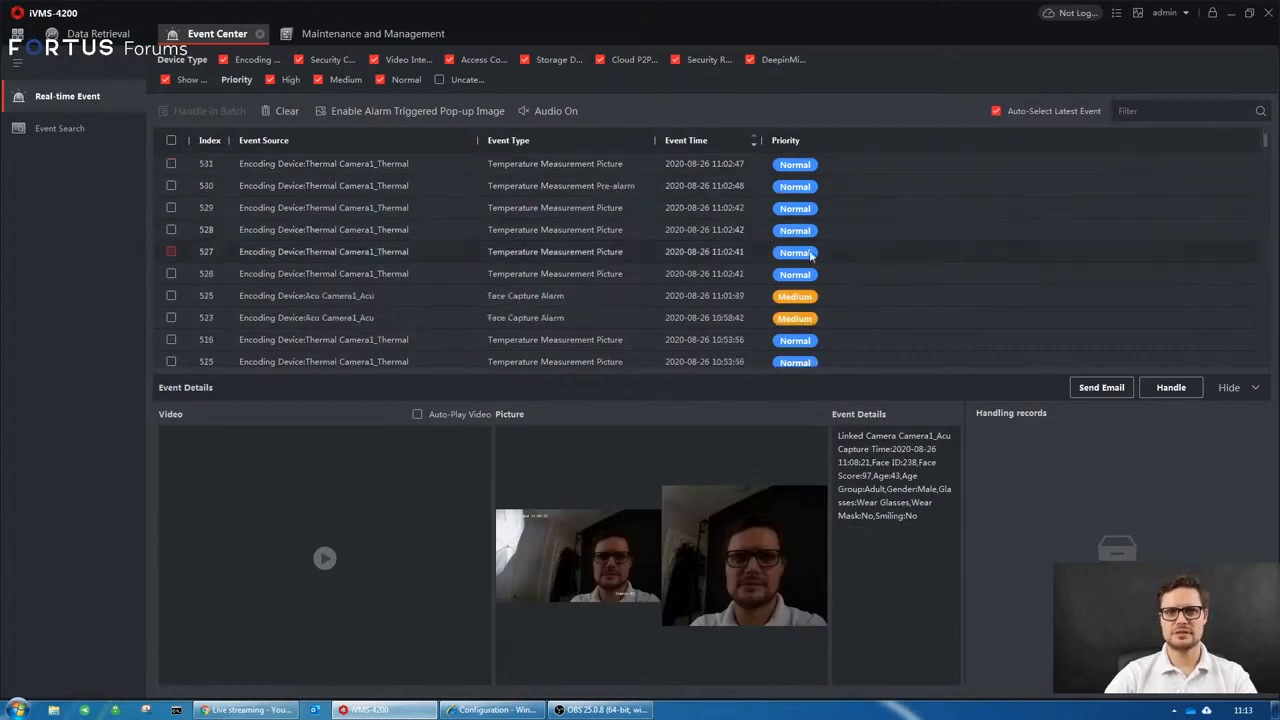
left_click(401, 293)
left_click(396, 317)
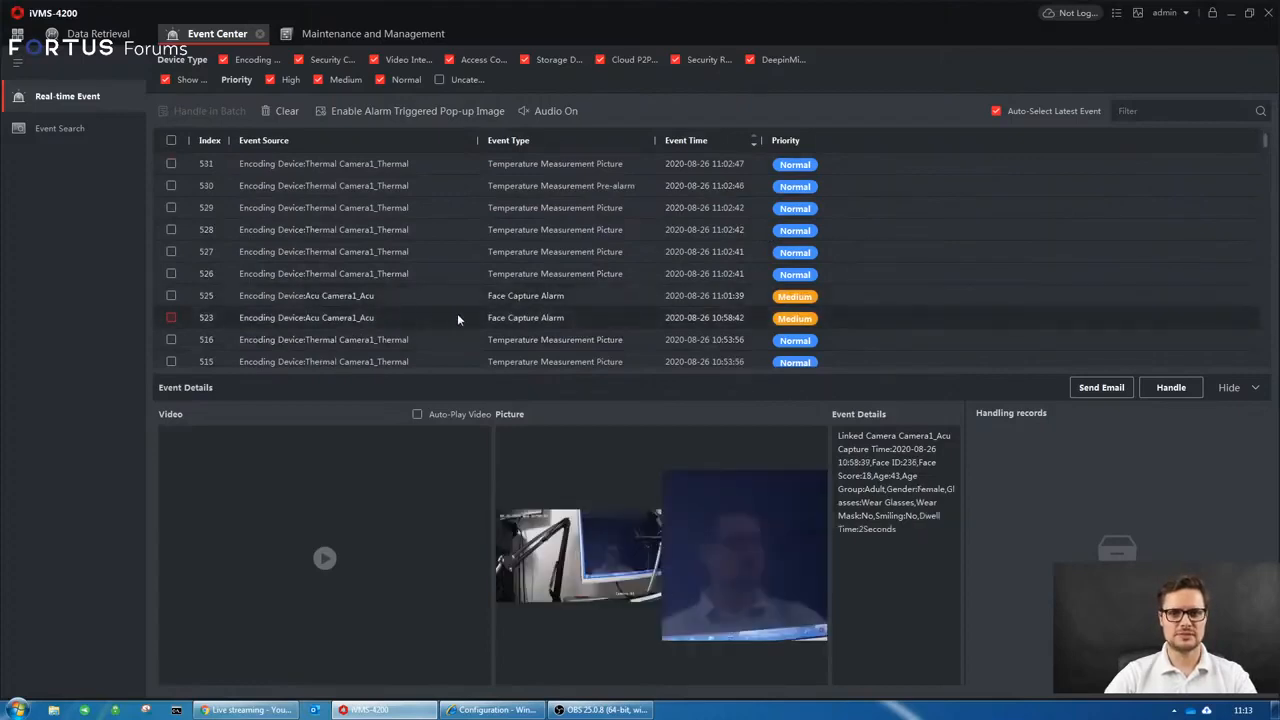
scroll(700, 250, "down", 4)
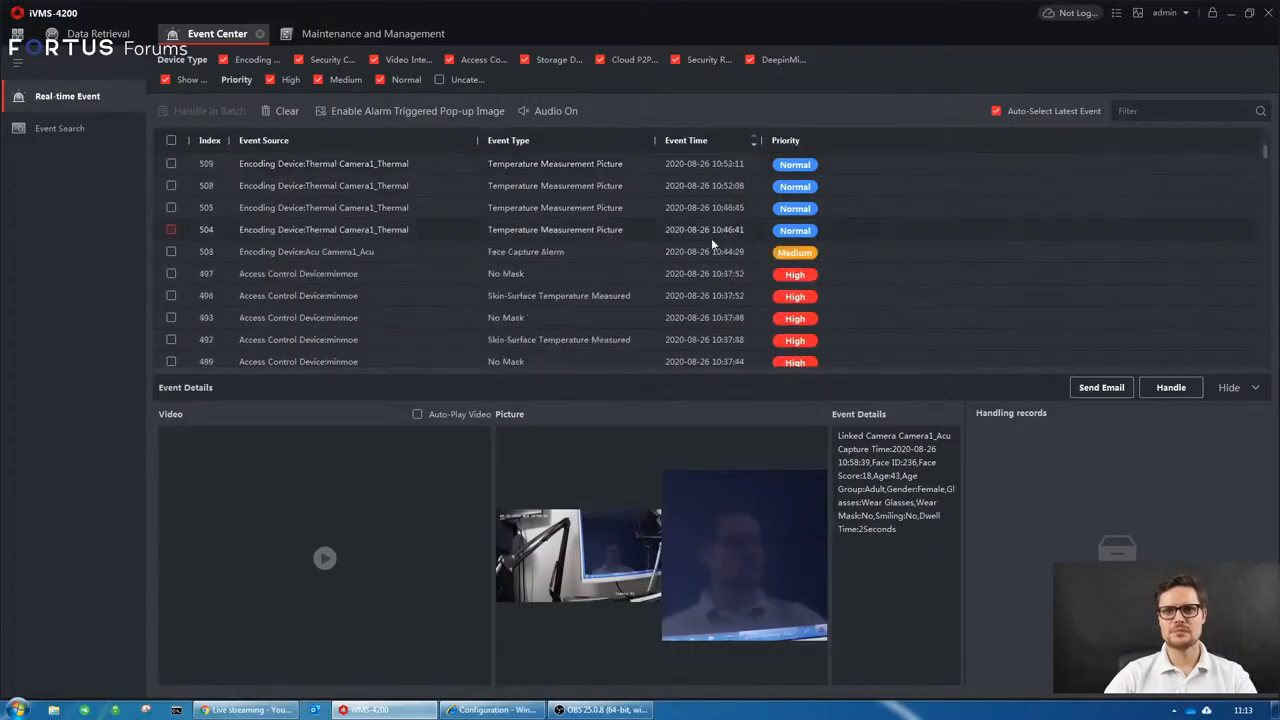
left_click(430, 251)
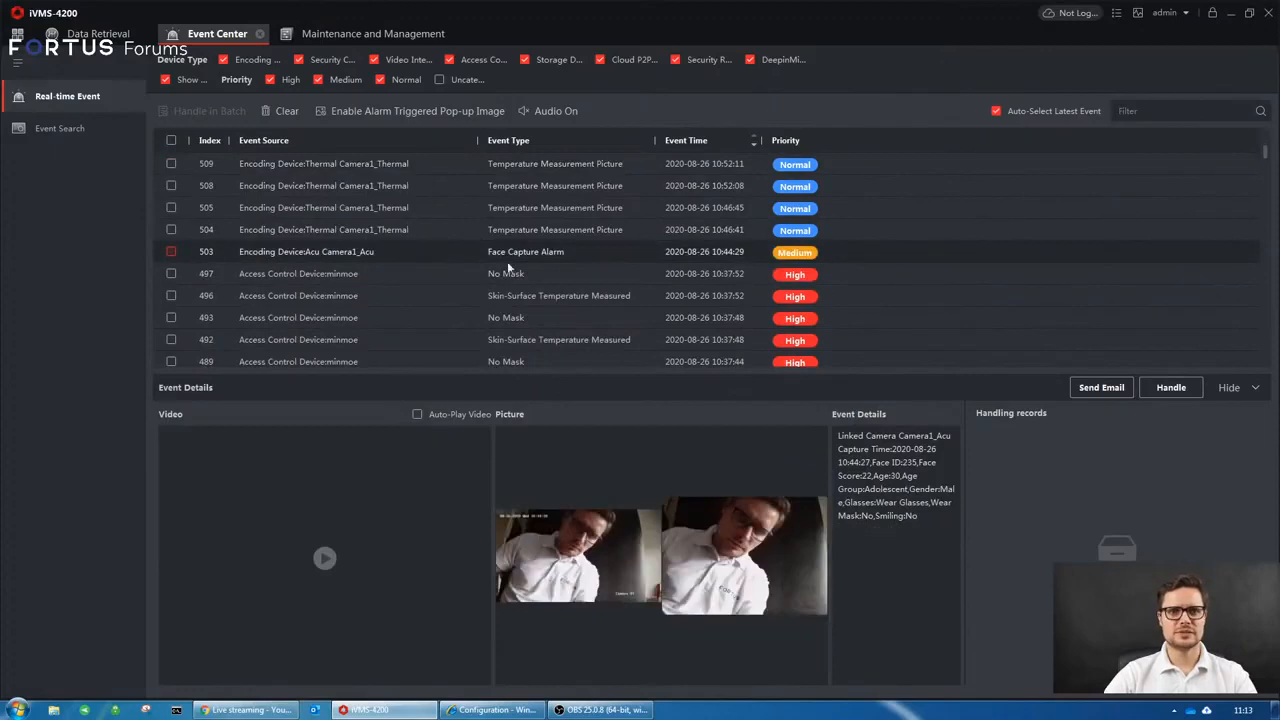
Examine the pictures, age and mask details of the Acu camera's face capture alarm from 10:37:35
scroll(568, 282, "down", 3)
scroll(651, 196, "down", 2)
left_click(635, 187)
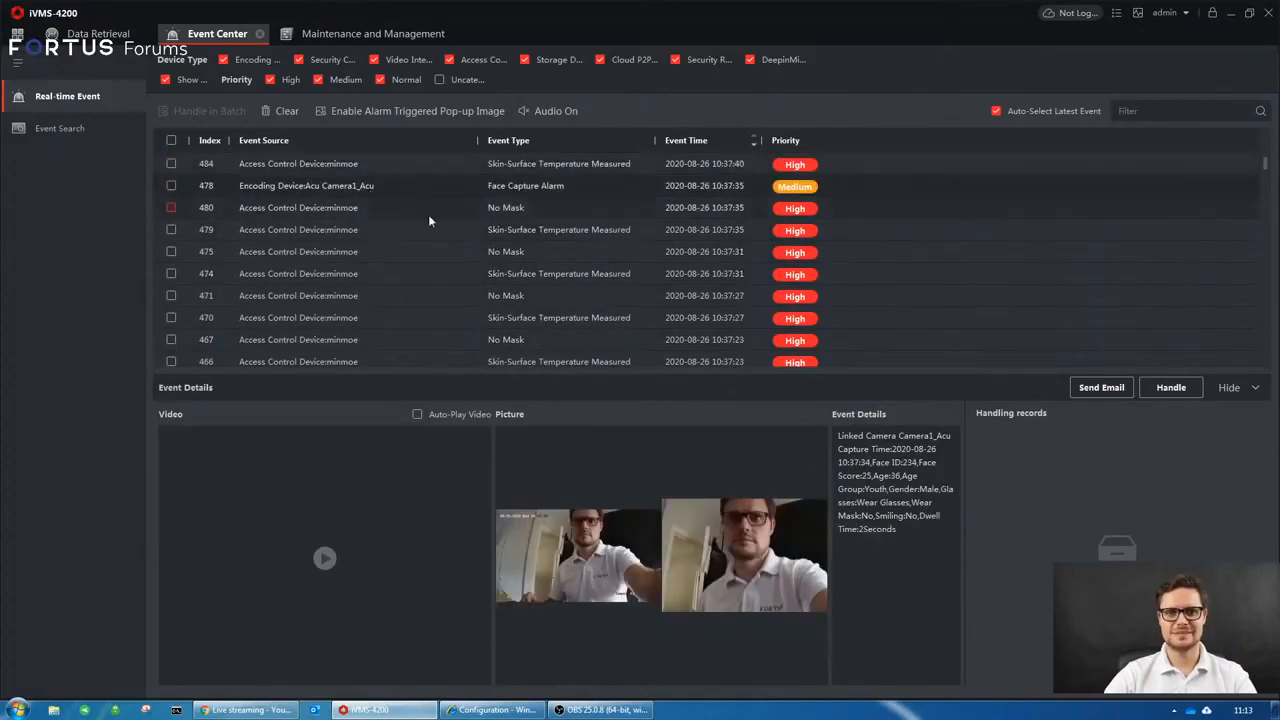
mouse_move(770, 507)
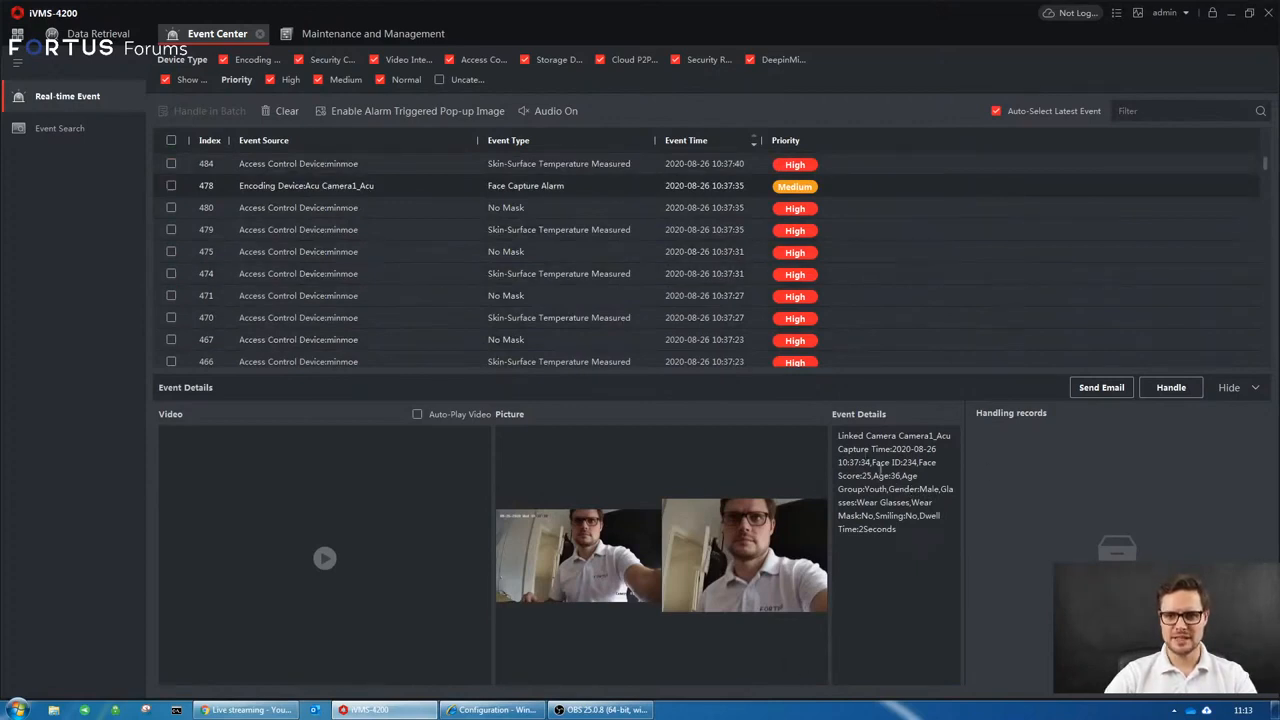
left_click_drag(878, 466, 912, 516)
left_click(913, 518)
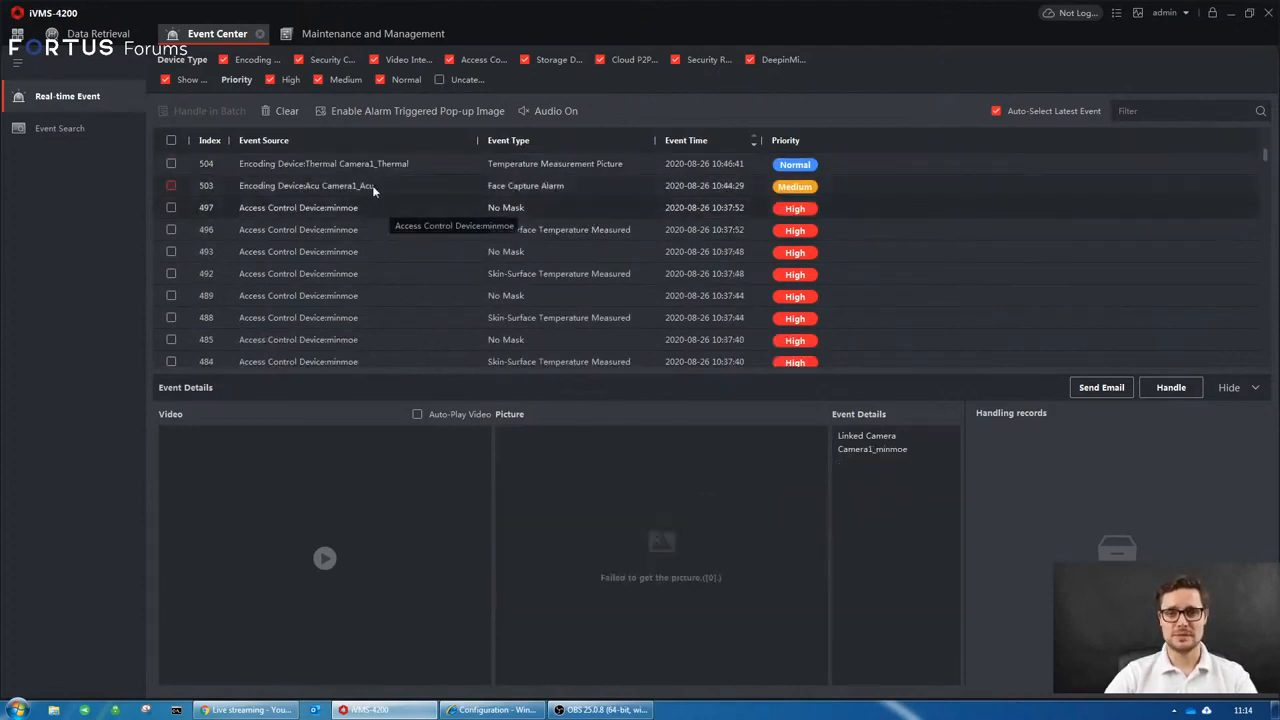
Check the Acu camera's face capture alarm from 10:44:29 and return to the newest real-time events
left_click(372, 185)
scroll(378, 238, "up", 5)
scroll(378, 238, "up", 3)
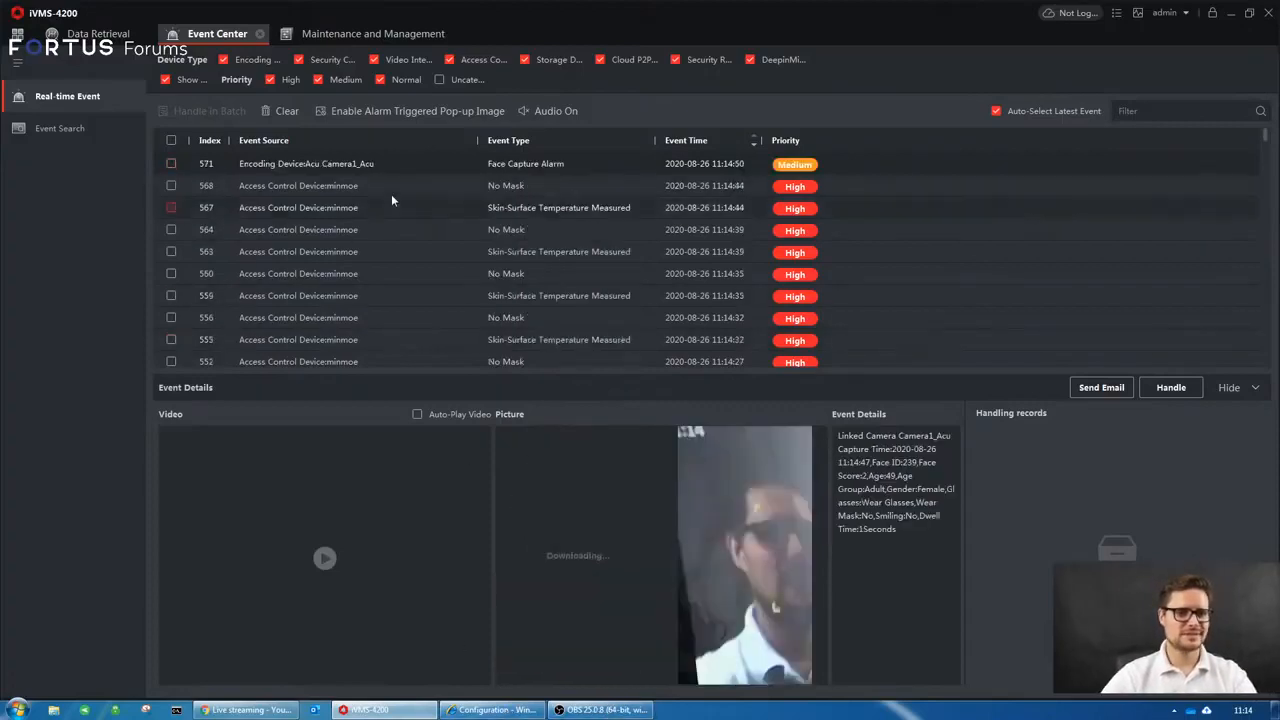
Reopen the Event Center and examine the captured pictures of minmoe's No Mask events from 11:17:05 and 11:17:01
left_click(380, 38)
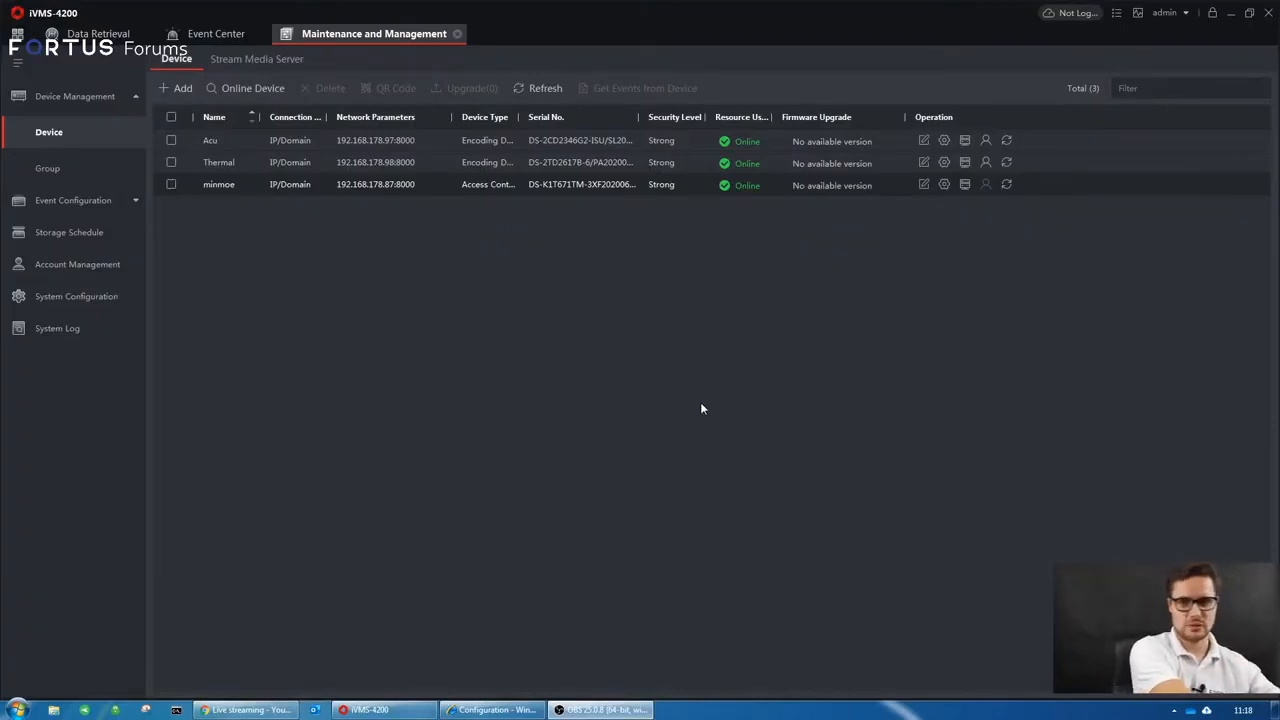
left_click(215, 34)
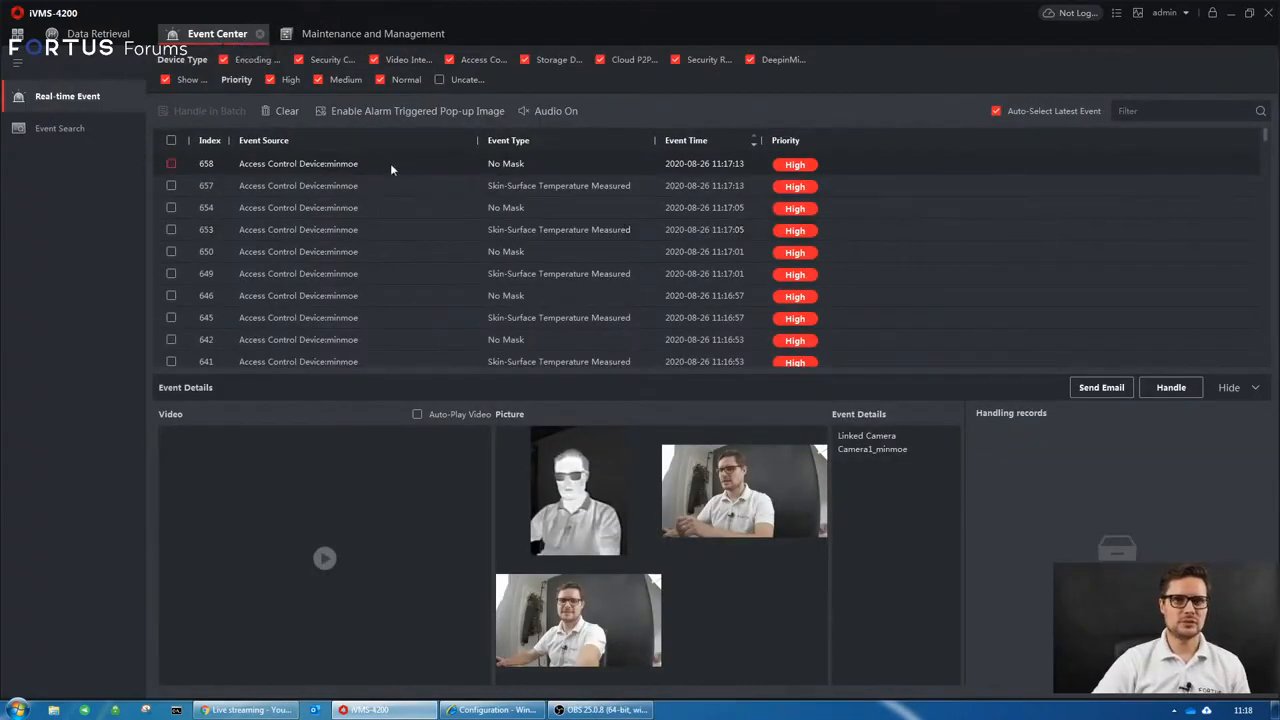
left_click(517, 206)
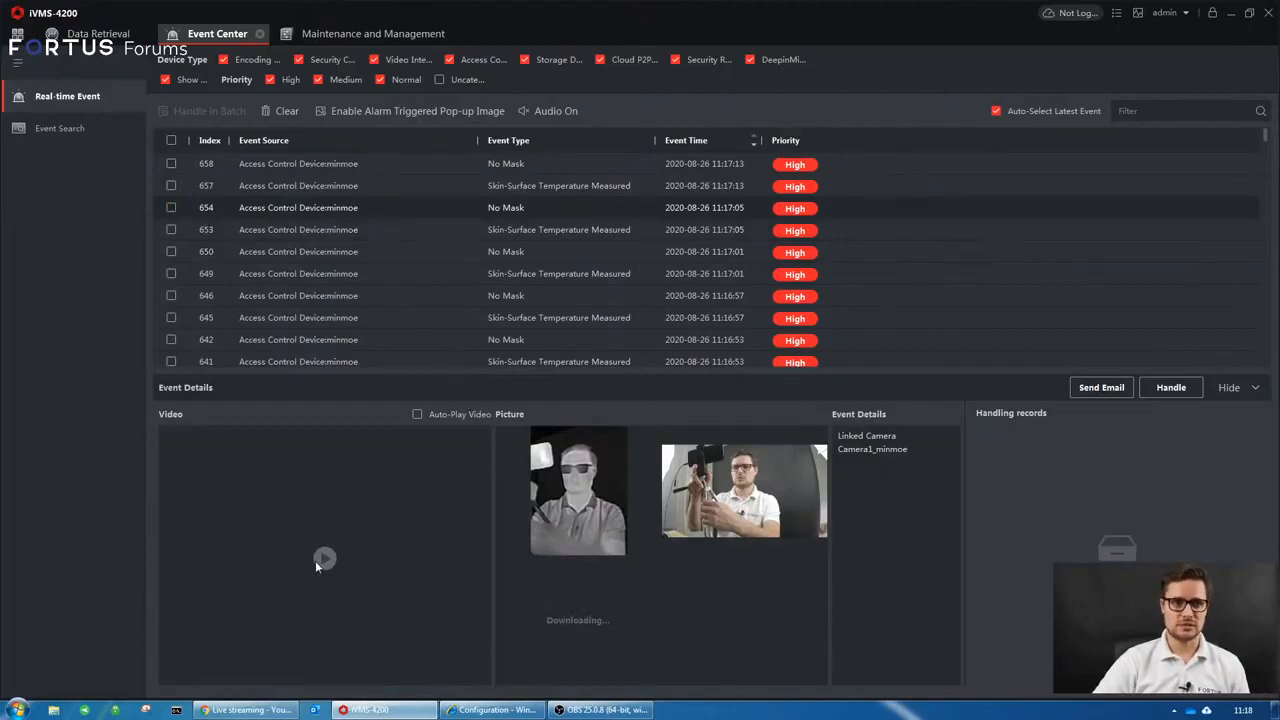
left_click(390, 252)
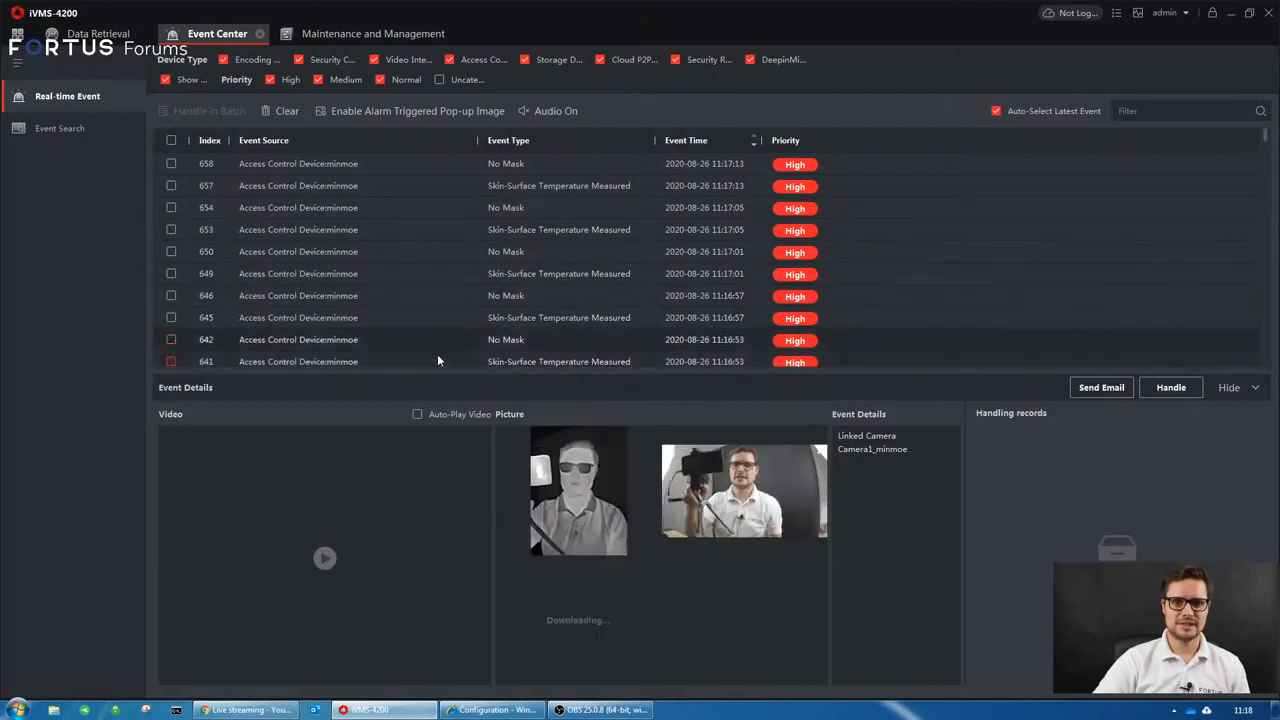
Examine the pictures and mask details of the Acu camera's face capture alarms from 11:14:54 and 11:14:51
scroll(448, 340, "down", 10)
scroll(462, 281, "down", 2)
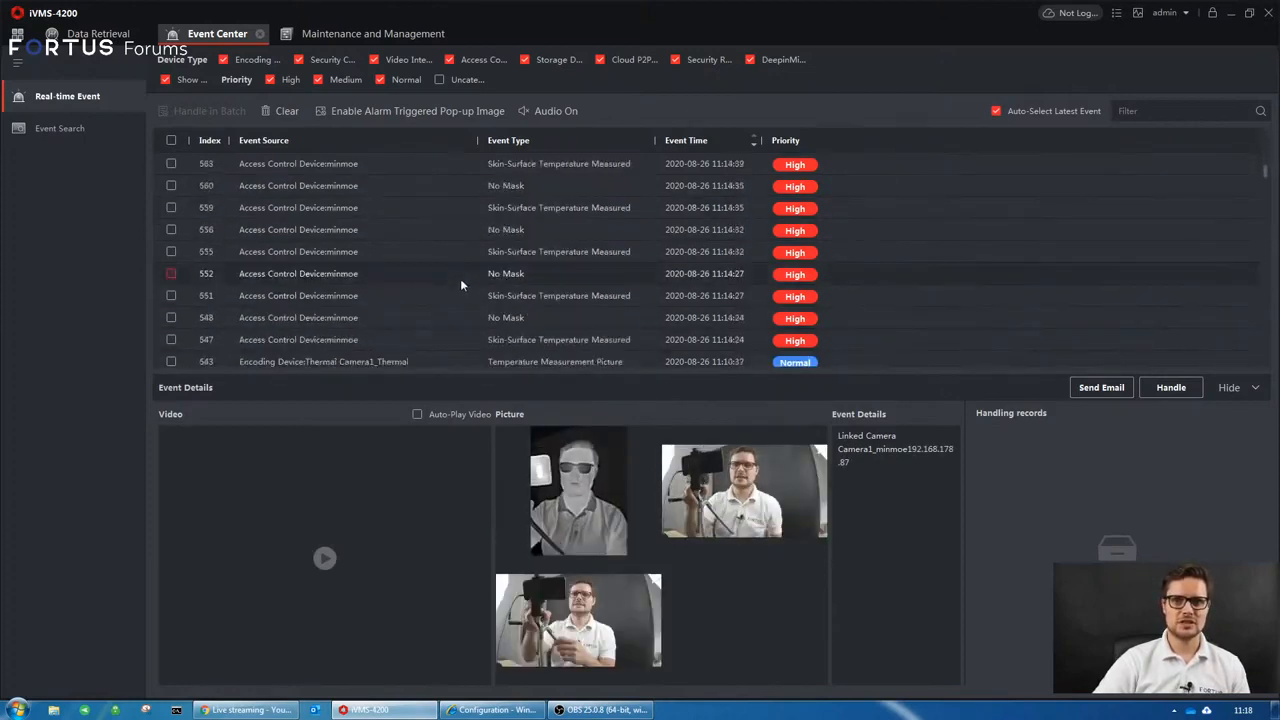
left_click(808, 256)
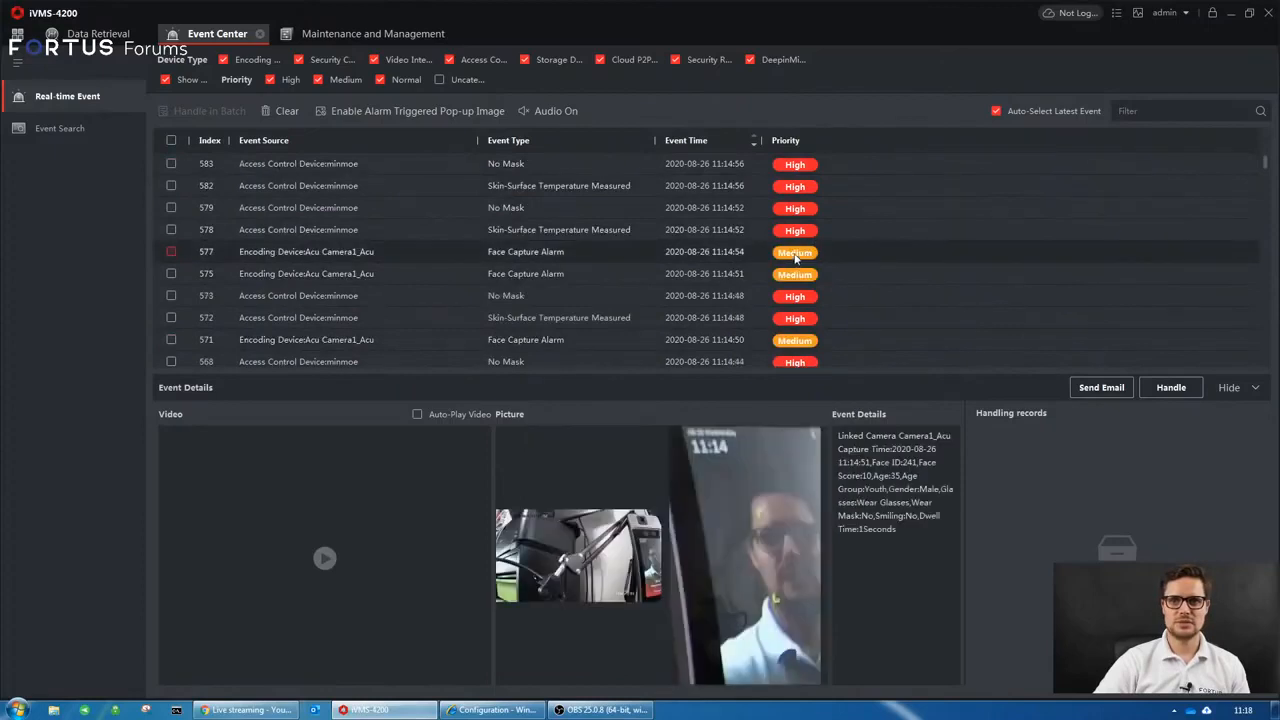
left_click(789, 285)
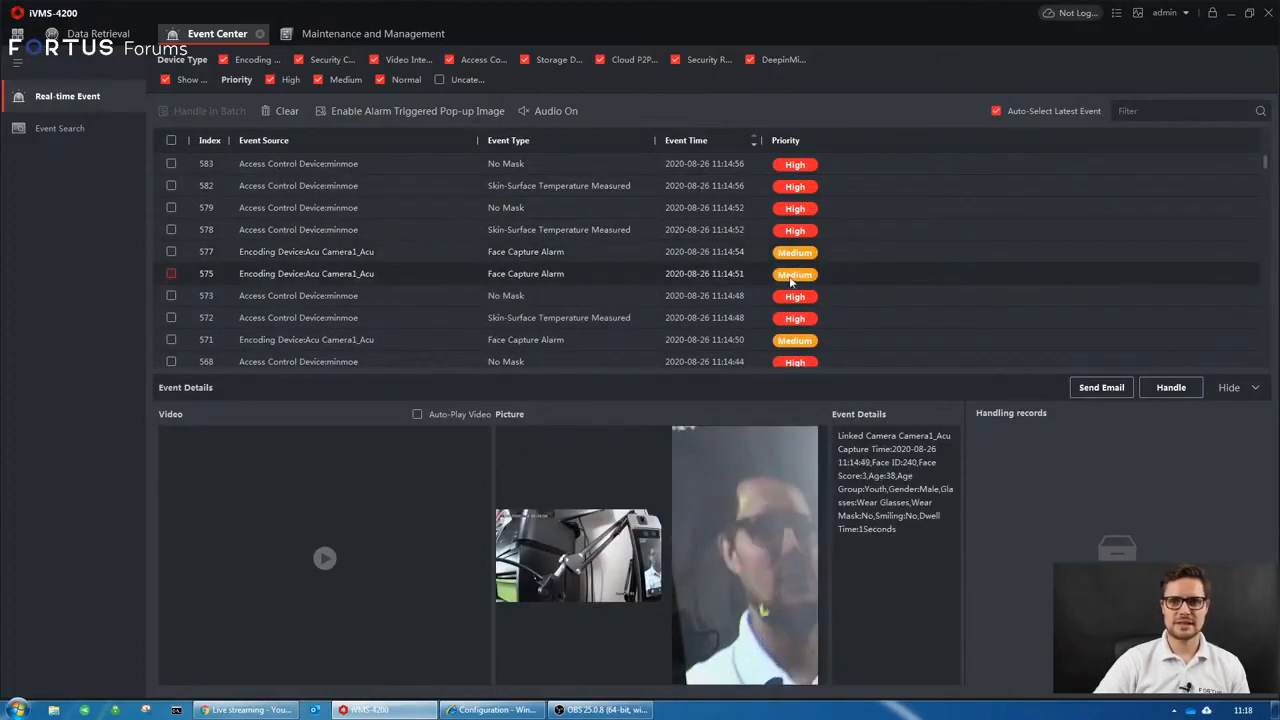
Examine the Acu camera's face capture alarm from 11:14:50 and the thermal camera's temperature measurement events from 11:10:37, 11:10:34 and 11:02:48
left_click(796, 328)
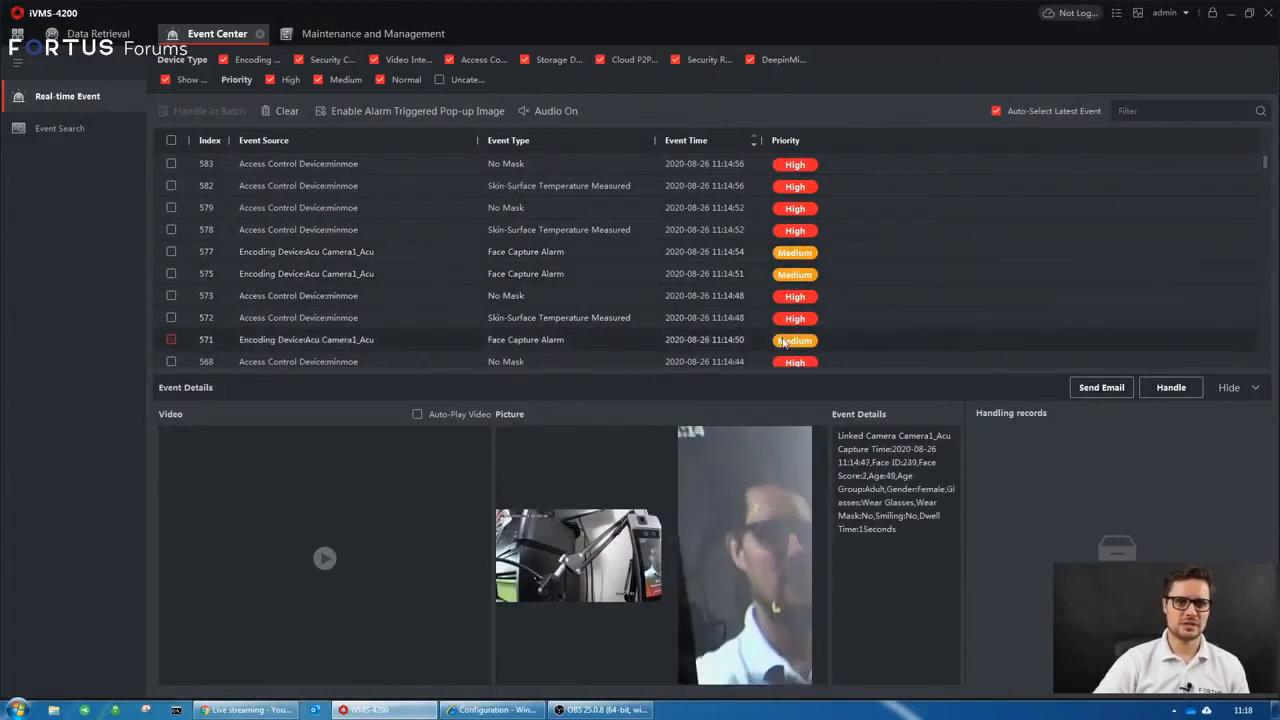
scroll(612, 355, "down", 3)
left_click(796, 362)
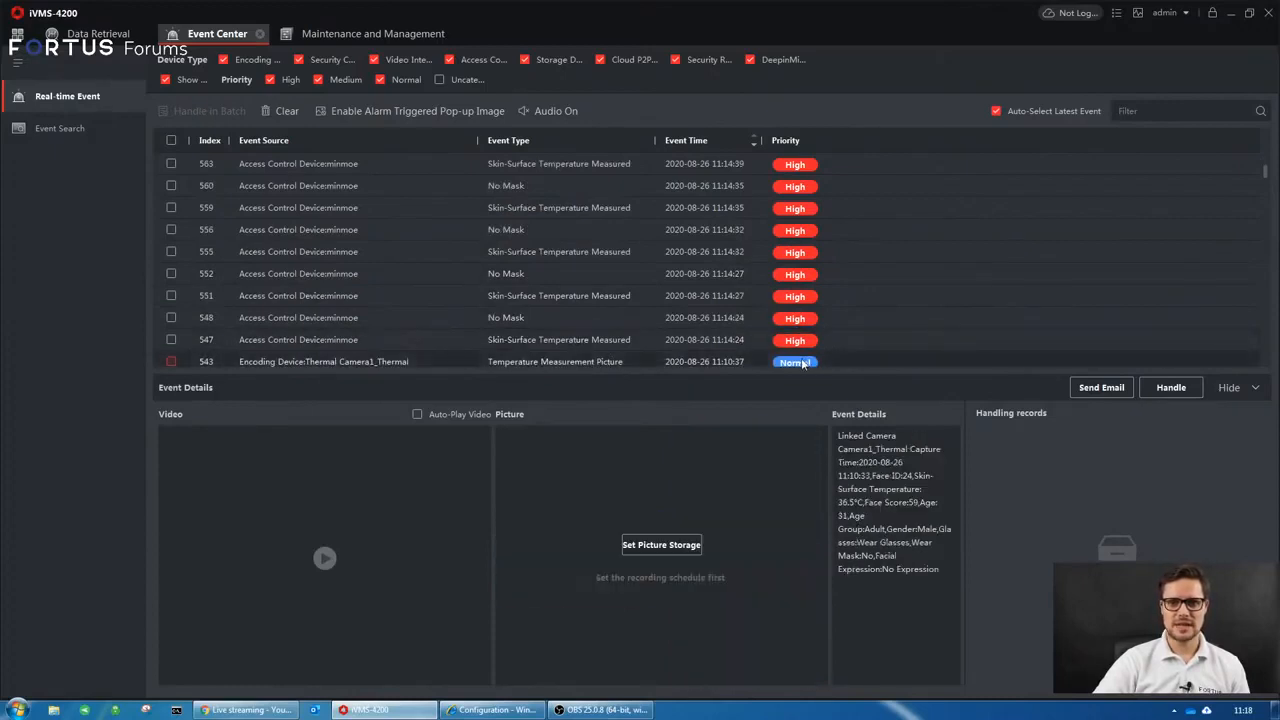
scroll(684, 335, "down", 2)
left_click(389, 250)
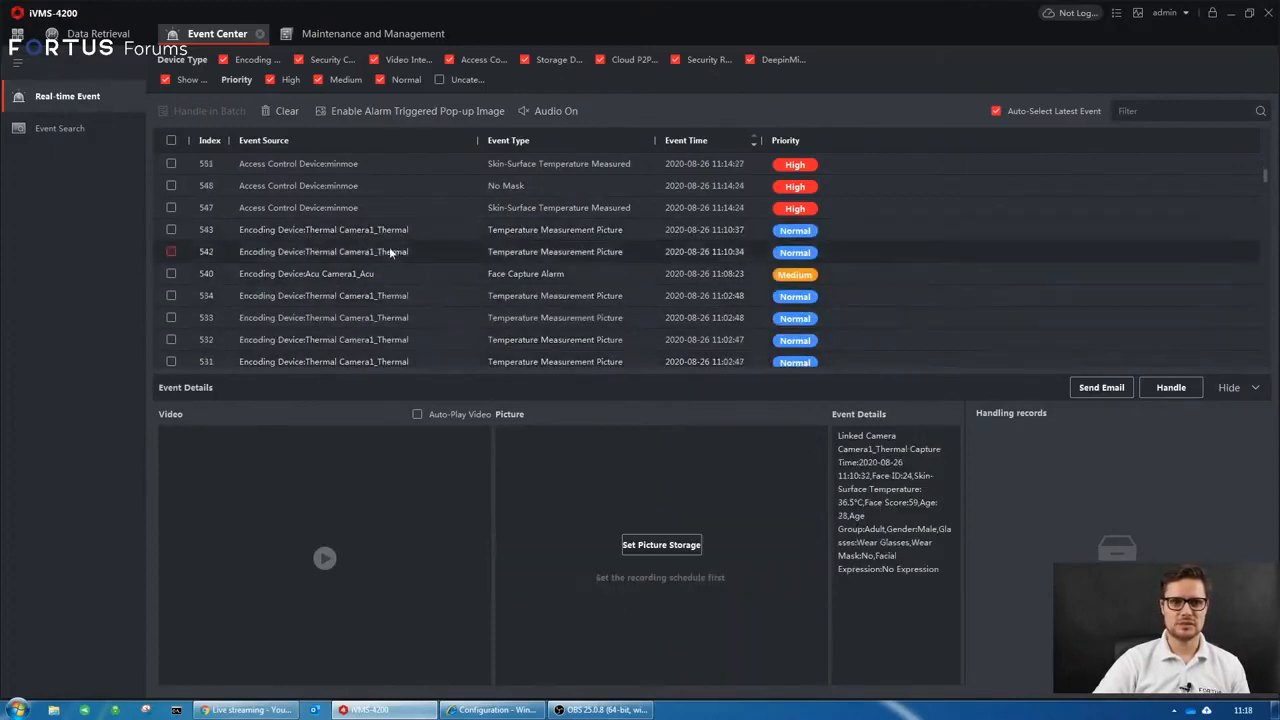
left_click(415, 298)
Return to the newest real-time events and examine the pictures of minmoe's No Mask and Skin-Surface Temperature Measured events from 11:17:13
scroll(412, 256, "up", 10)
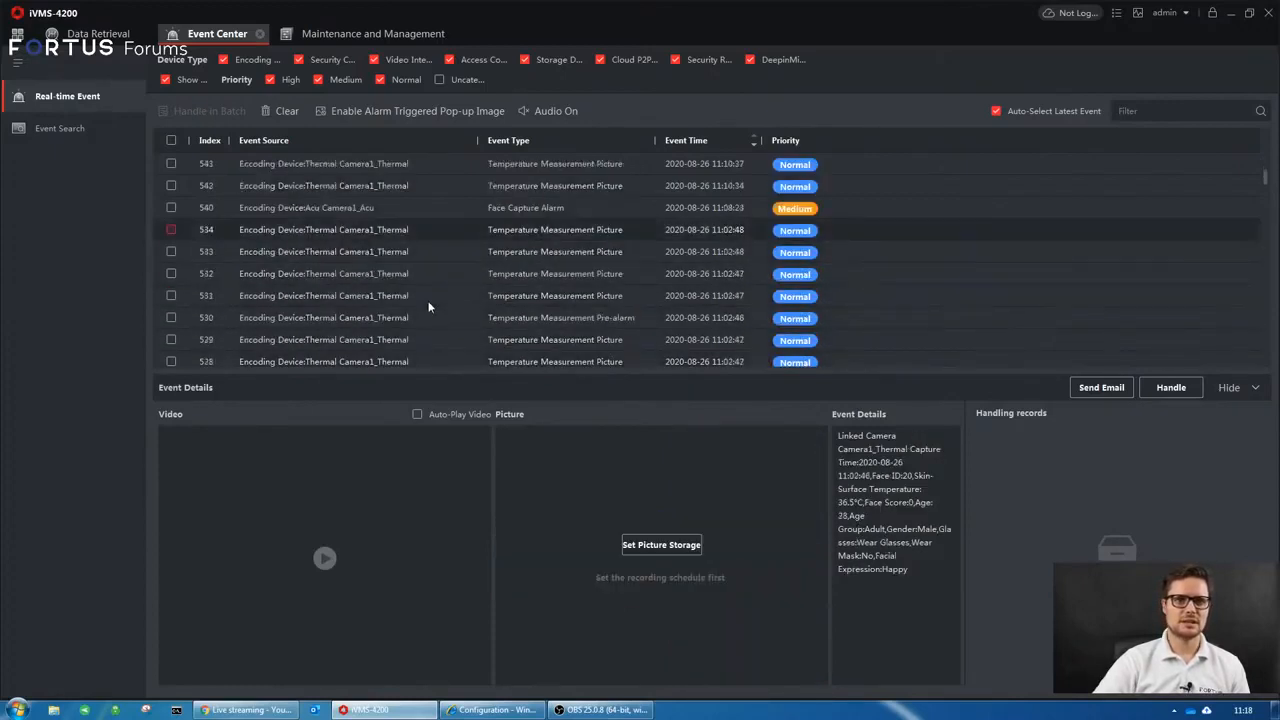
scroll(412, 252, "up", 5)
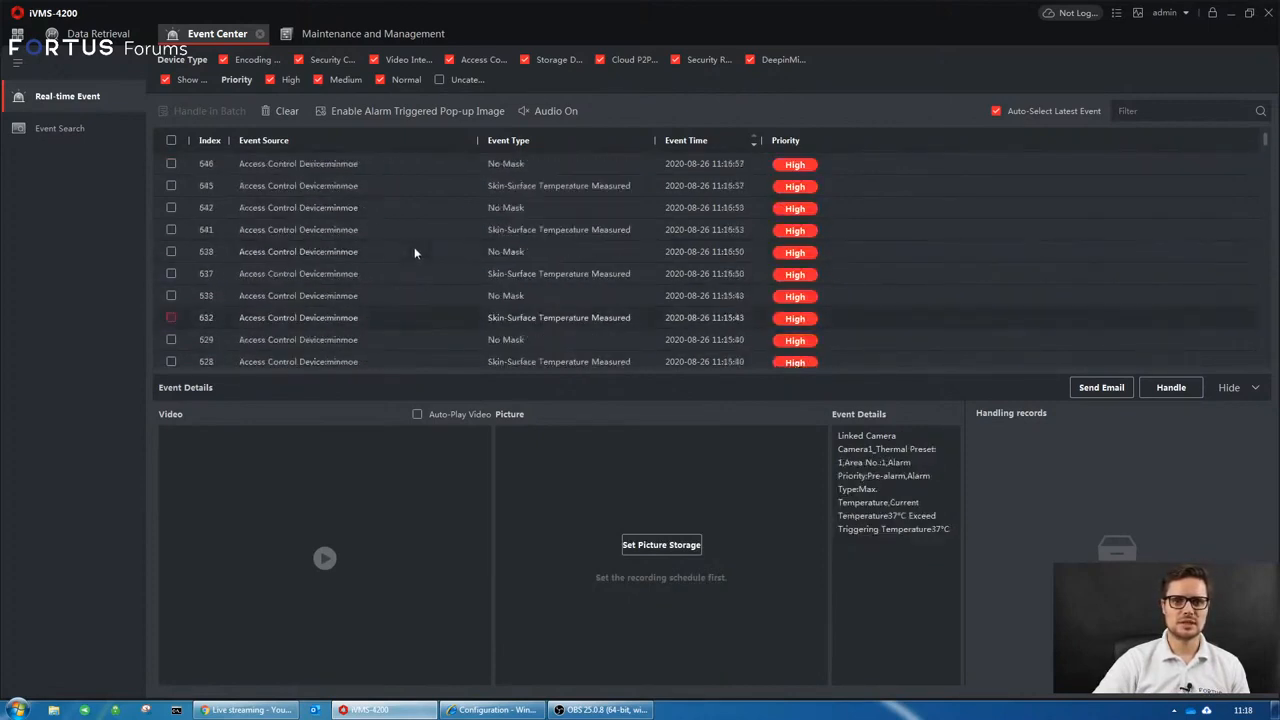
left_click(358, 163)
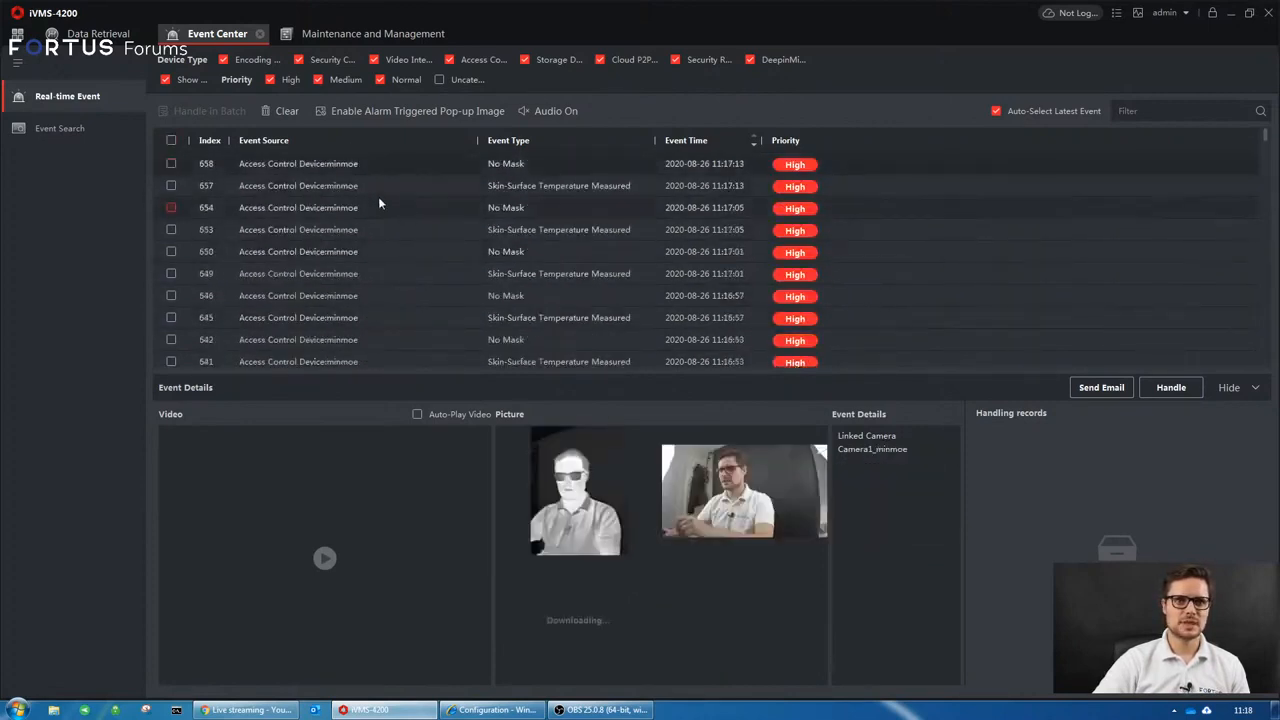
left_click(382, 184)
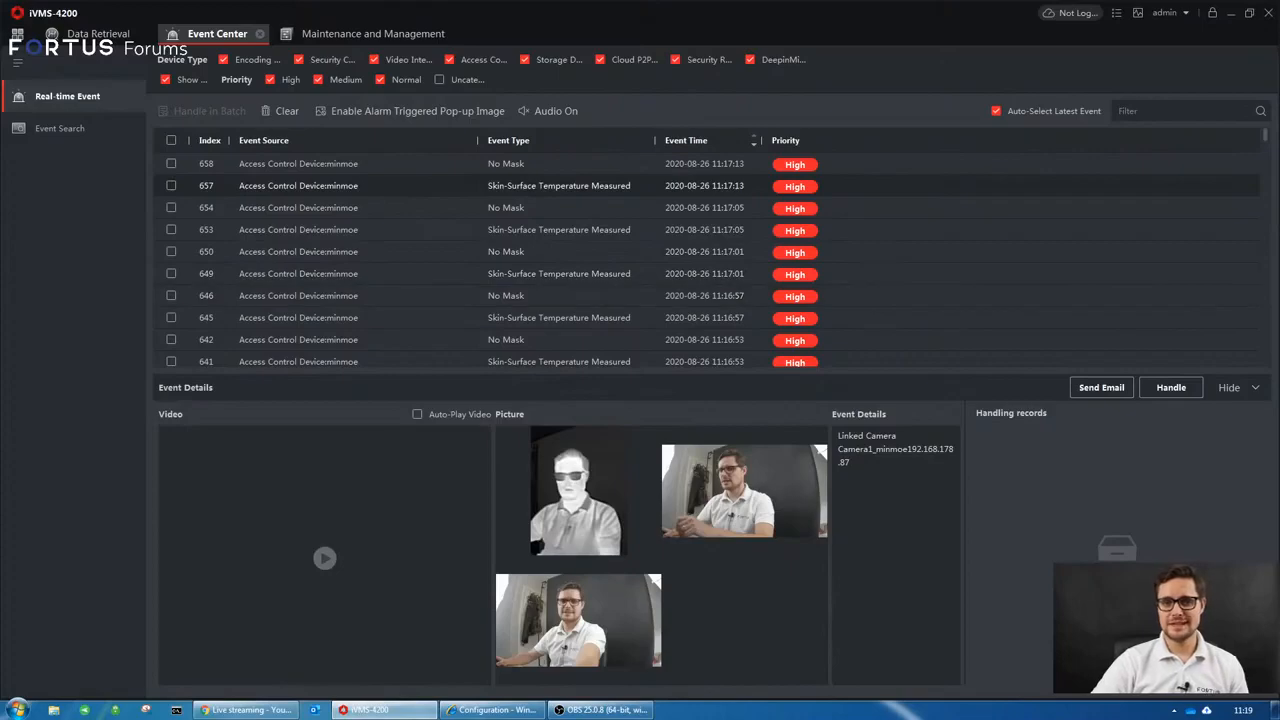